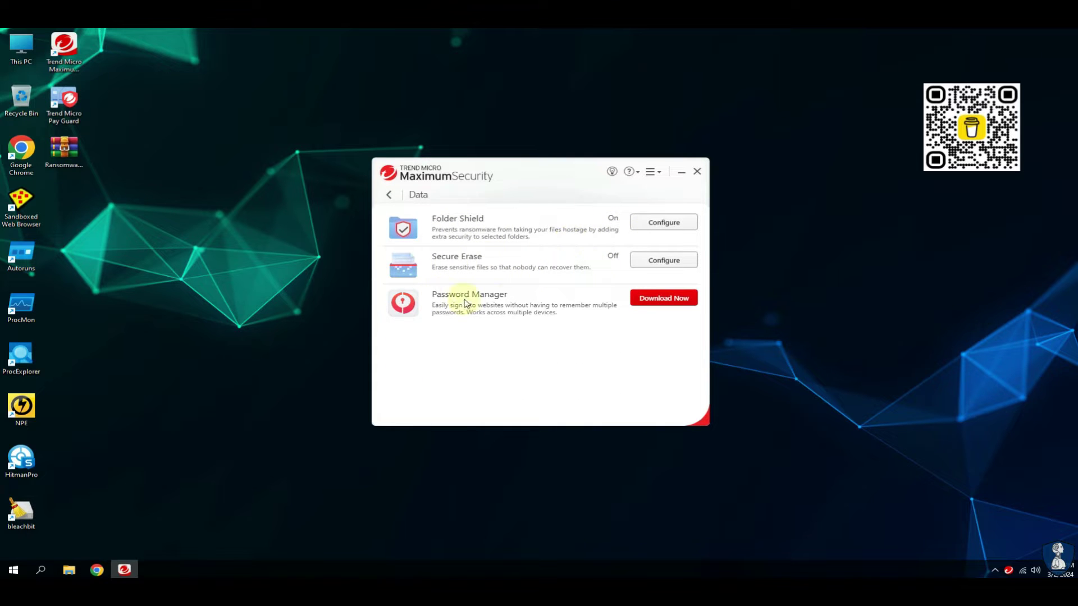
Browse the Family features page, return to the dashboard, and glance at the SCAN dropdown's scan types.
left_click(388, 197)
left_click(648, 220)
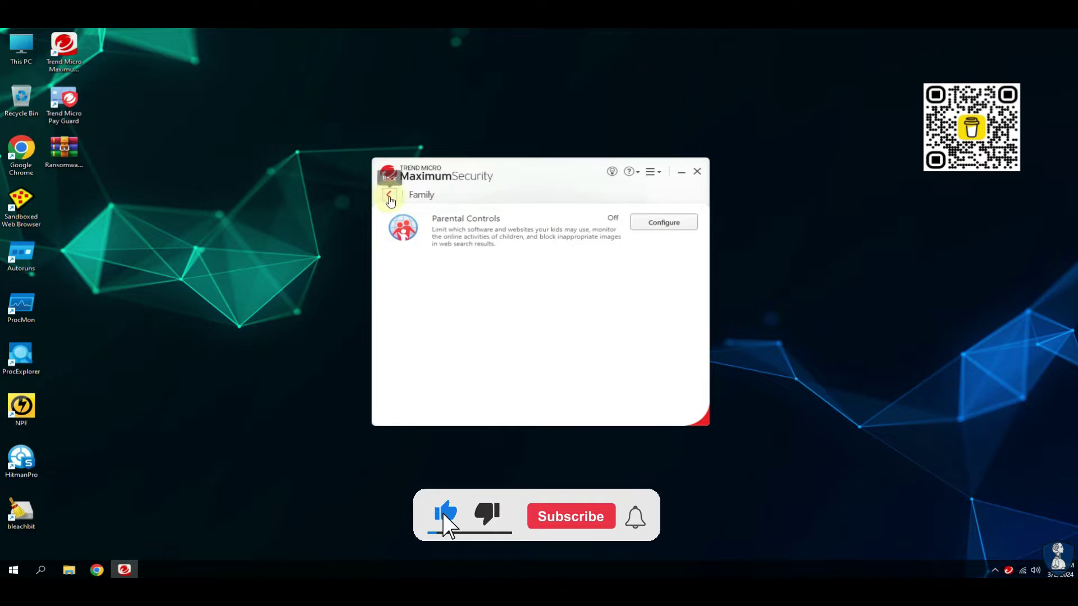
left_click(388, 195)
left_click(592, 287)
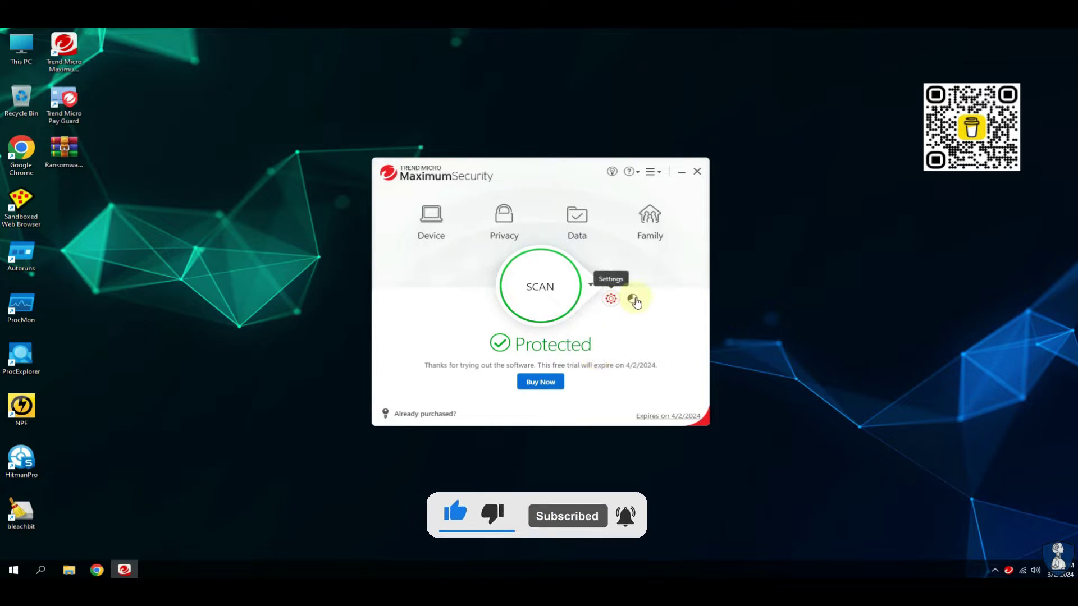
Unlock Protection Settings with the password and enable real-time scanning for compressed files.
left_click(611, 300)
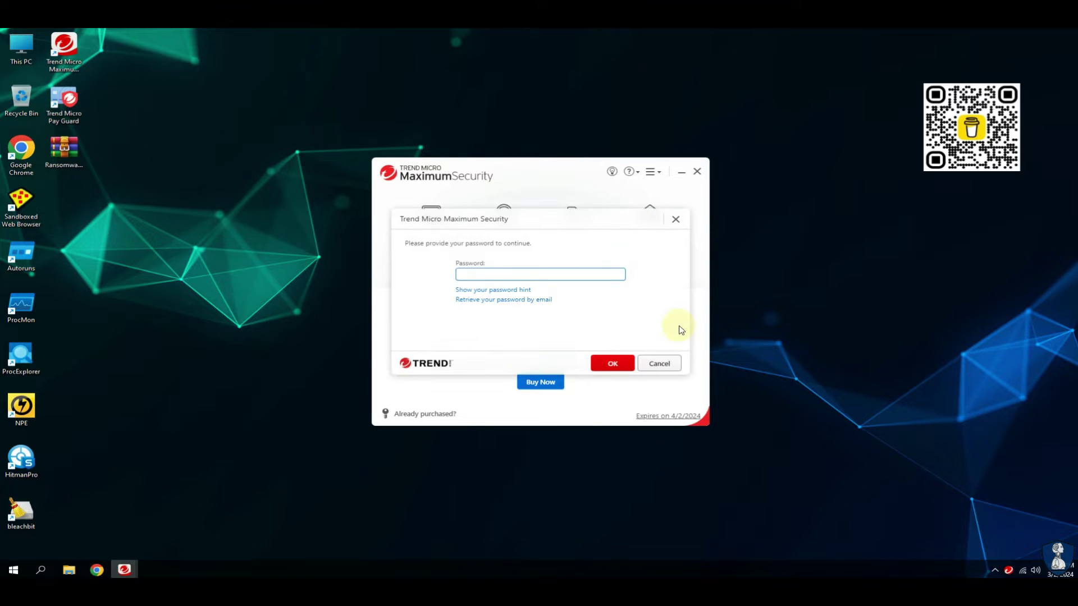
key("Return")
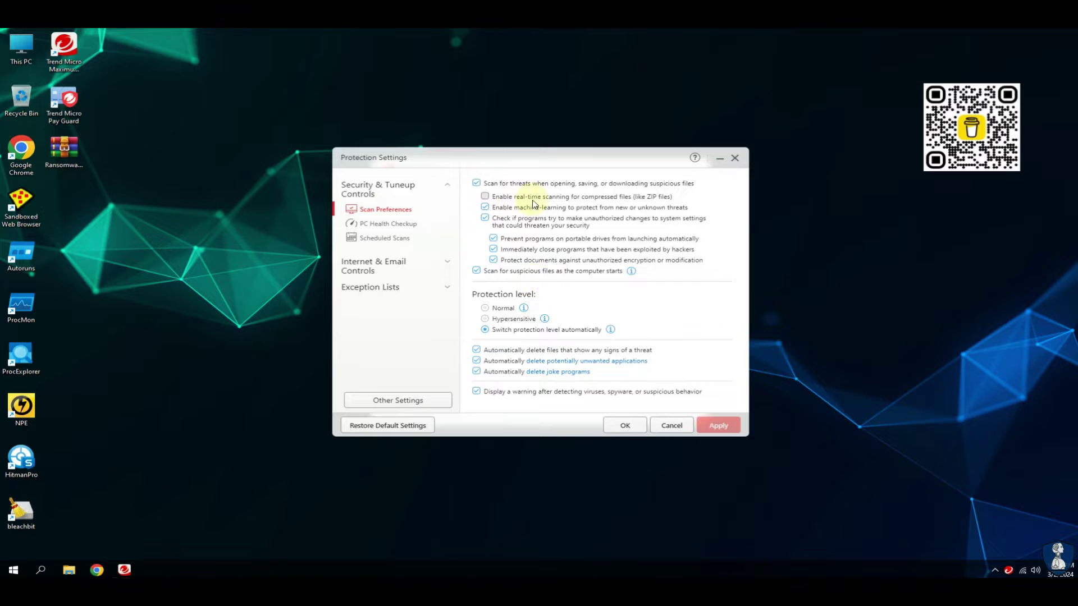
left_click(485, 196)
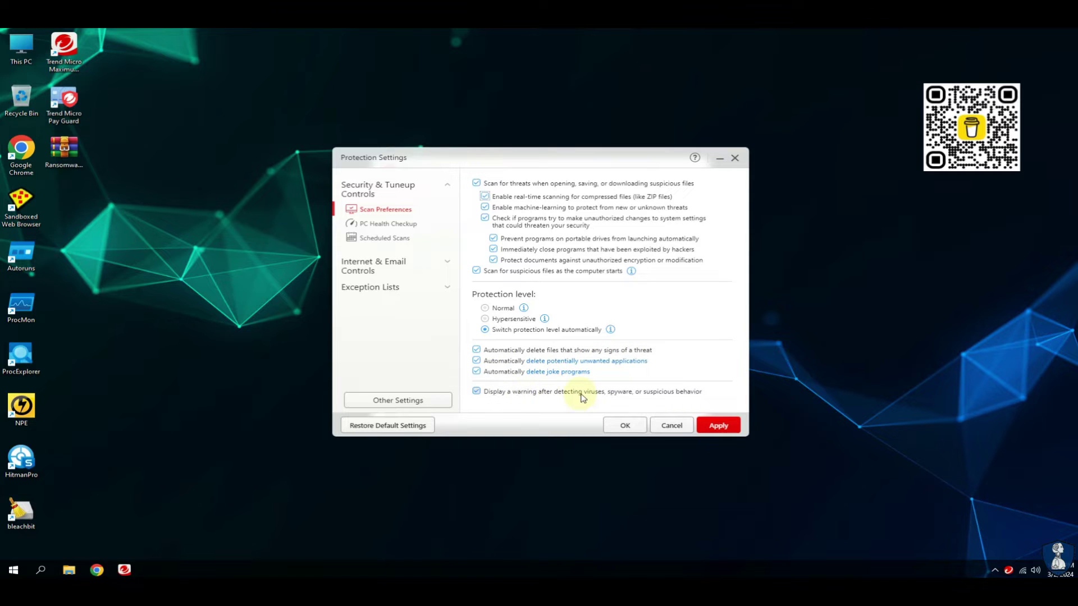
Review PC Health Checkup, scheduled scan, web threat, spam, firewall, and exception list settings through Wireless Connection.
left_click(376, 225)
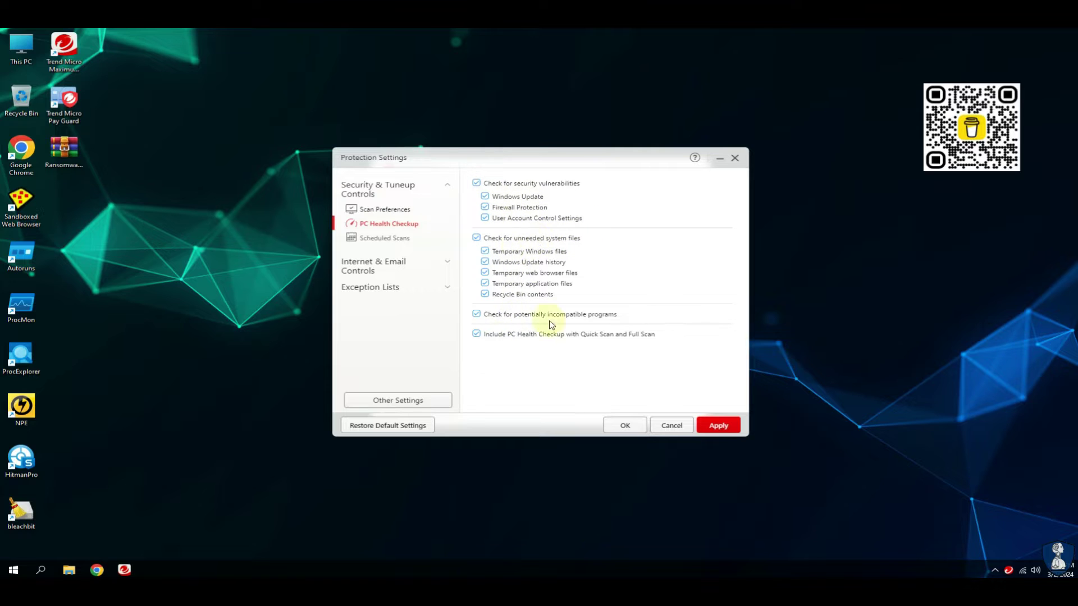
left_click(384, 238)
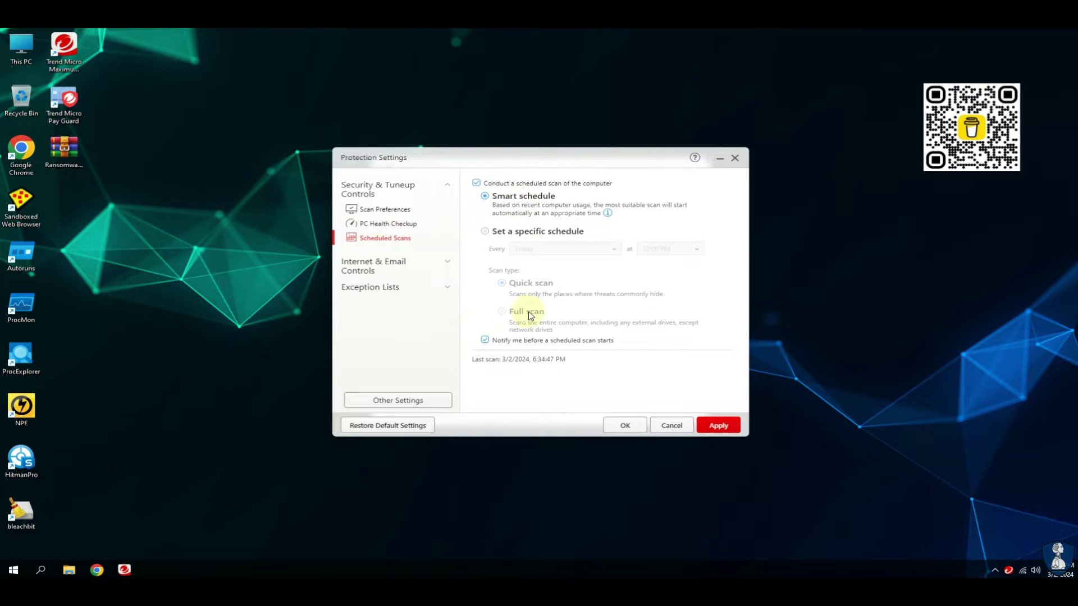
left_click(375, 265)
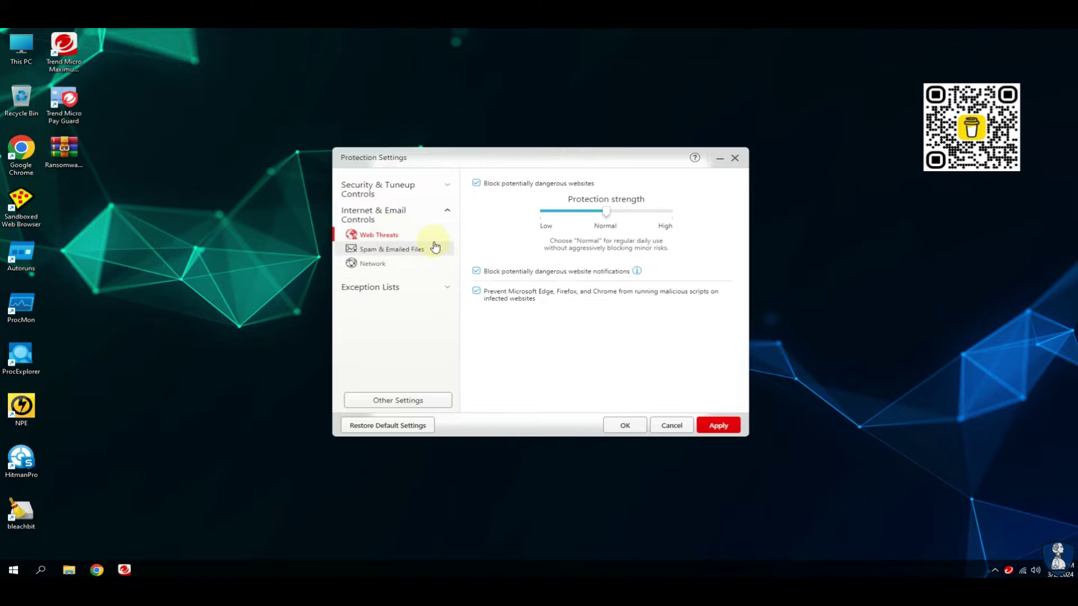
left_click(386, 250)
left_click(373, 264)
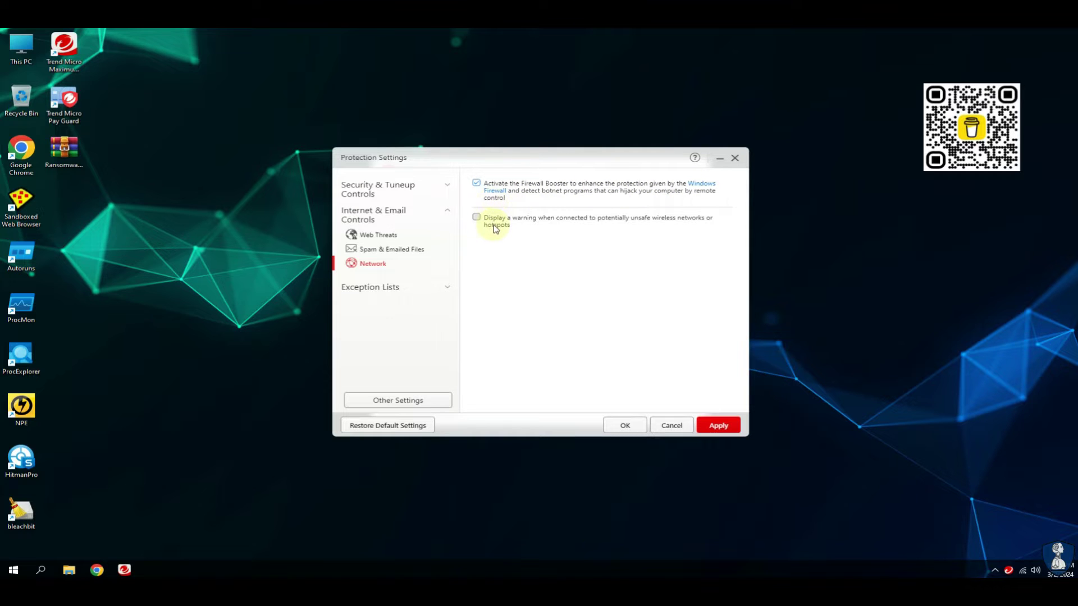
left_click(402, 287)
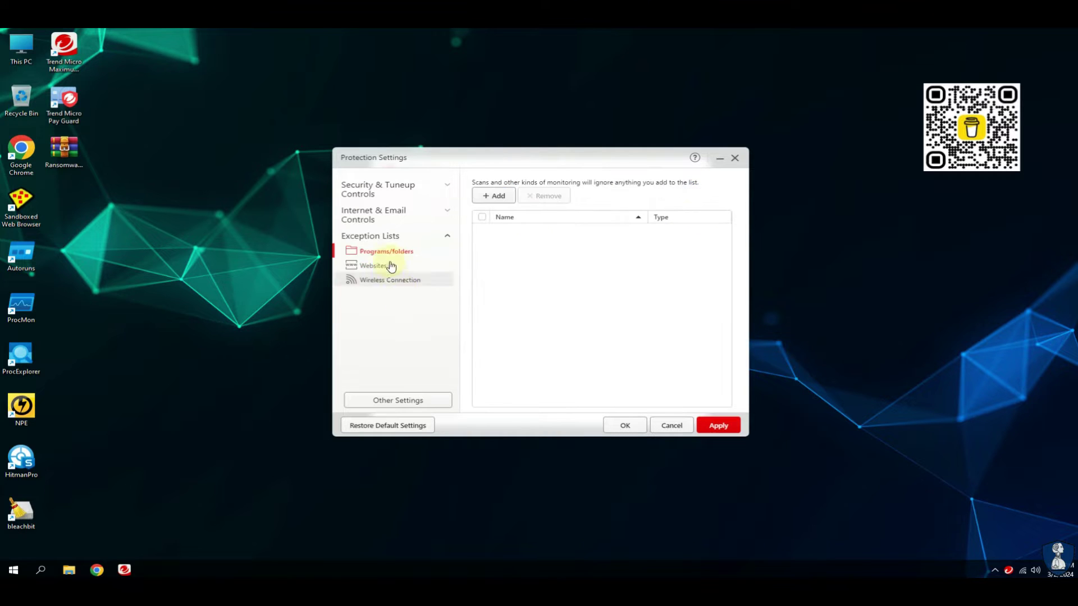
left_click(374, 267)
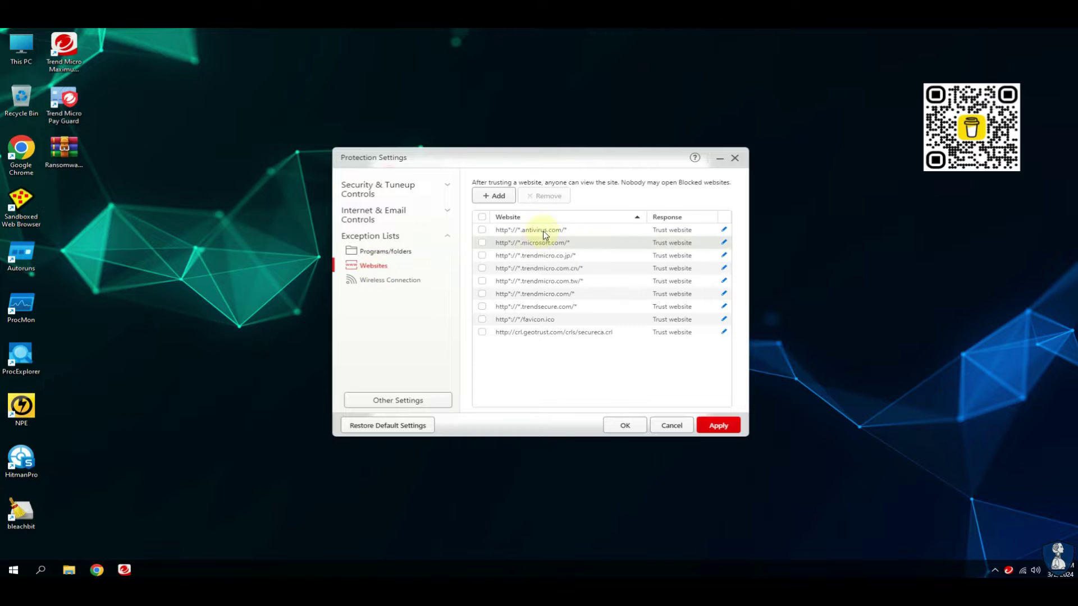
left_click(375, 280)
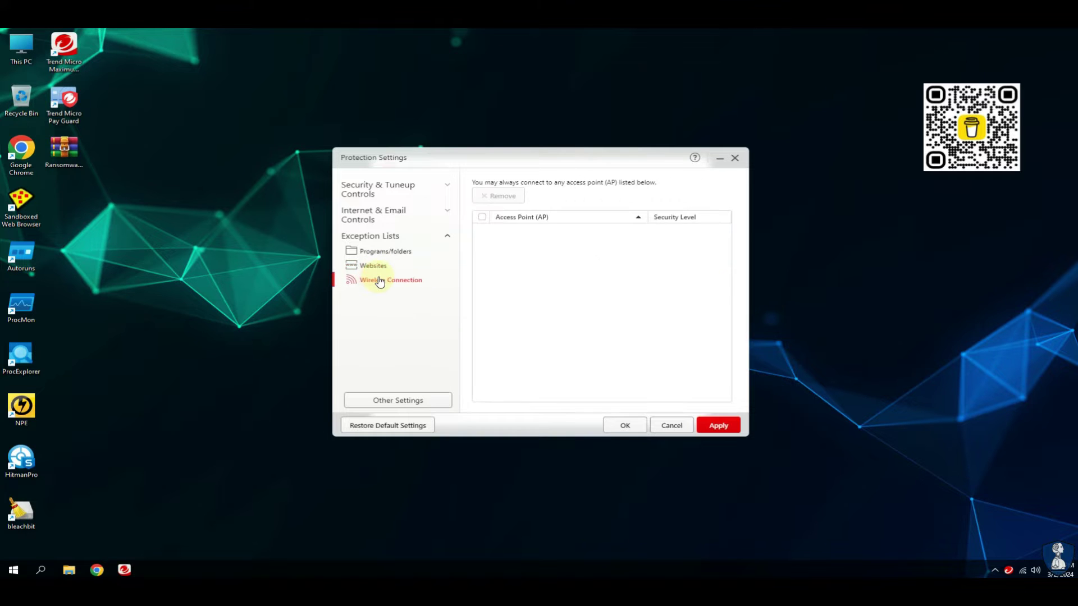
In Other Settings, stop sharing threat and performance information with the Smart Protection Network.
left_click(399, 402)
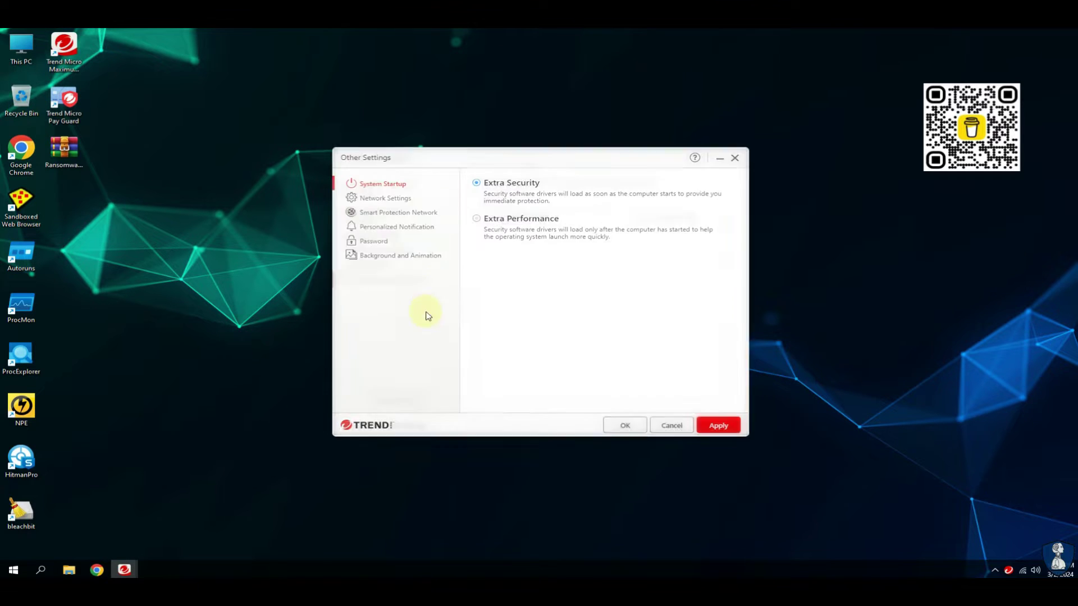
left_click(375, 199)
left_click(387, 213)
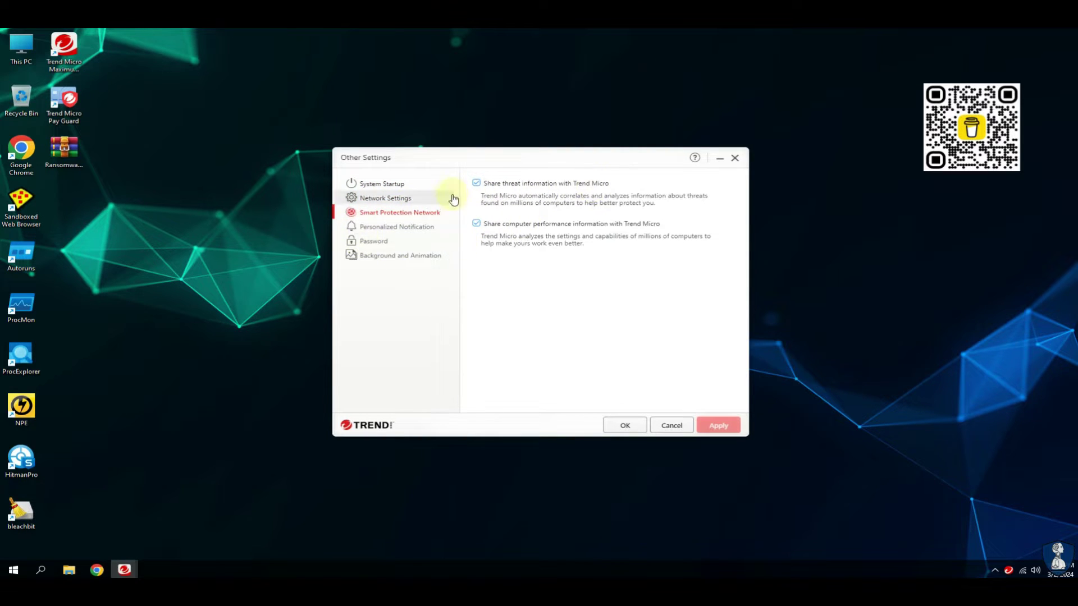
left_click(476, 183)
left_click(476, 224)
Choose the pale geometric console background and apply all changes in Other Settings and Protection Settings.
left_click(378, 229)
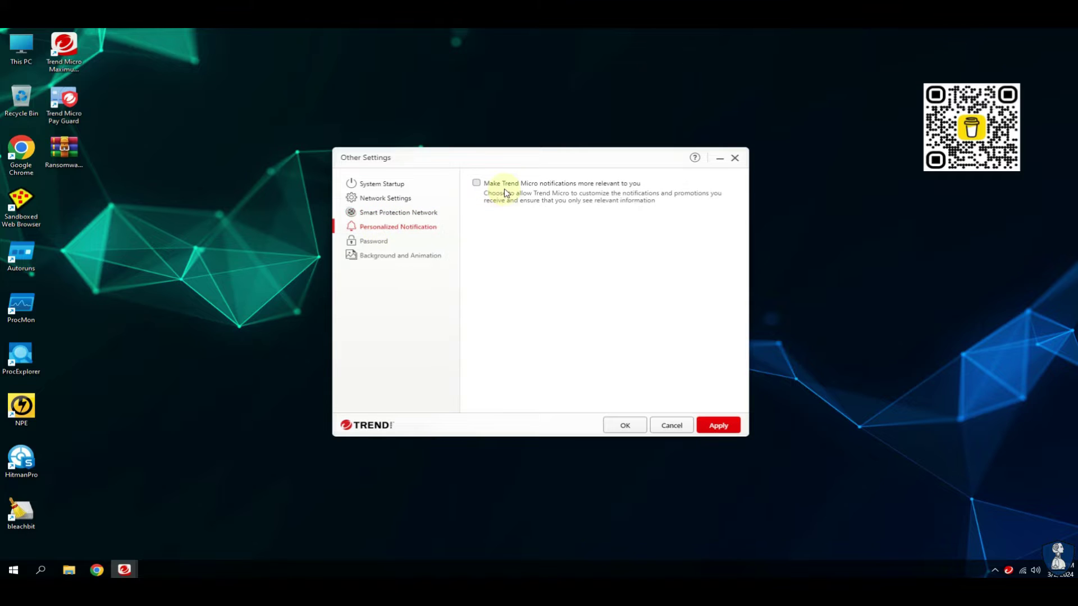
left_click(373, 241)
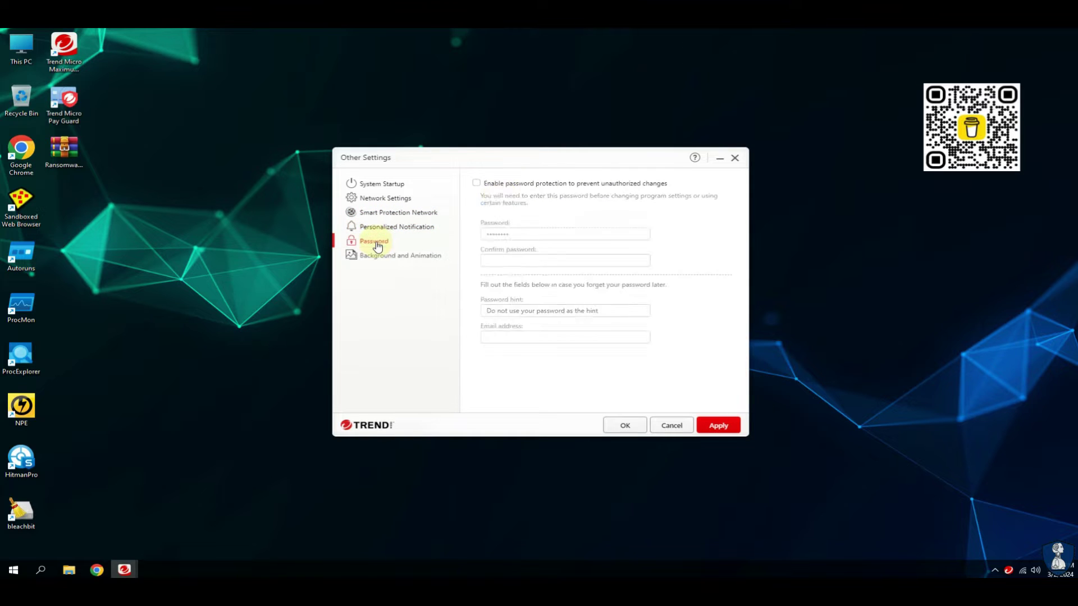
left_click(408, 257)
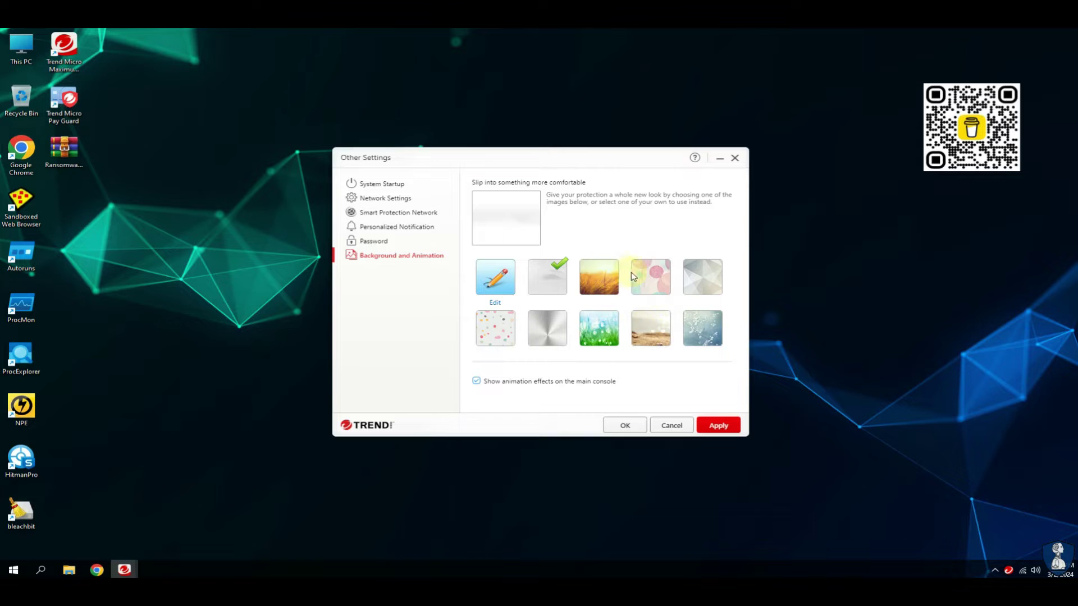
left_click(702, 277)
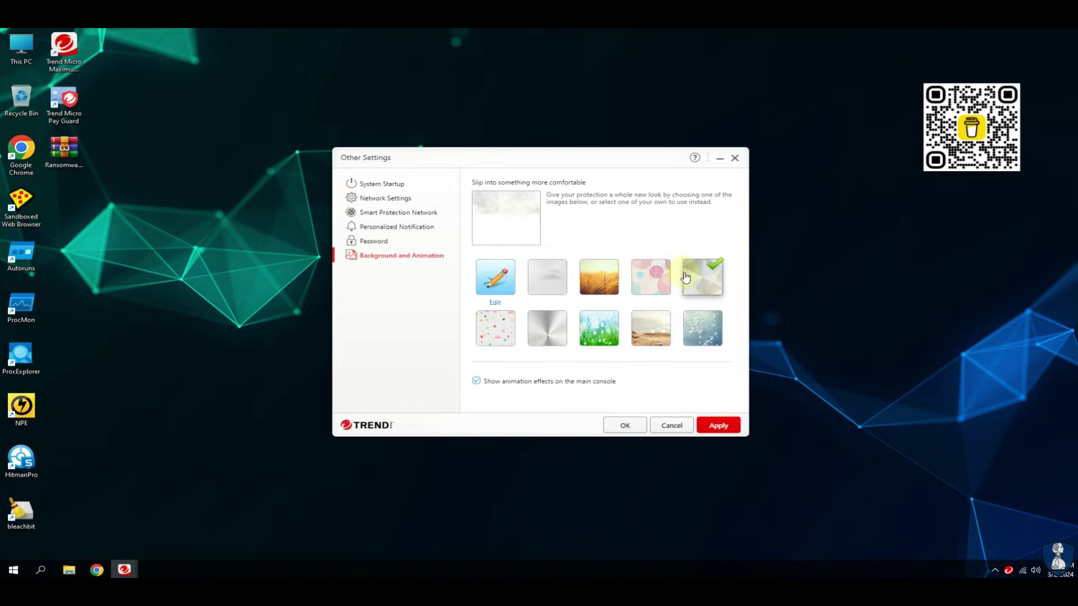
left_click(718, 426)
left_click(628, 428)
left_click(717, 425)
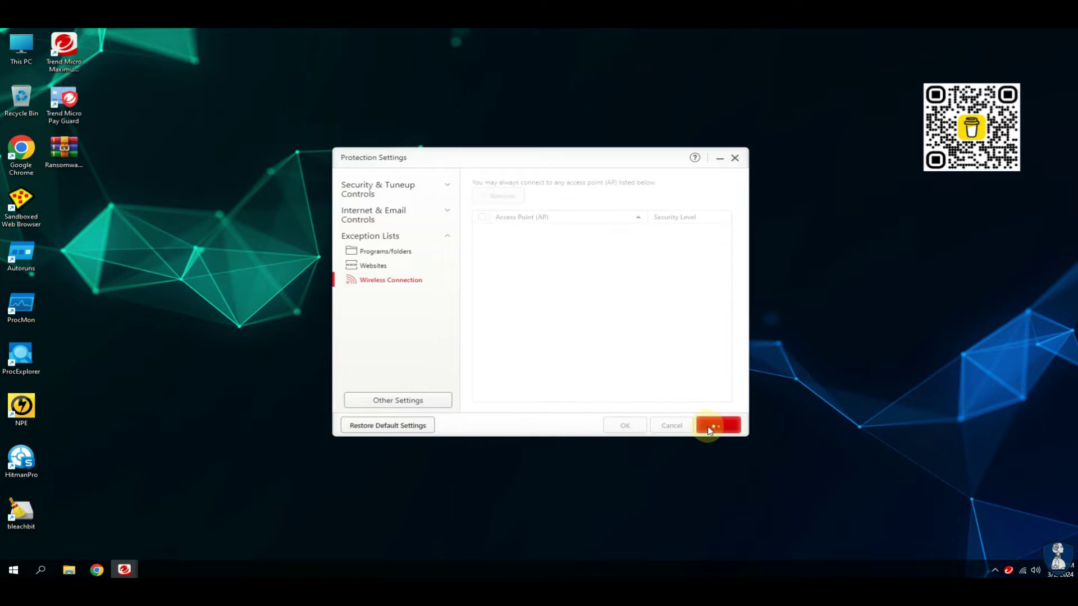
Close Protection Settings and look over the Device page's security settings before returning home.
left_click(624, 427)
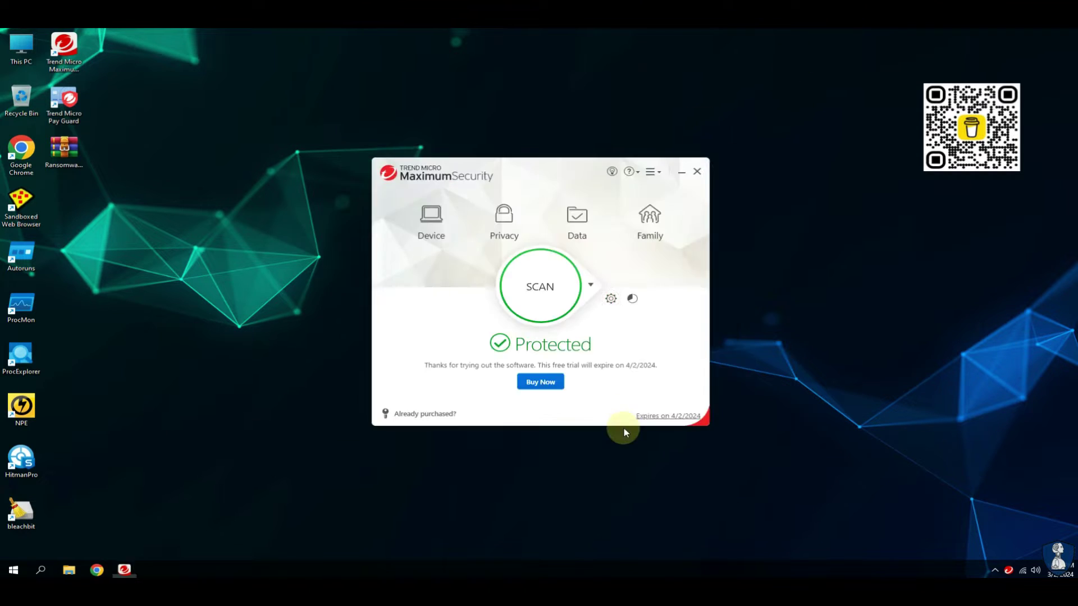
left_click(431, 219)
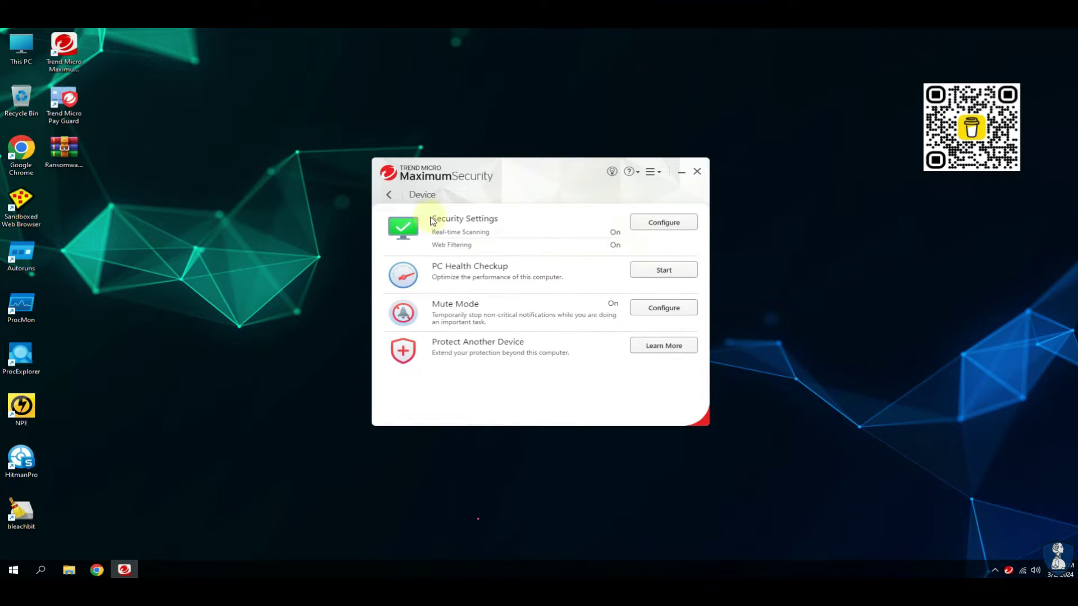
left_click(561, 256)
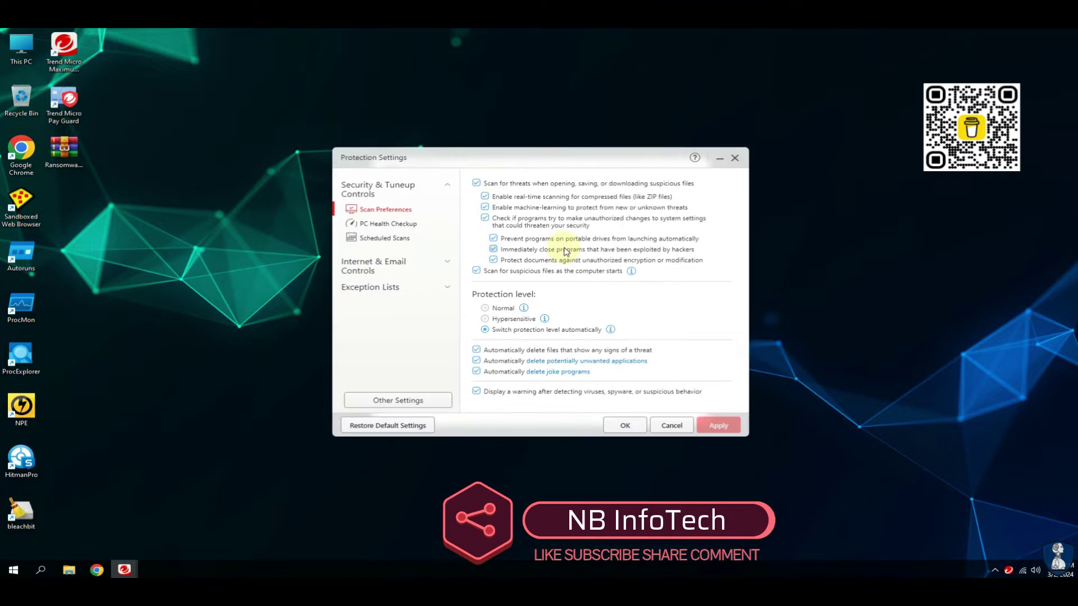
left_click(622, 426)
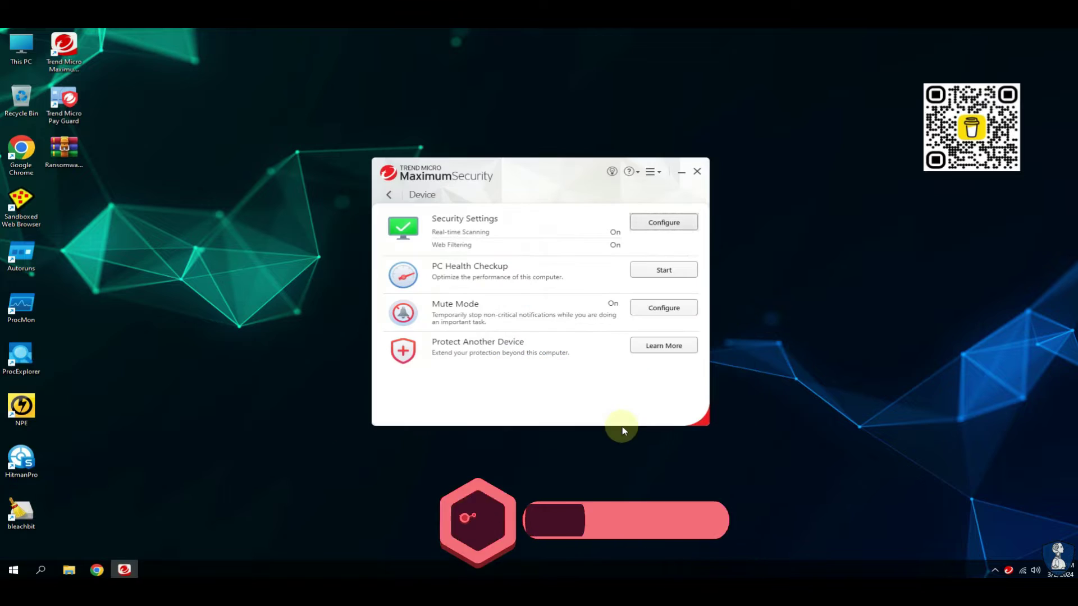
left_click(387, 198)
Inspect the Privacy Scanner and Social Networking Protection settings under Privacy, then go to Data.
left_click(511, 225)
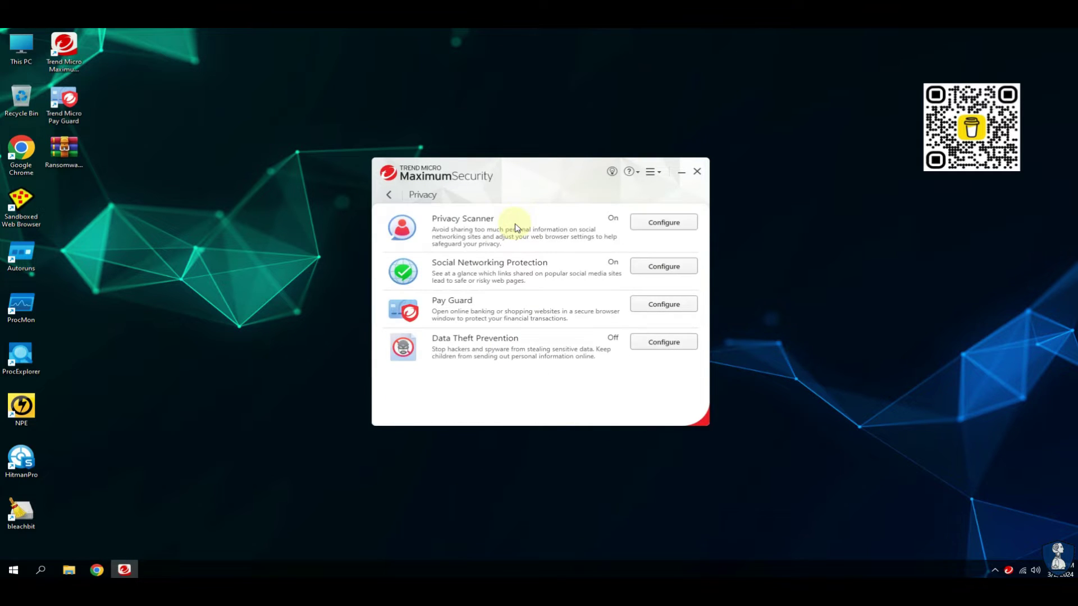
left_click(664, 222)
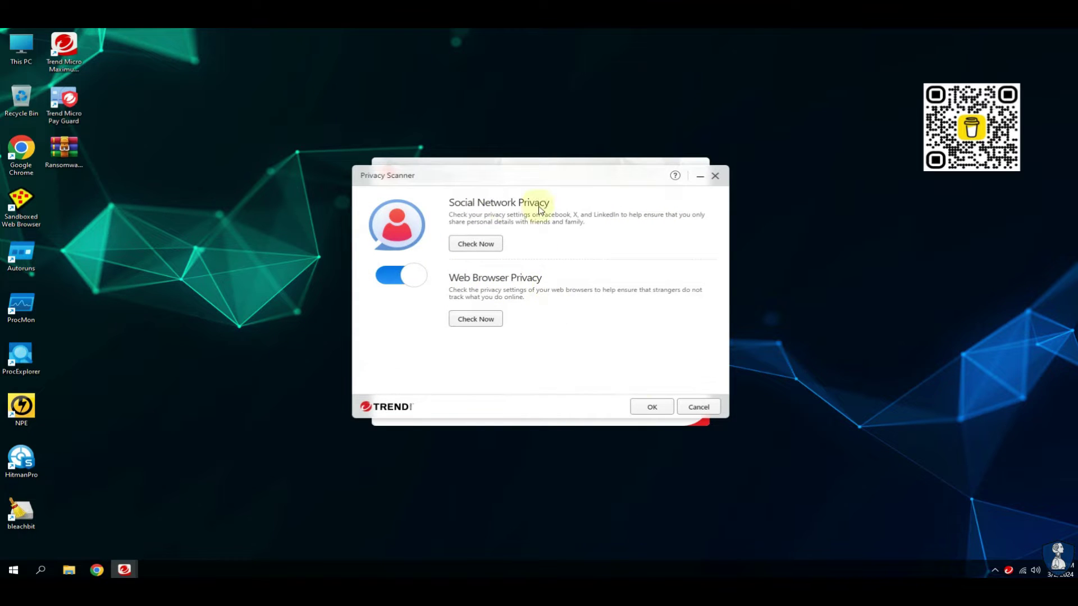
left_click(651, 402)
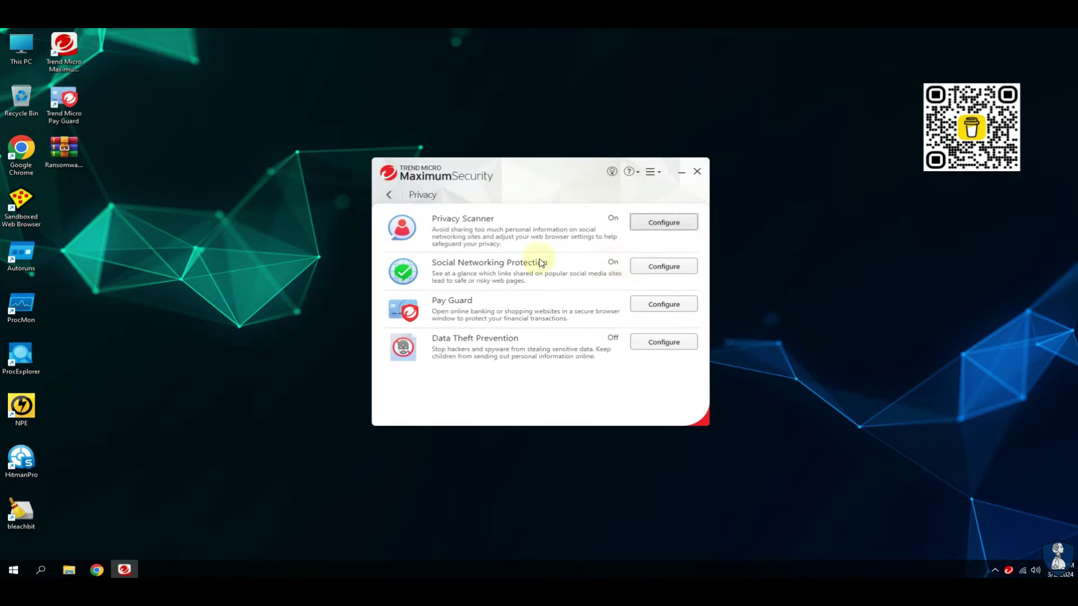
left_click(663, 266)
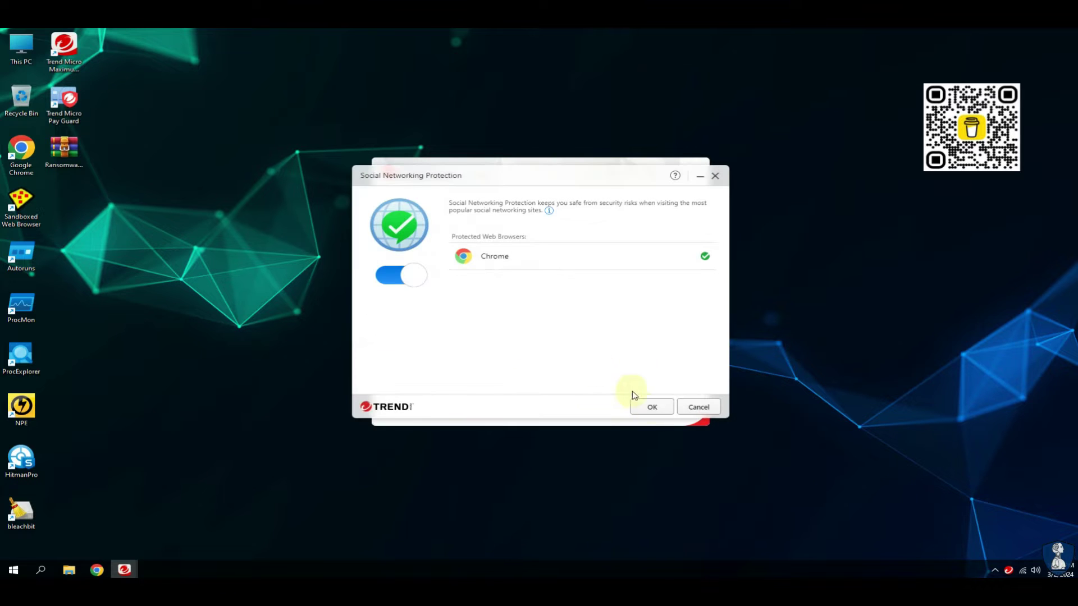
left_click(651, 406)
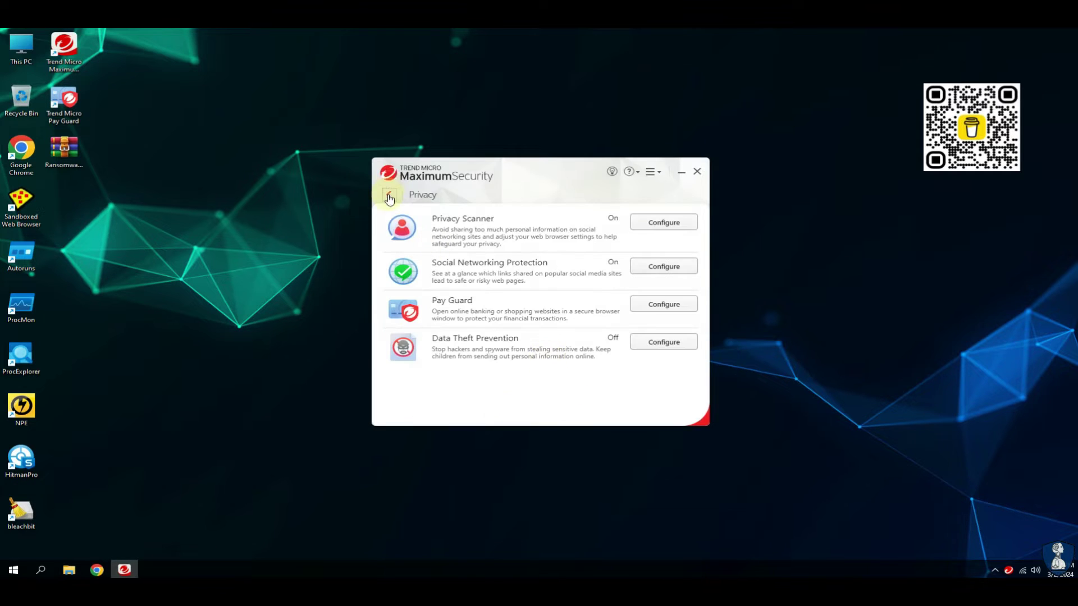
left_click(389, 196)
left_click(578, 222)
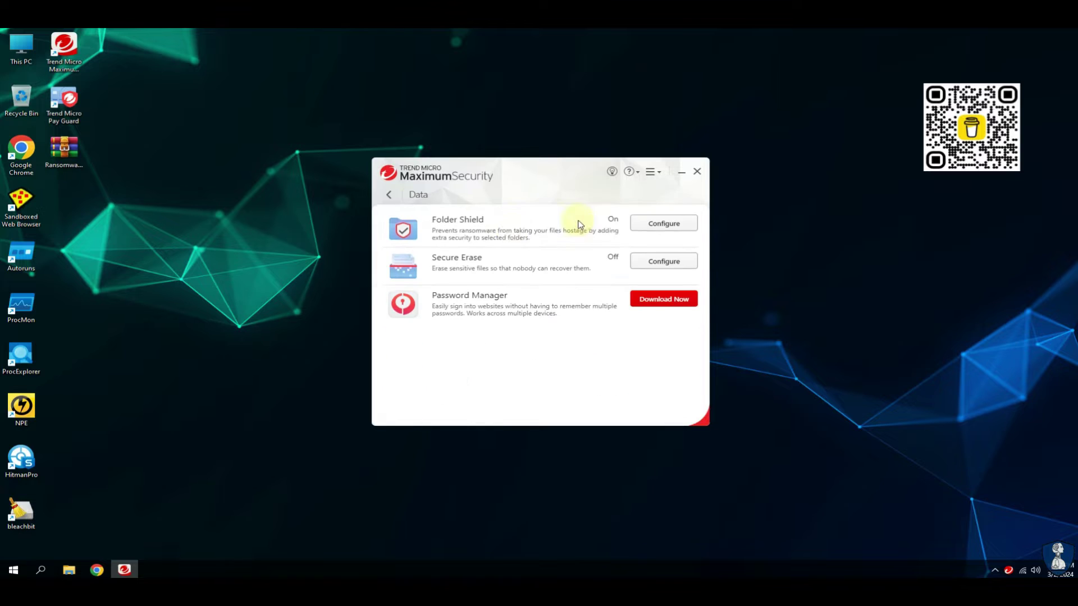
Add Desktop, Downloads, Music and Videos to Folder Shield's protected folders and save the settings.
left_click(652, 223)
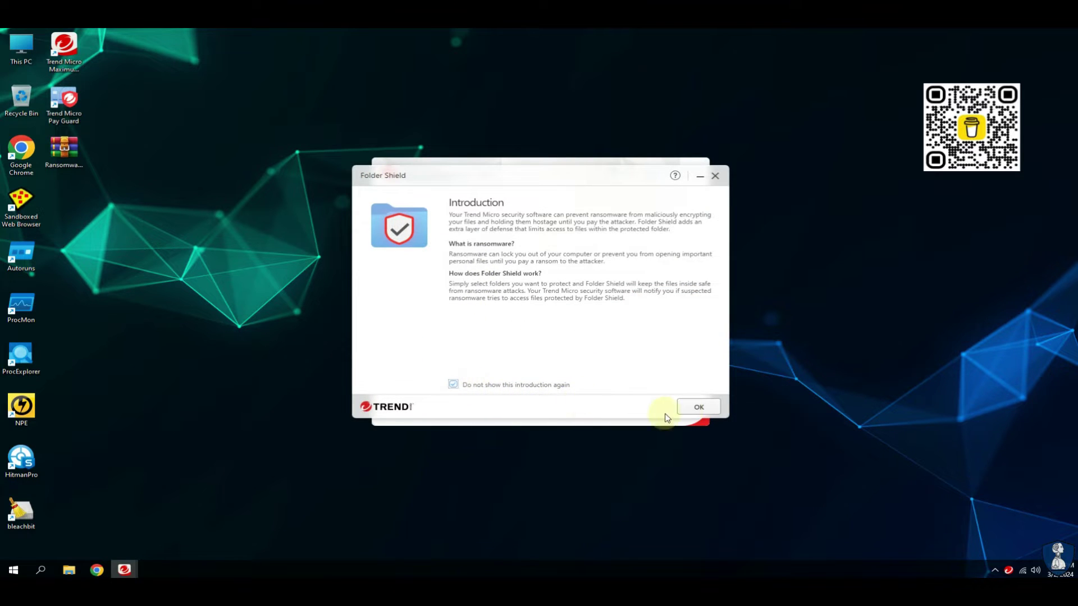
left_click(697, 407)
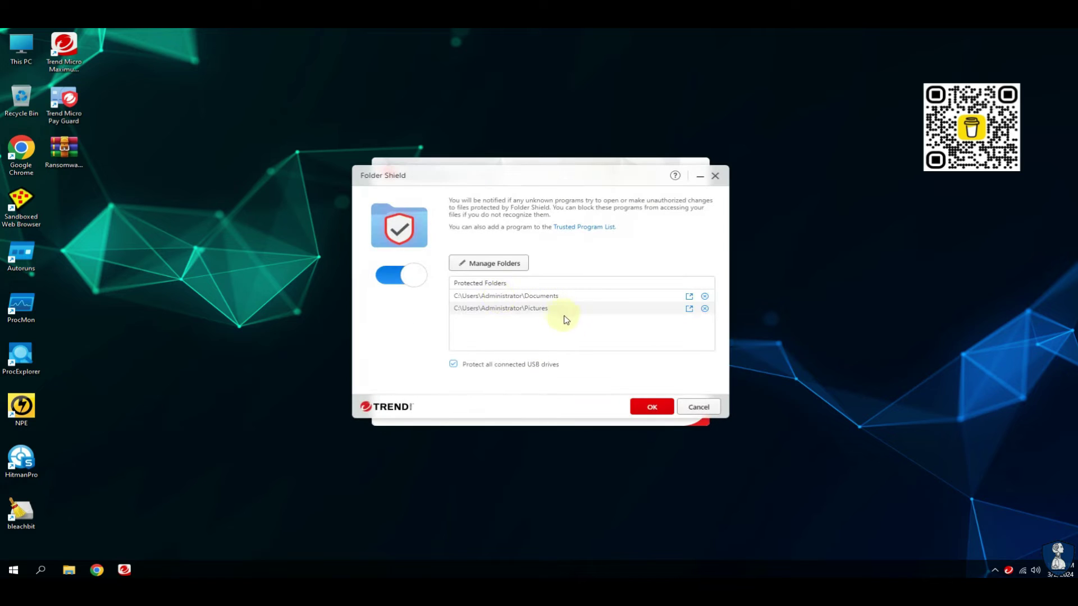
left_click(488, 263)
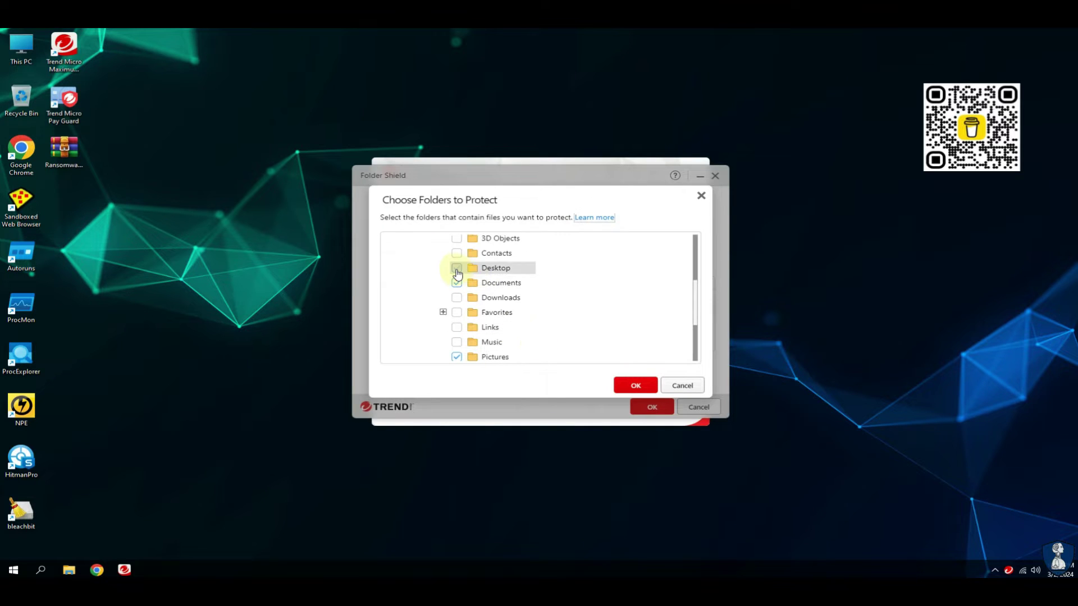
left_click(456, 268)
left_click(456, 298)
left_click(456, 342)
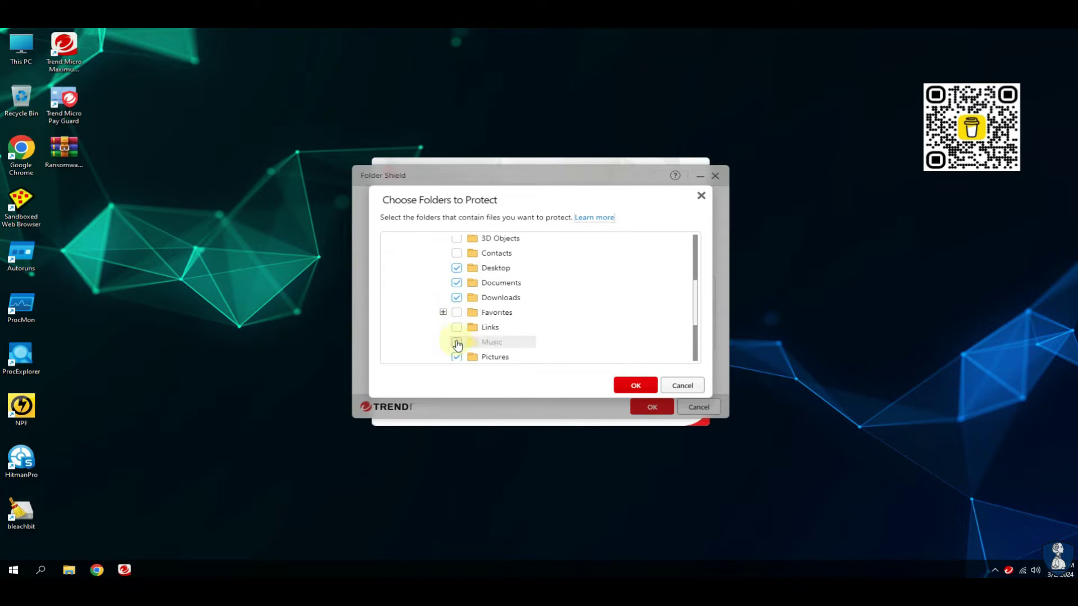
left_click_drag(694, 312, 694, 359)
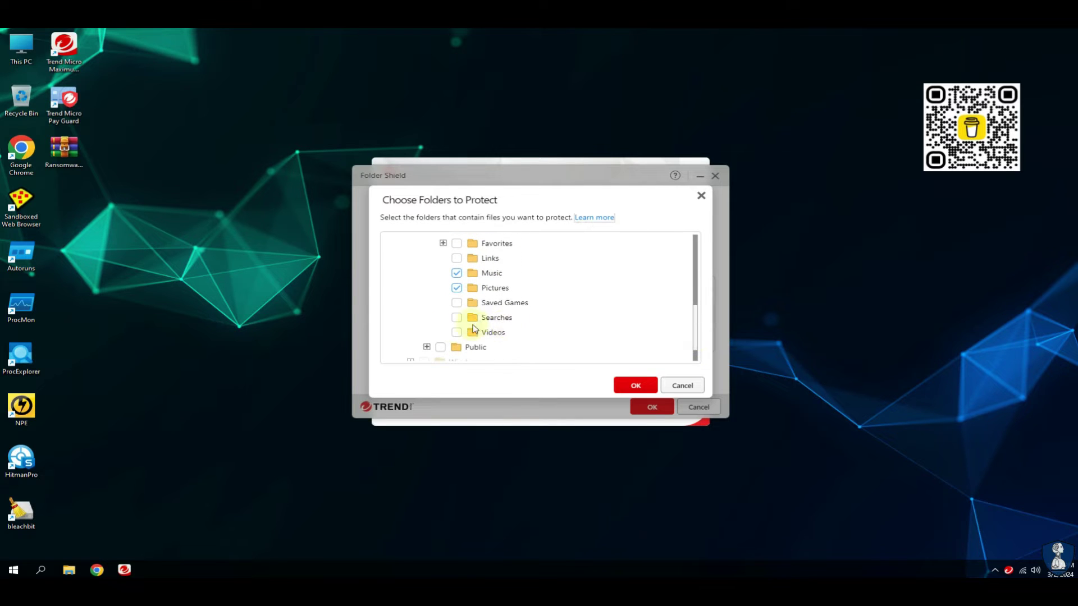
left_click(456, 332)
left_click(648, 388)
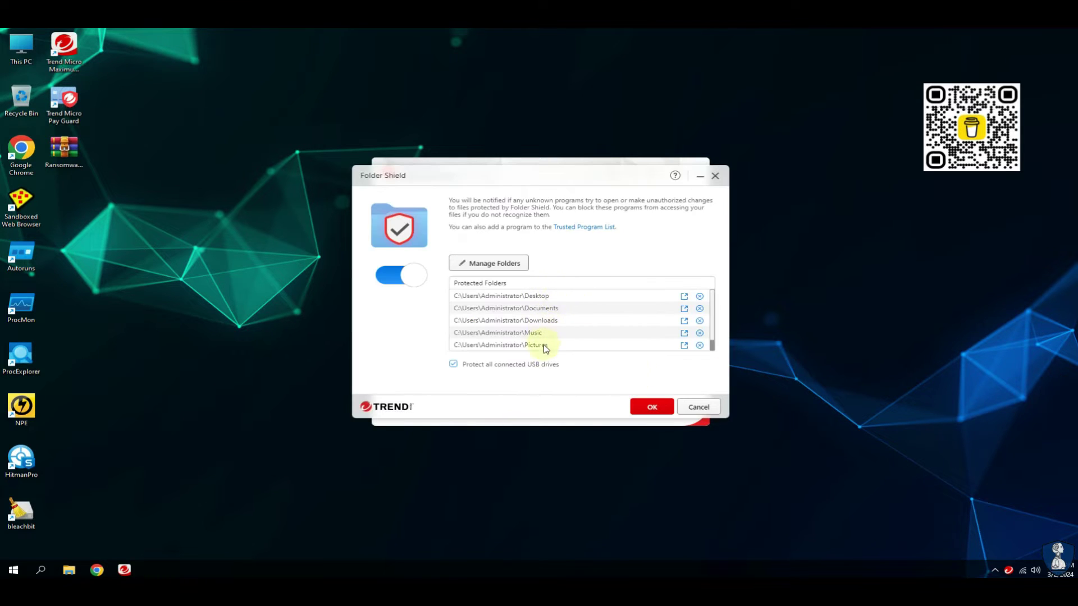
scroll(713, 352, "down", 1)
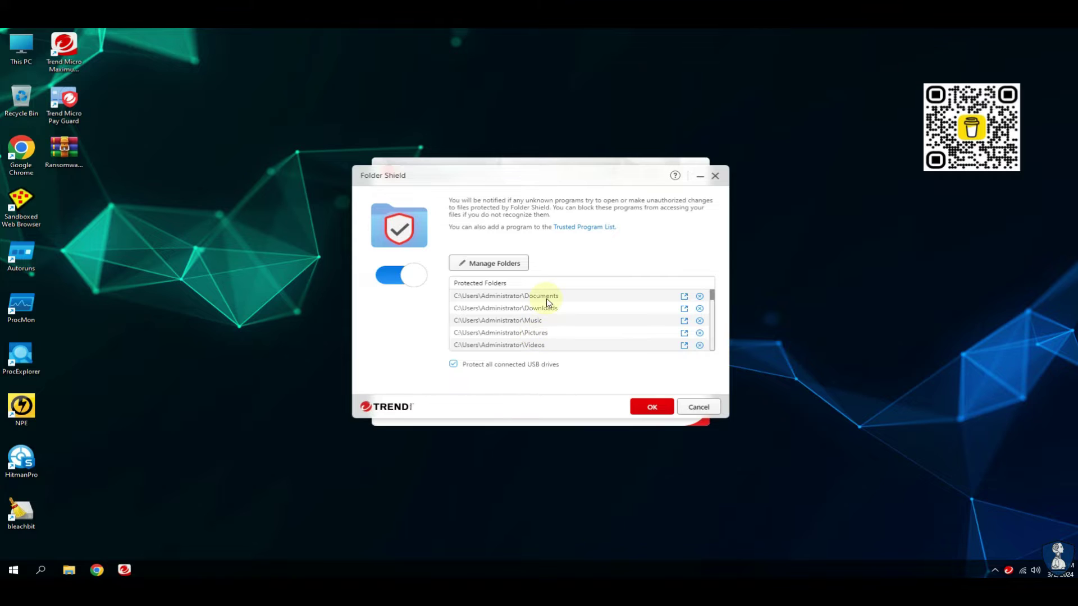
scroll(711, 303, "up", 1)
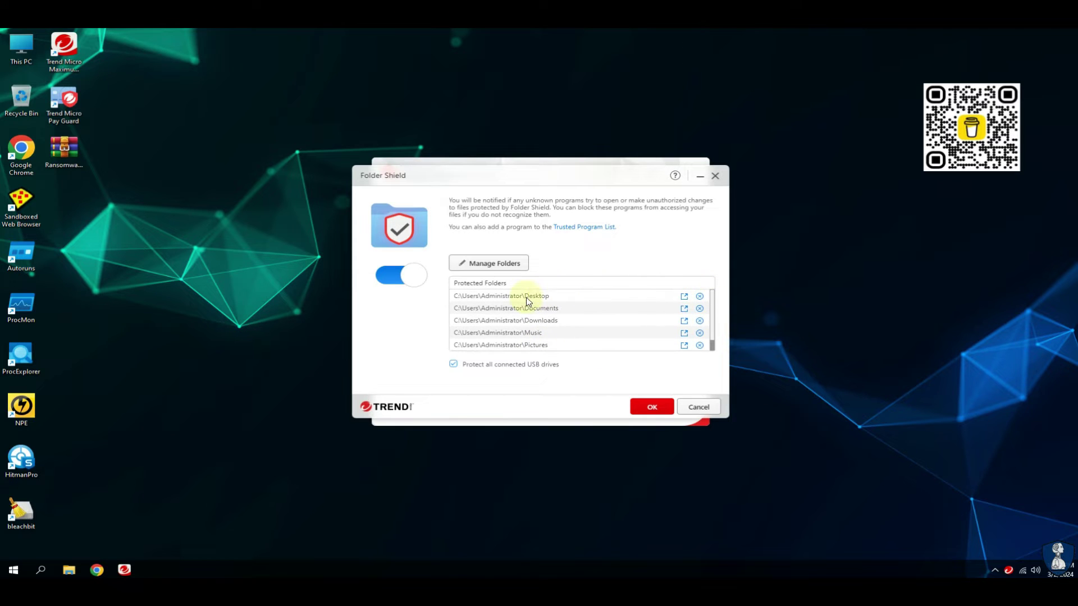
left_click(652, 408)
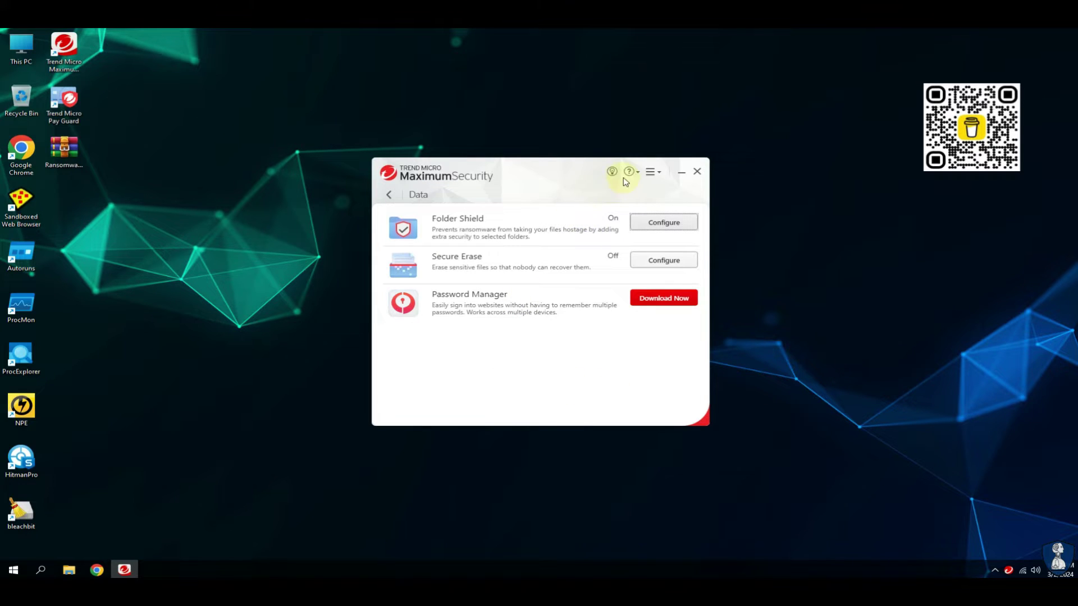
Check About the Software (version 17.8.1145, latest protection), then close the console and the About window.
left_click(651, 172)
left_click(648, 219)
left_click(376, 411)
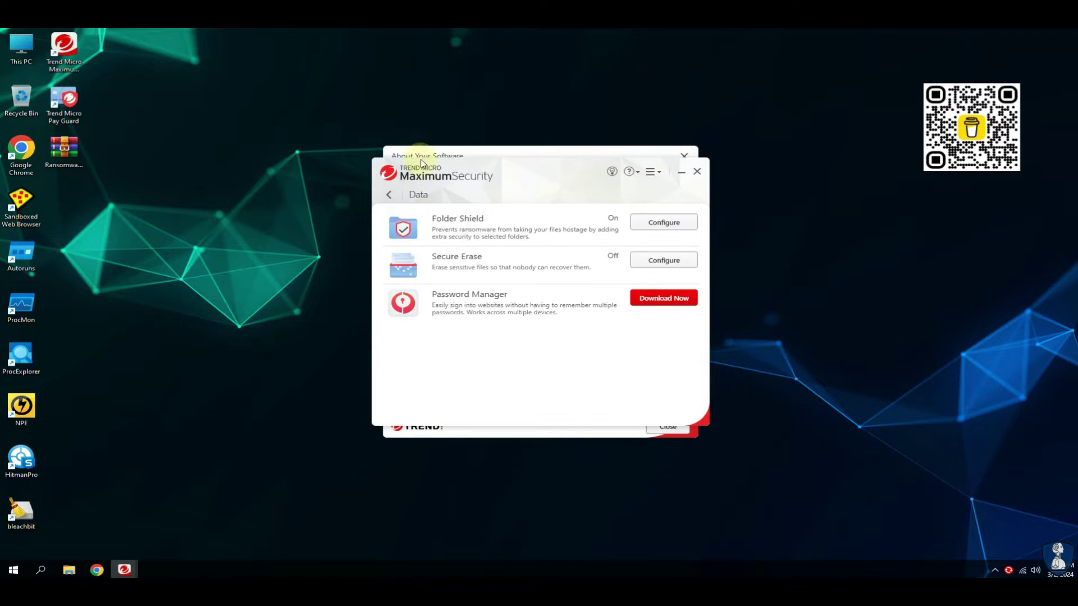
left_click(388, 193)
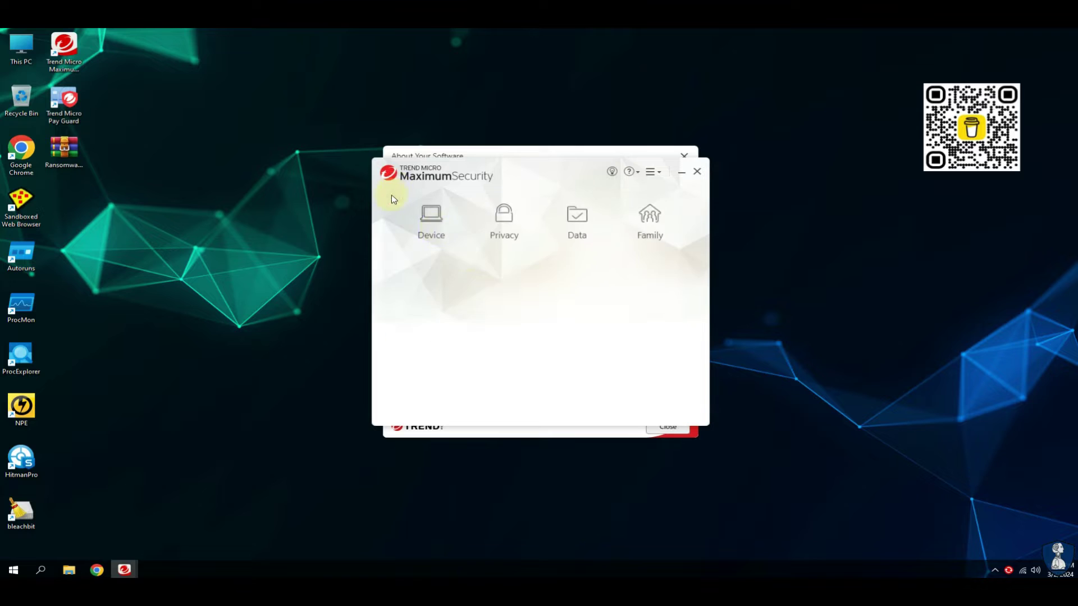
left_click(696, 172)
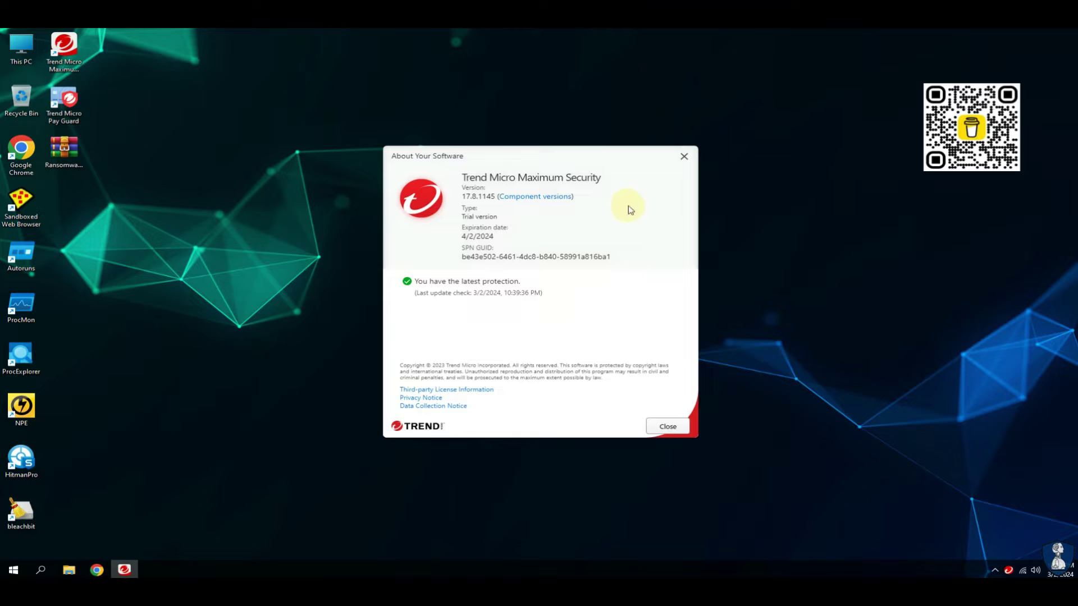
left_click(667, 426)
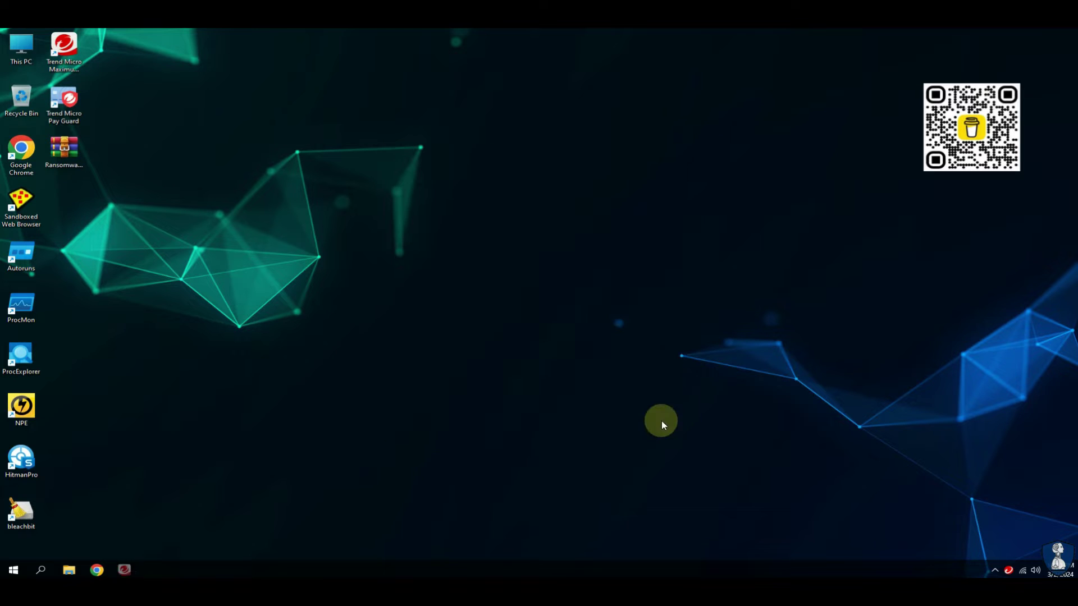
Turn off Protection Against Viruses & Spyware from the tray icon menu, confirming with the password.
right_click(1008, 573)
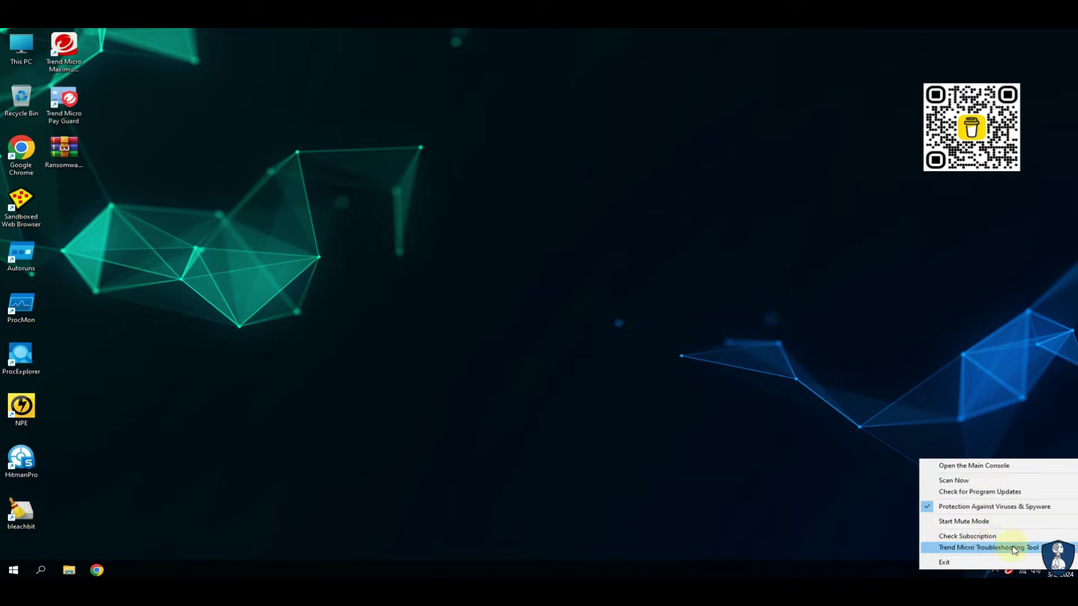
left_click(983, 508)
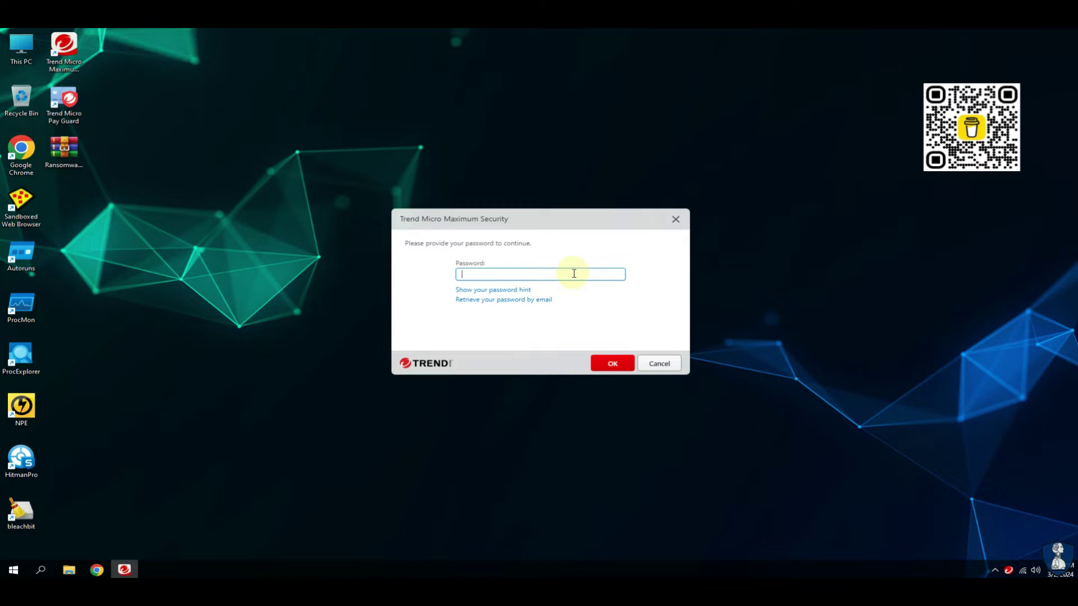
key("Return")
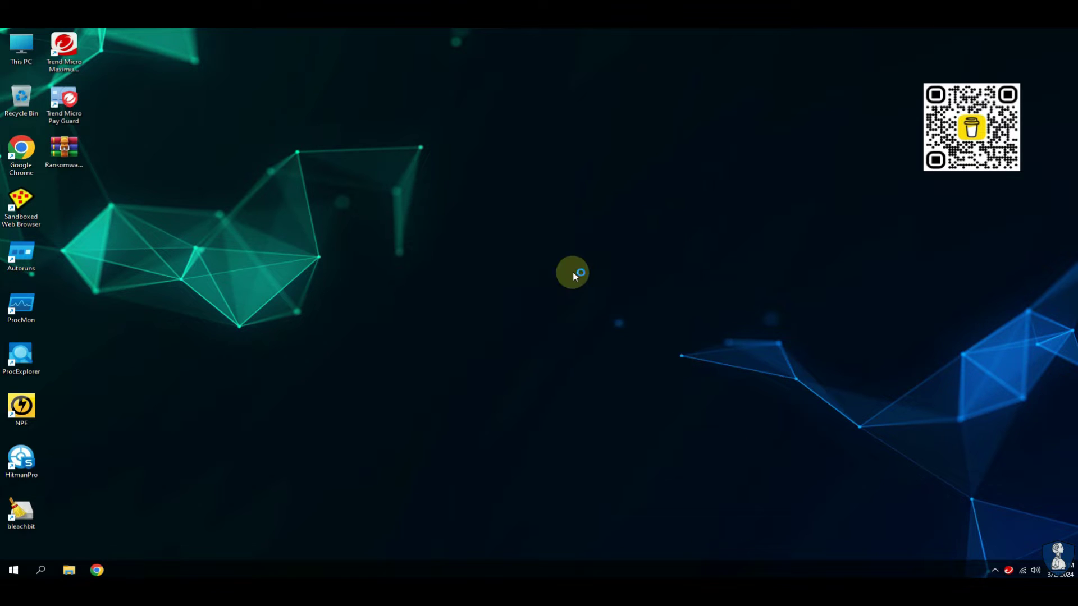
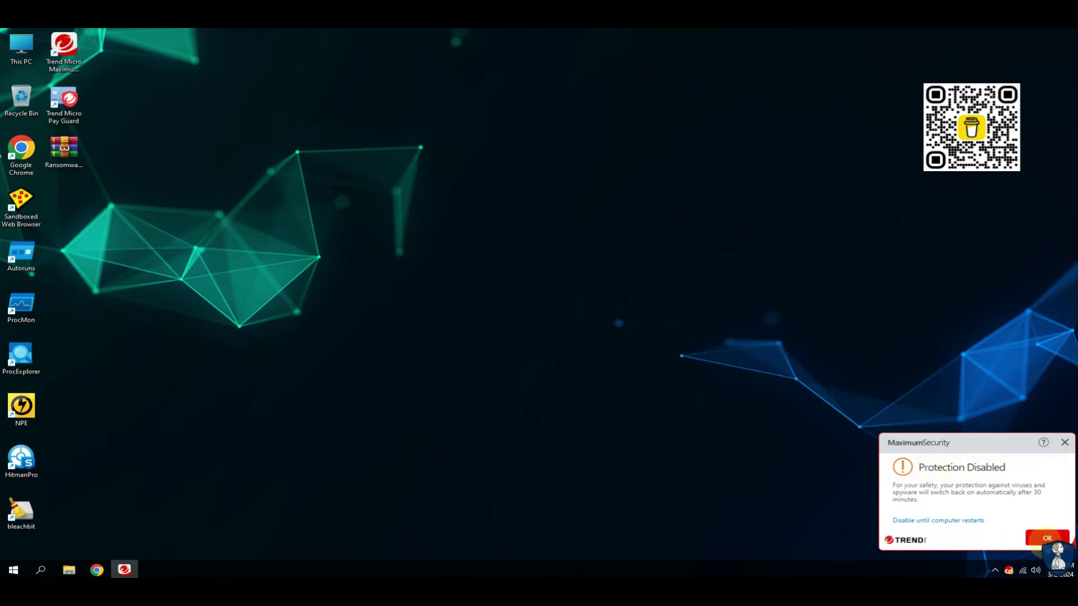
Dismiss the Trend Micro notice and extract Ransomwares.rar onto the desktop with its password.
left_click(1043, 537)
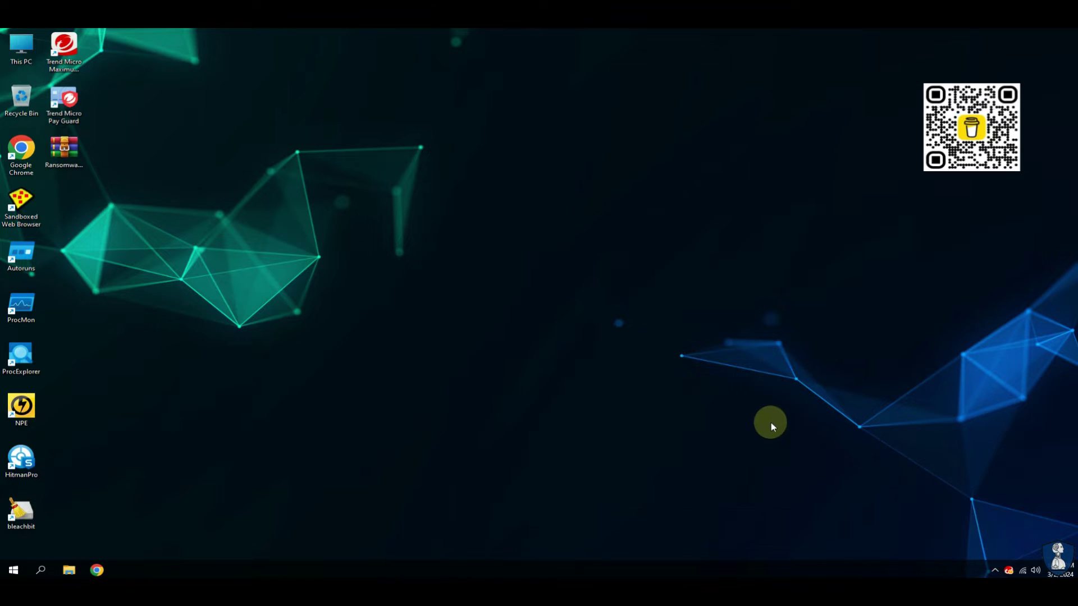
right_click(59, 154)
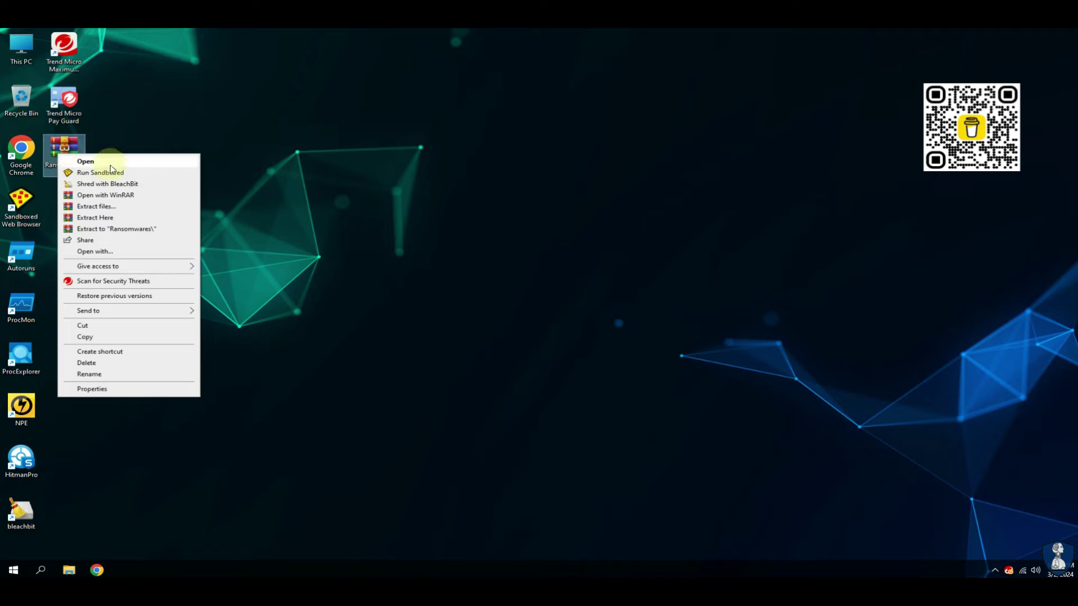
left_click(118, 217)
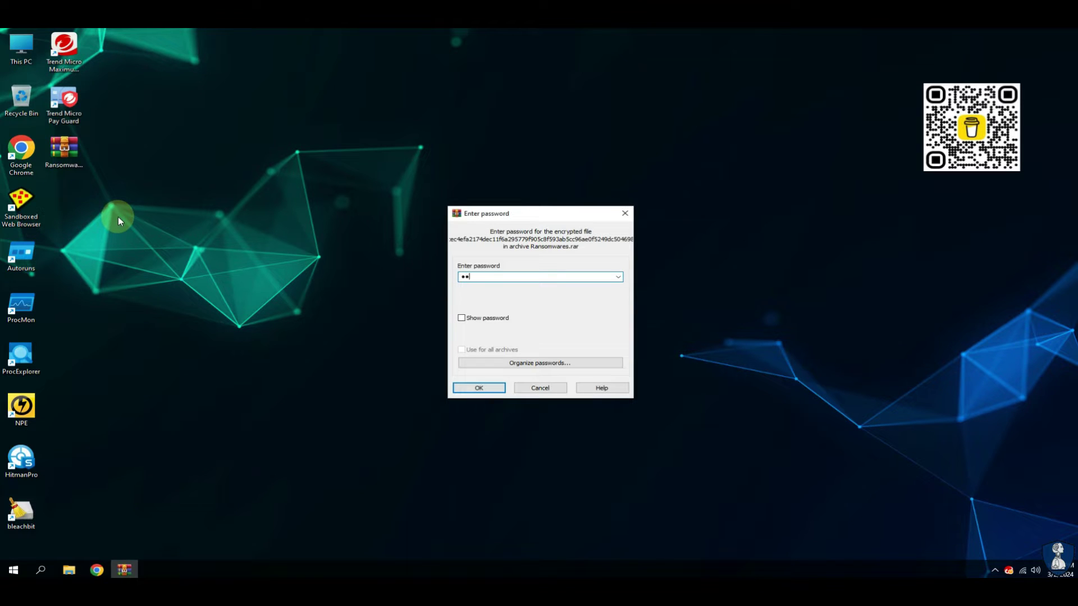
key("Return")
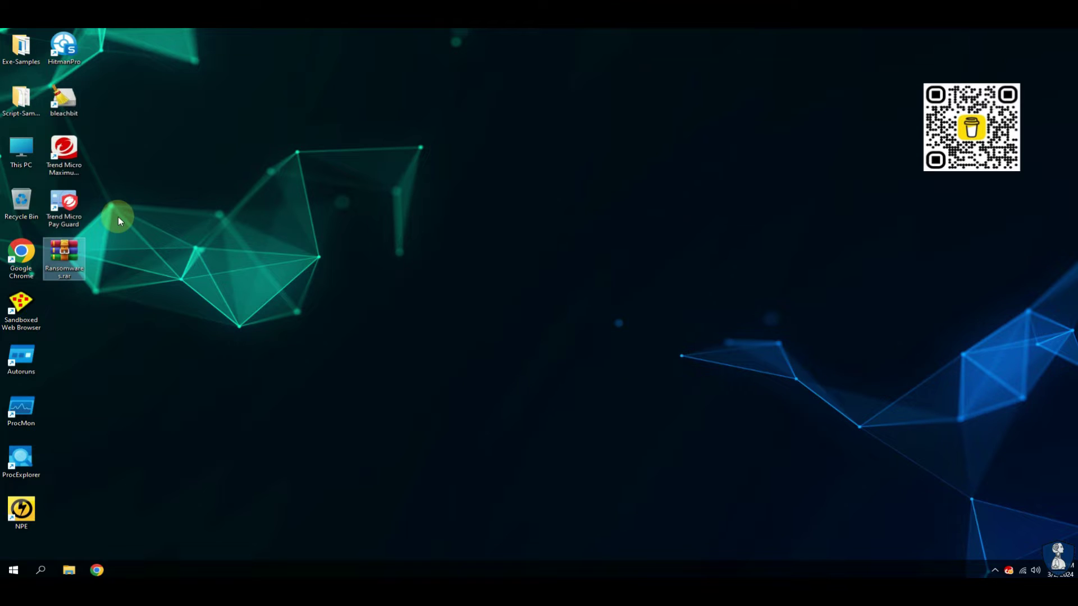
Sort the desktop icons by item type and check the archive in WinRAR.
right_click(268, 161)
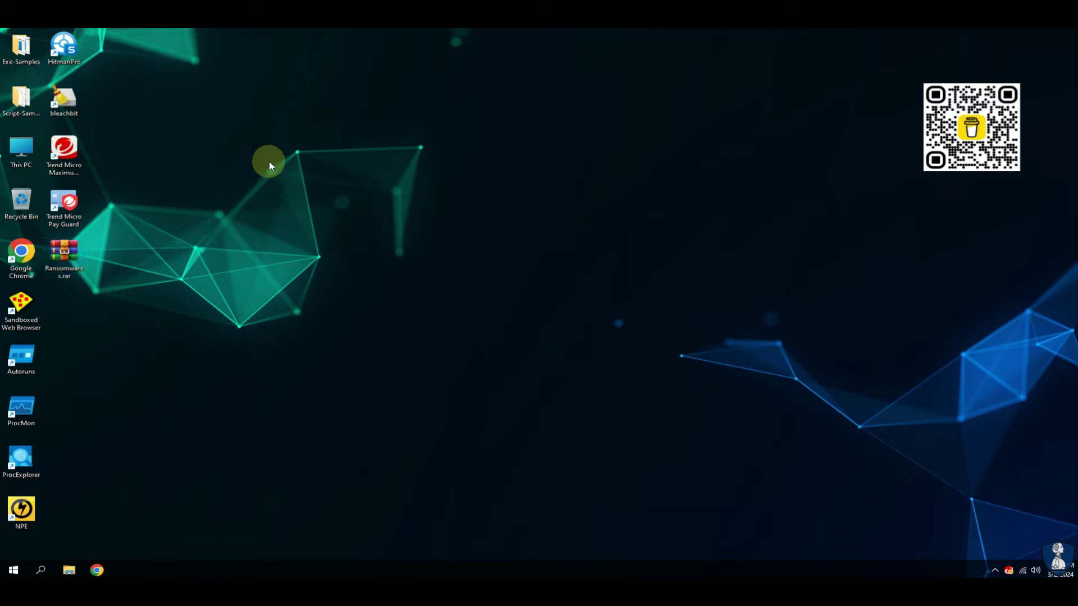
mouse_move(291, 176)
left_click(412, 200)
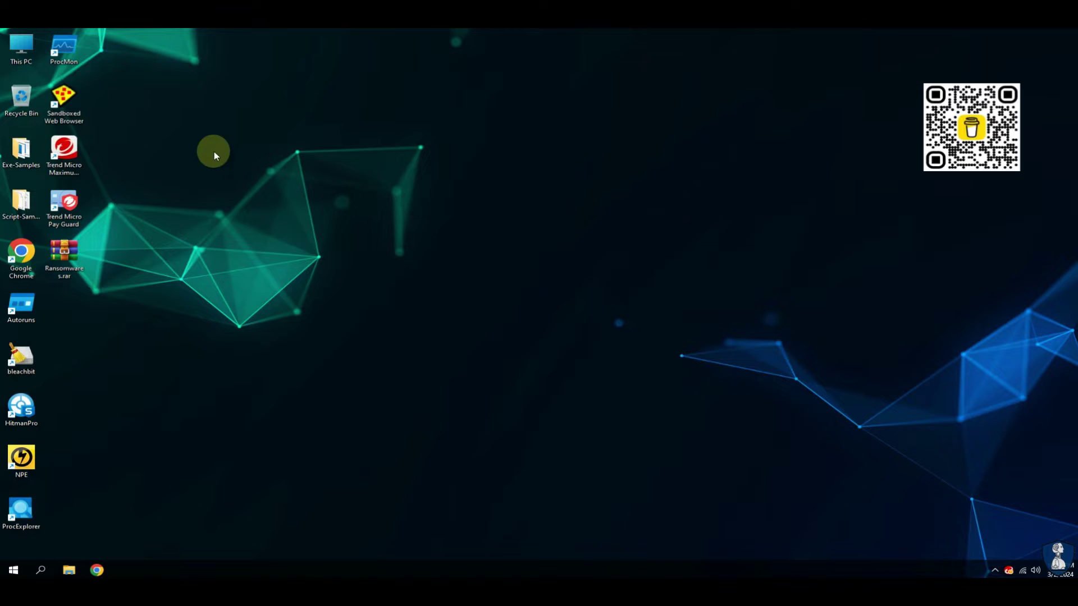
double_click(64, 253)
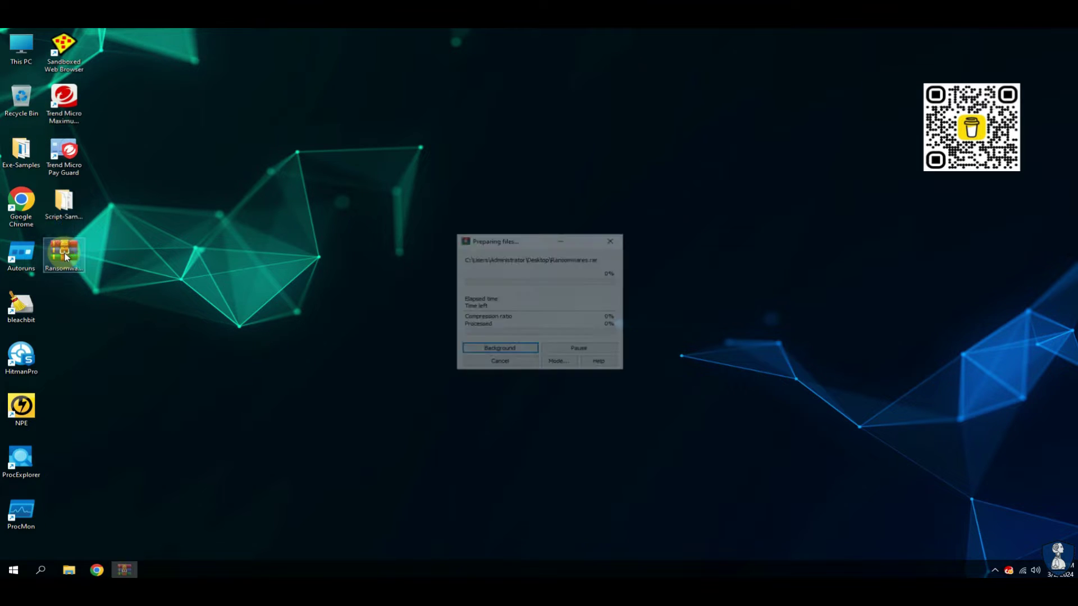
left_click(440, 373)
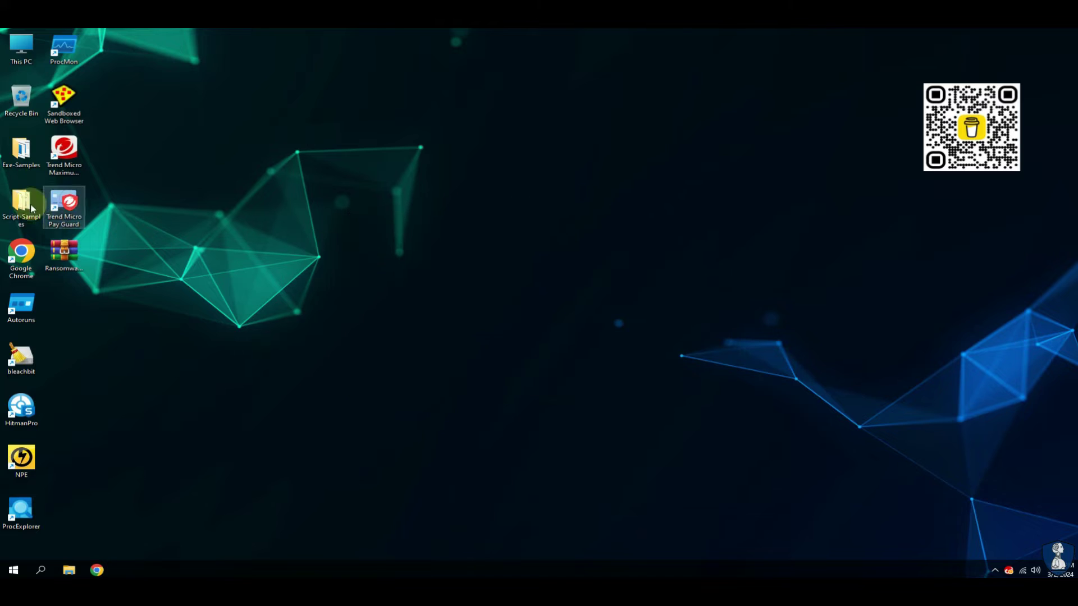
Move Script-Samples and Exe-Samples to the second icon column, then open Script-Samples with full names.
left_click_drag(19, 211, 67, 301)
left_click_drag(22, 153, 63, 300)
left_click(225, 256)
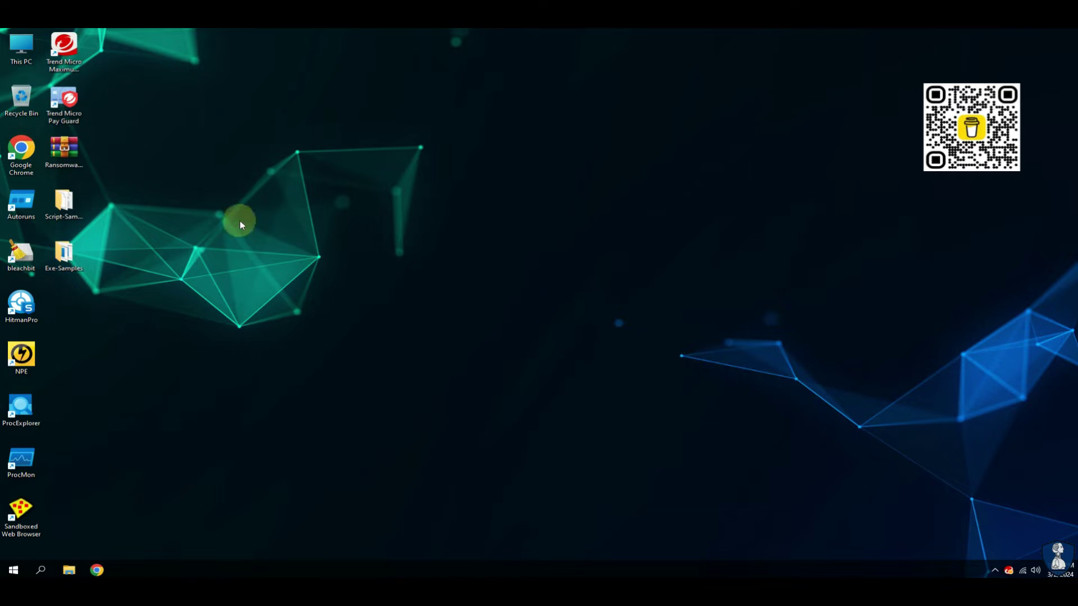
double_click(64, 202)
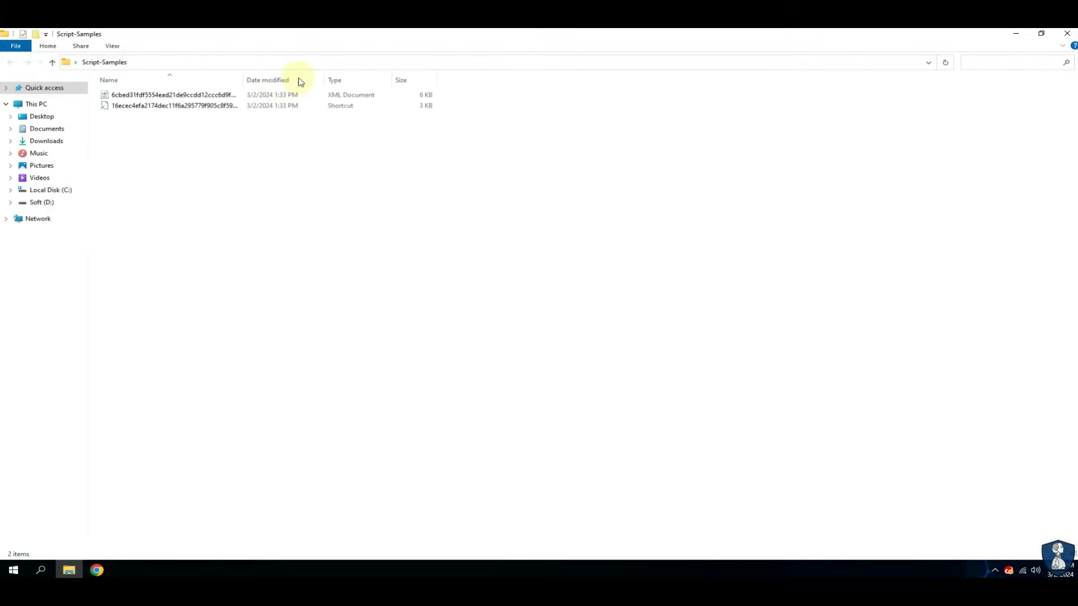
left_click_drag(242, 80, 384, 79)
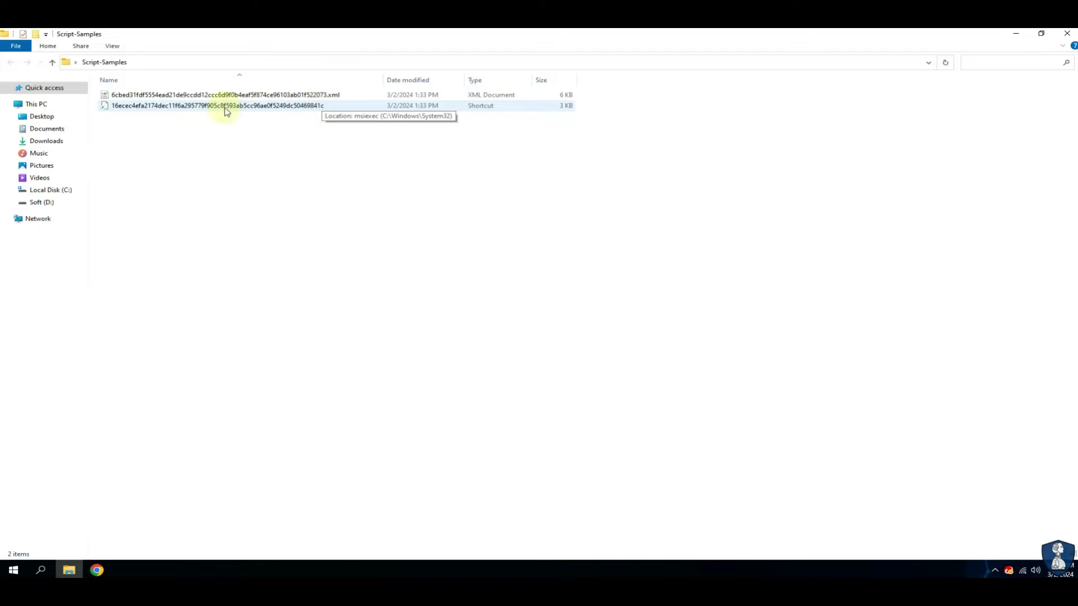
Close Script-Samples, open Exe-Samples with a widened Name column, then minimize it.
left_click(1040, 33)
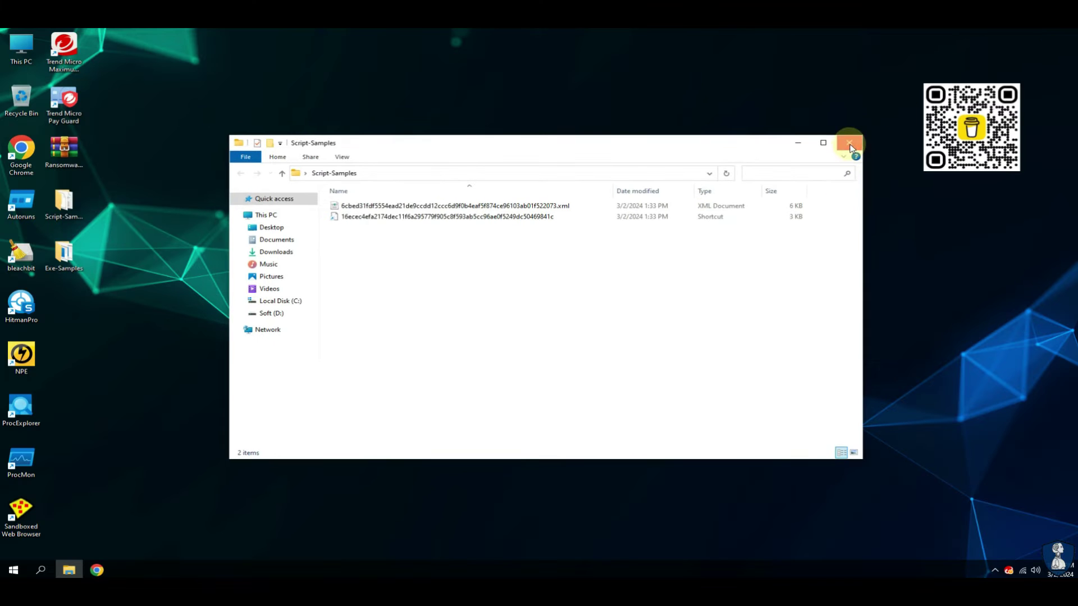
left_click(849, 144)
double_click(63, 254)
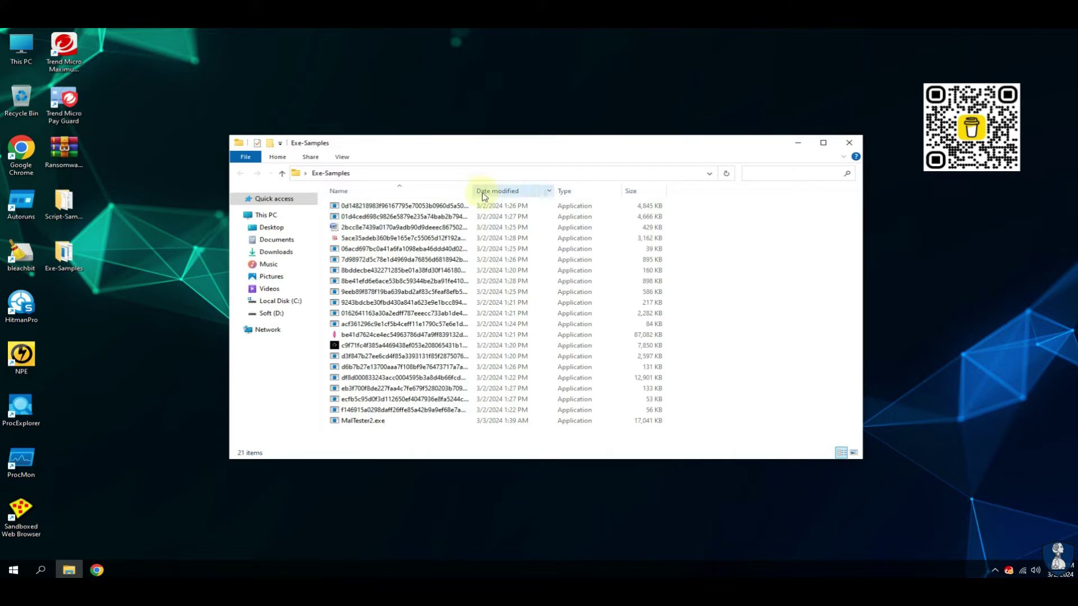
left_click_drag(473, 191, 578, 192)
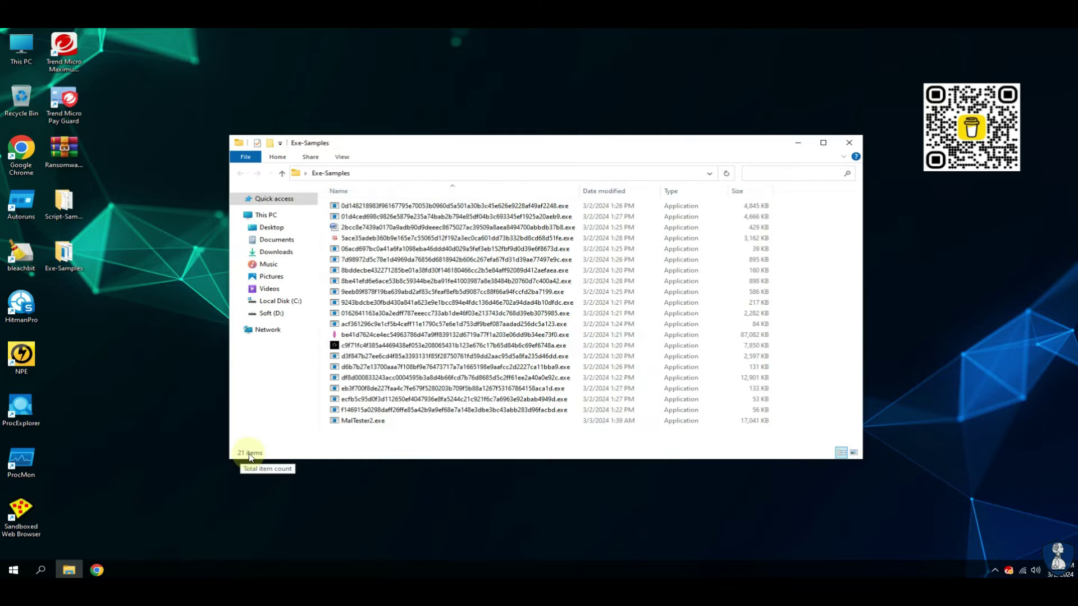
left_click(809, 140)
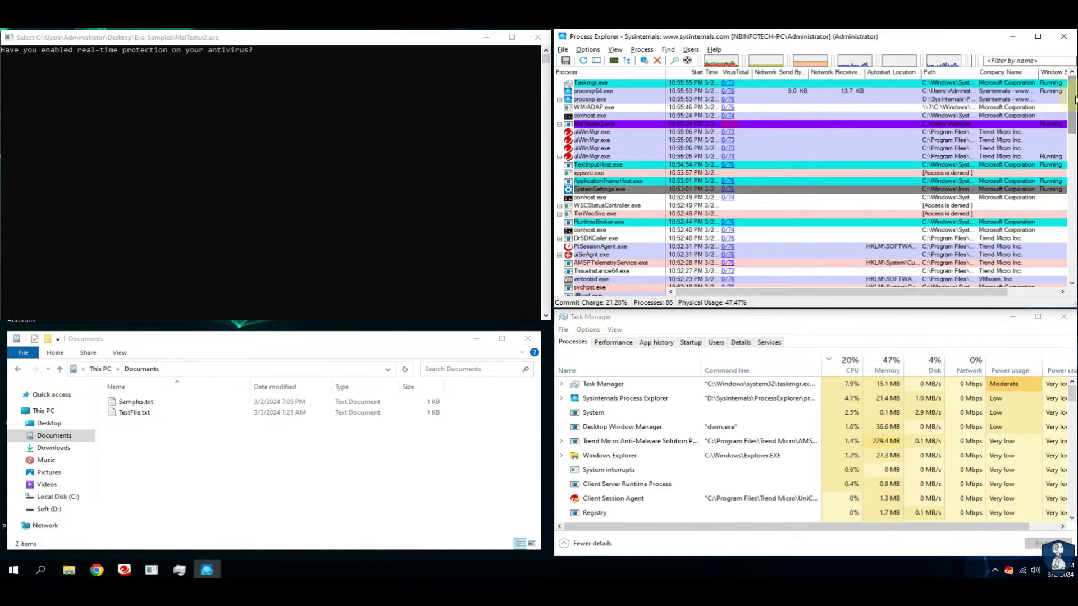
View Samples.txt and TestFile.txt from Documents in Notepad, then close them.
mouse_move(1073, 99)
left_mouse_down()
mouse_move(1072, 245)
mouse_move(1072, 104)
left_mouse_up()
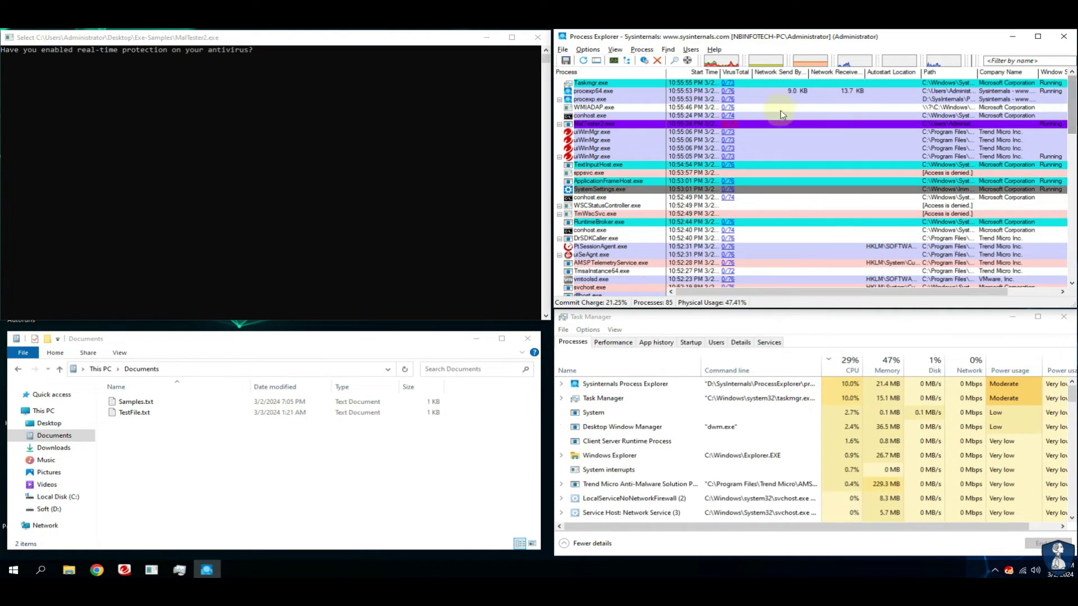
left_click(748, 332)
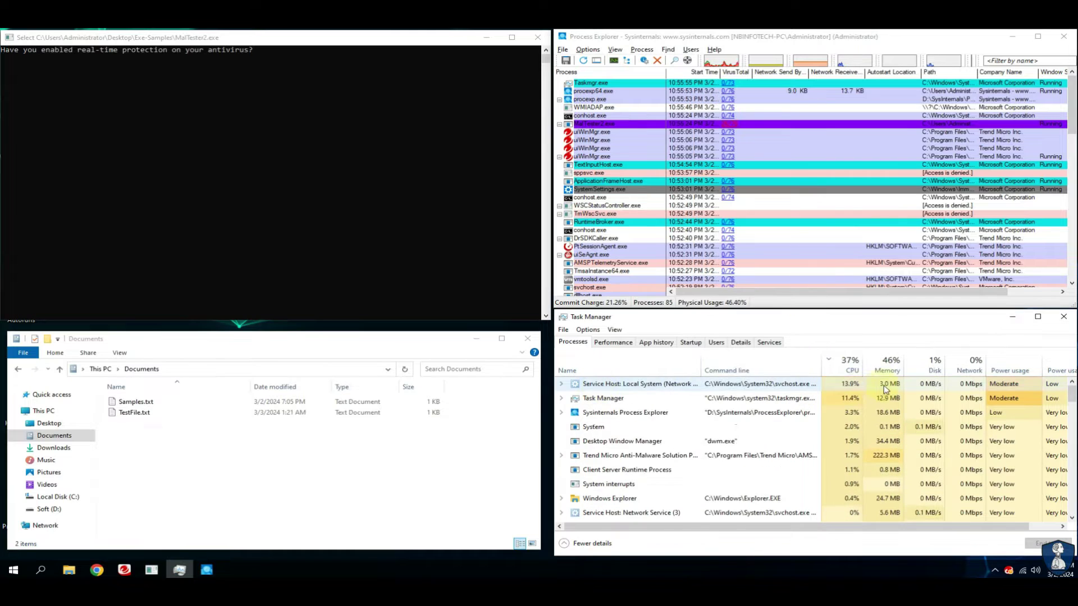
left_click(136, 402)
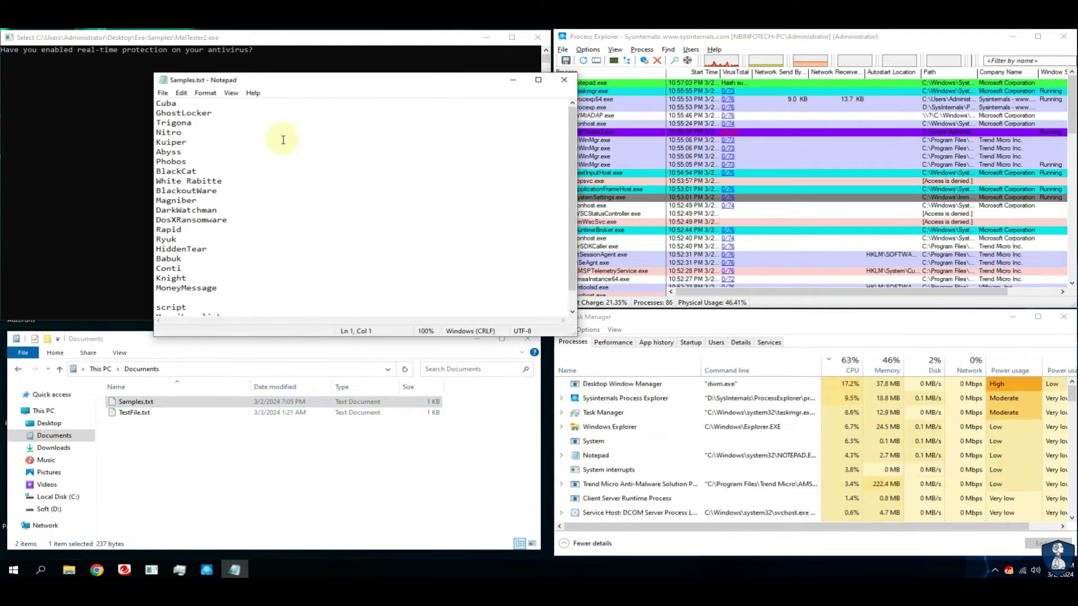
mouse_move(572, 173)
left_mouse_down()
mouse_move(572, 212)
mouse_move(573, 171)
left_mouse_up()
left_click(567, 84)
double_click(136, 412)
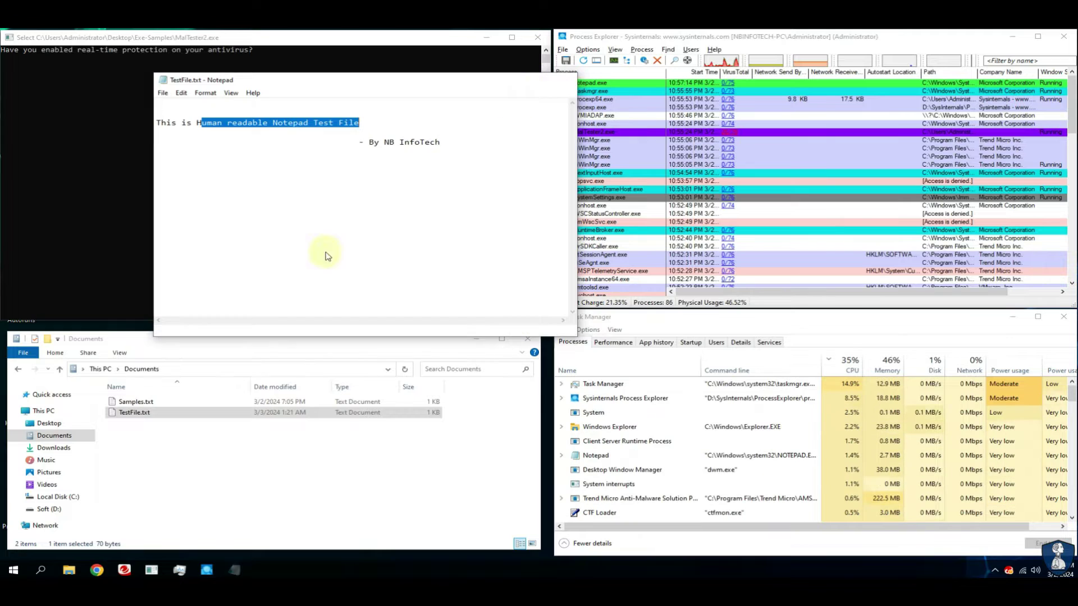
key("alt+F4")
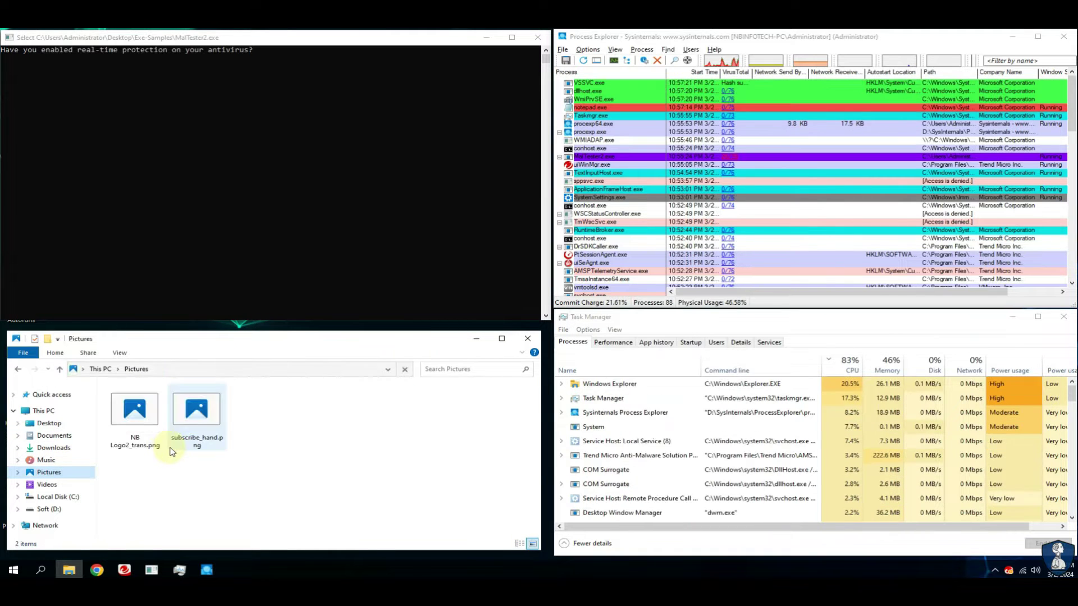
Browse Videos and back to Documents, then bring up Trend Micro Maximum Security.
left_click(45, 485)
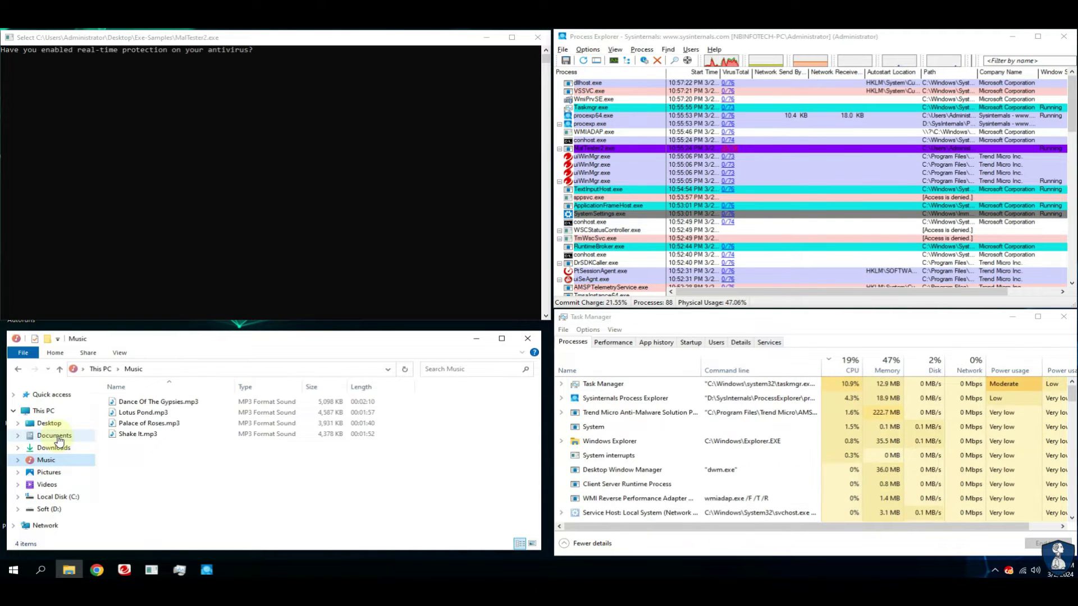
left_click(55, 436)
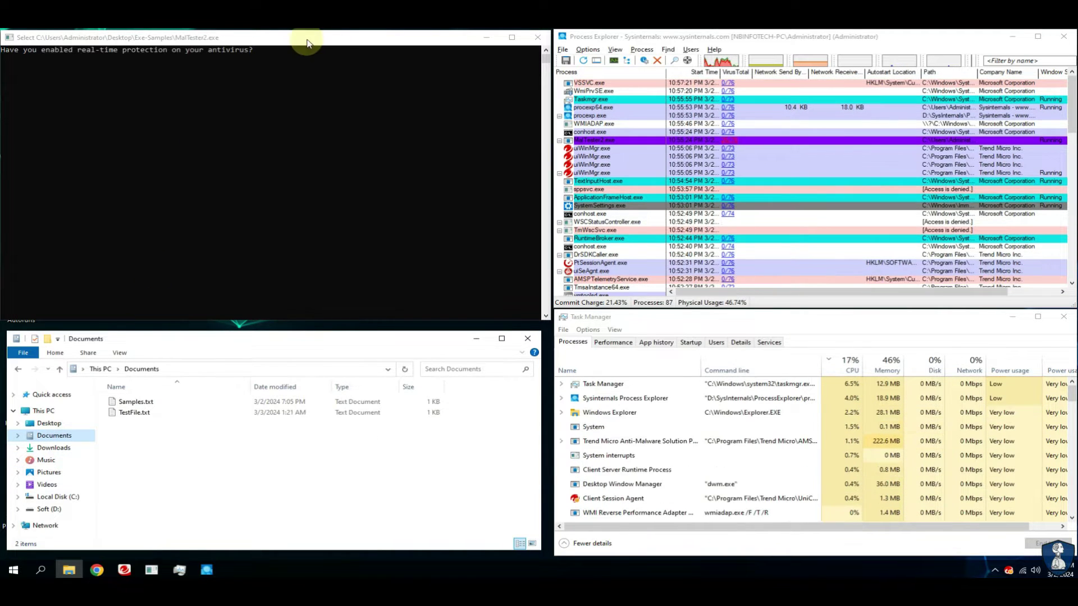
left_click(124, 570)
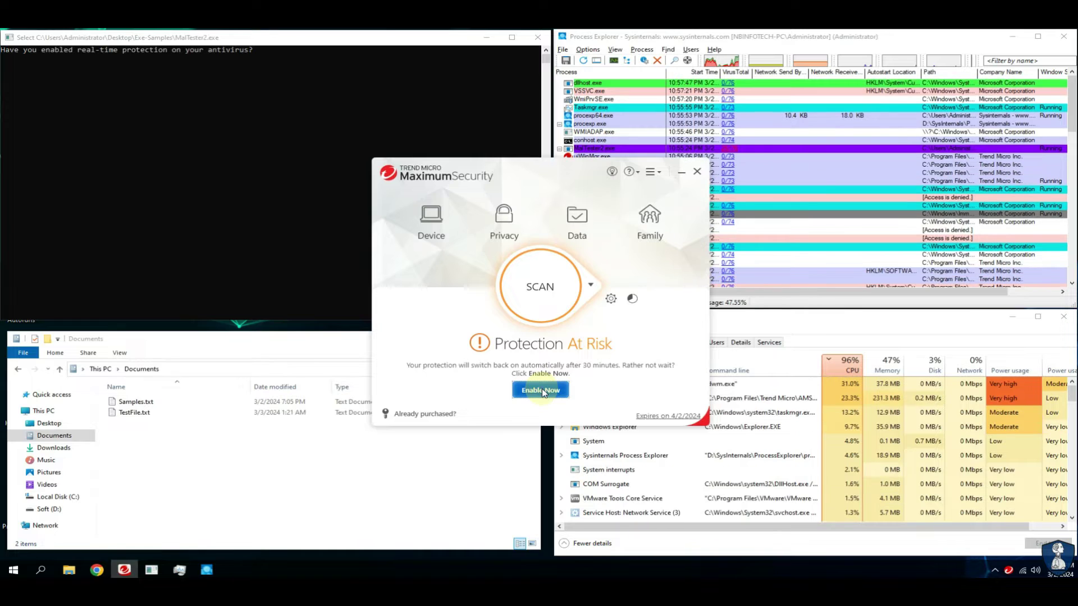
Enable protection so Trend Micro reports Protected, close it, and return to the MalTester console.
left_click(542, 391)
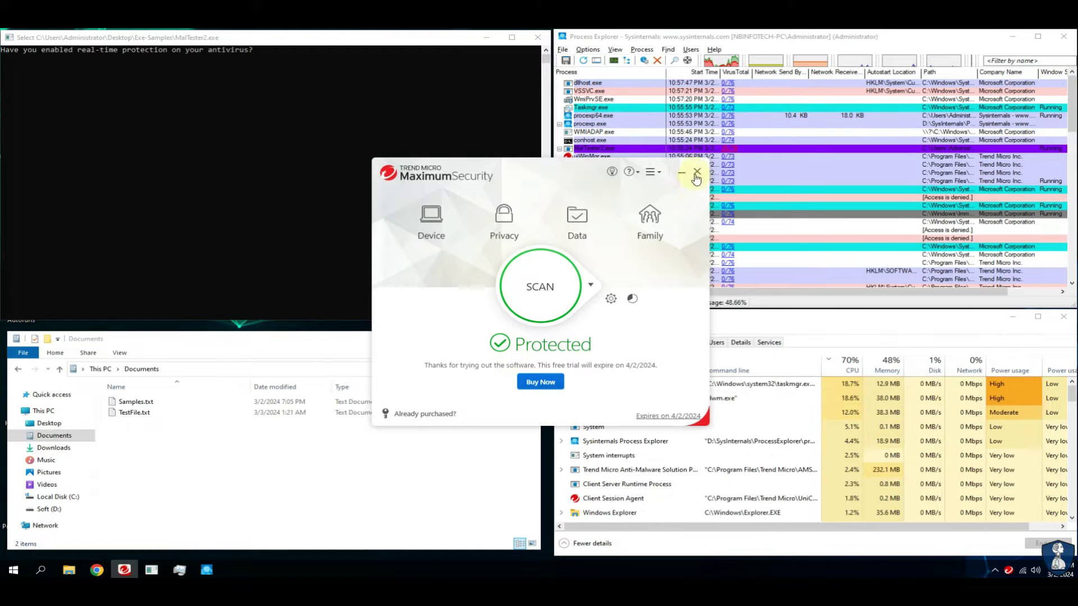
left_click(697, 171)
left_click(1072, 76)
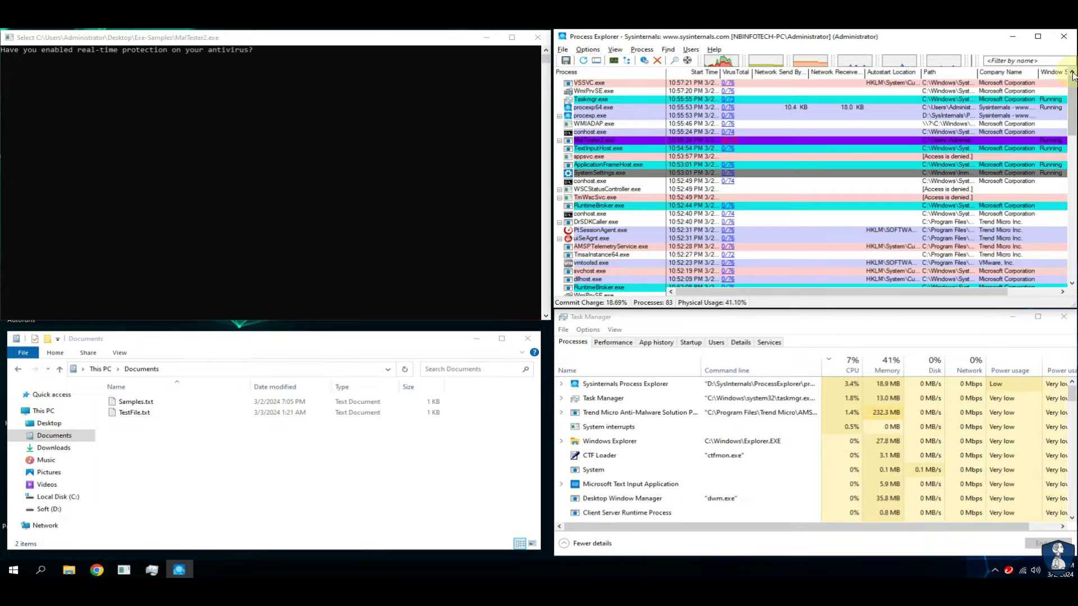
left_click(260, 39)
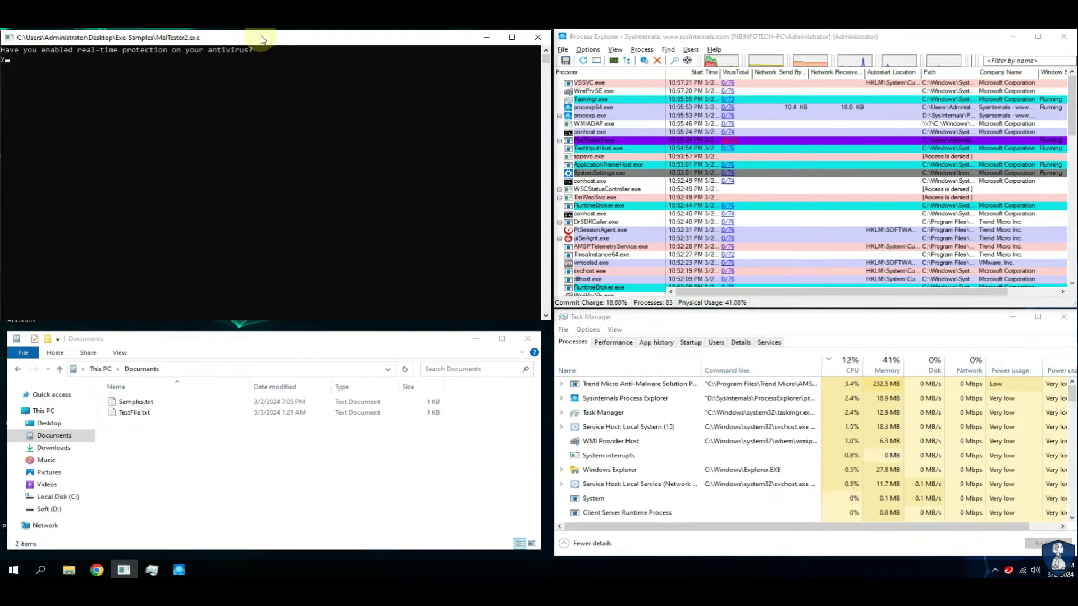
Answer 'y' to start MalTester and dismiss Trend Micro's alerts until it reaches 95.0% detection.
type("y")
key("Return")
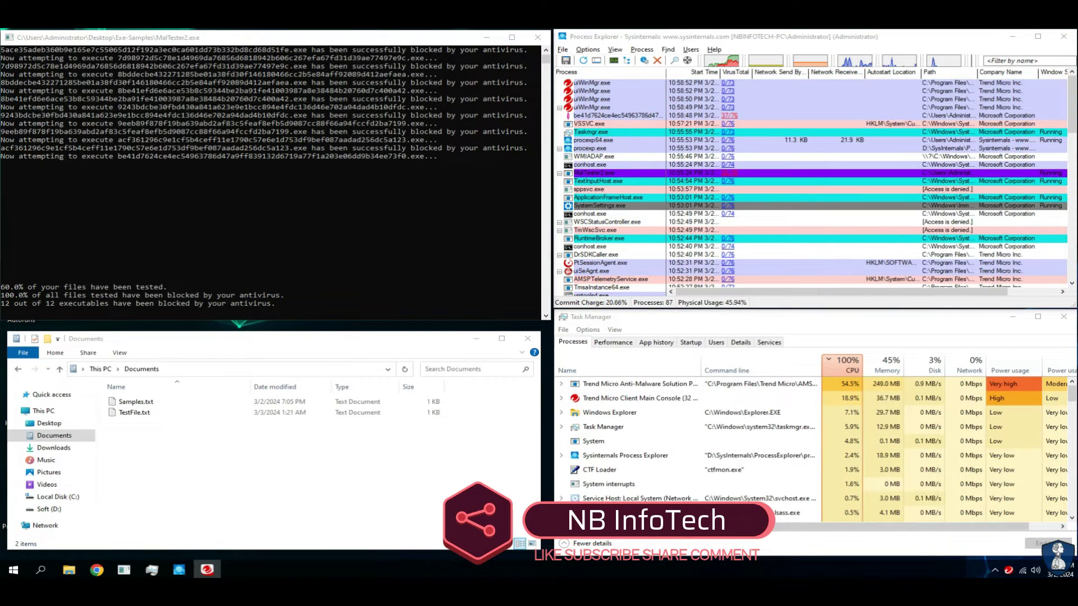
left_click(619, 115)
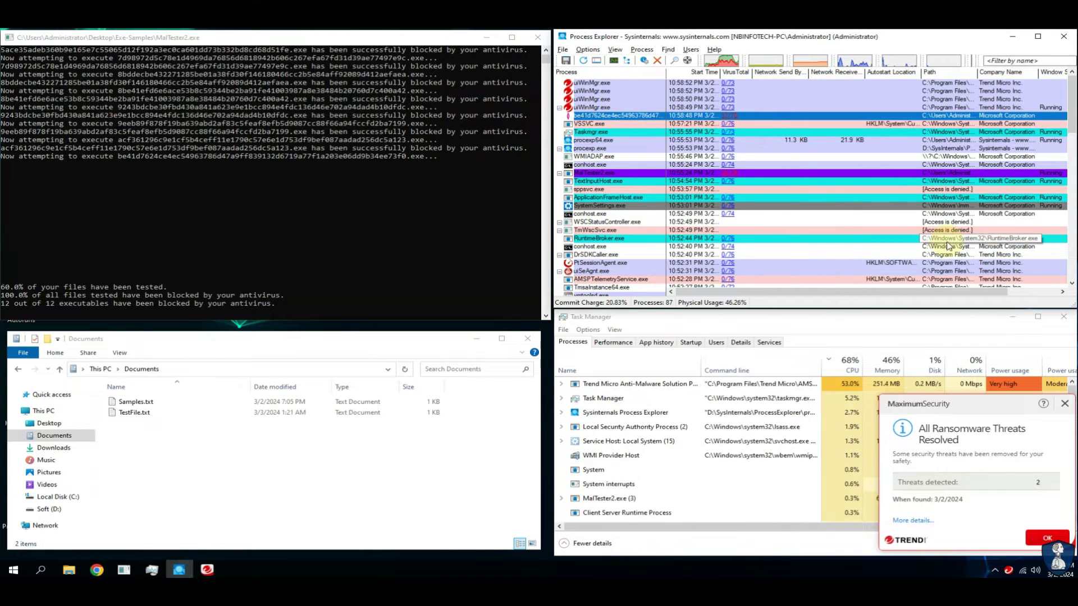
left_click_drag(965, 296, 919, 296)
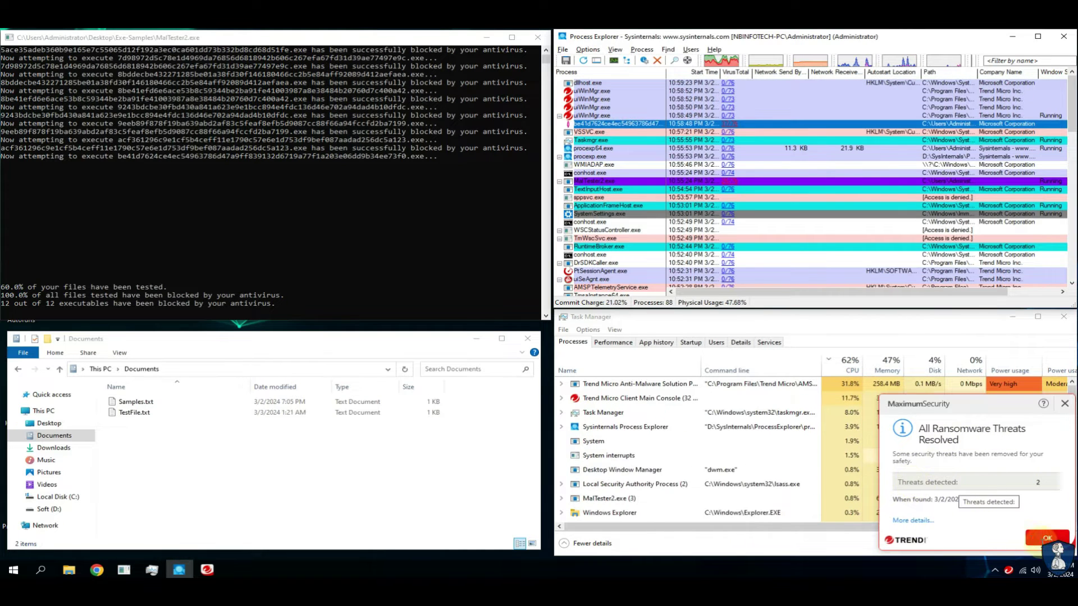
left_click(1047, 538)
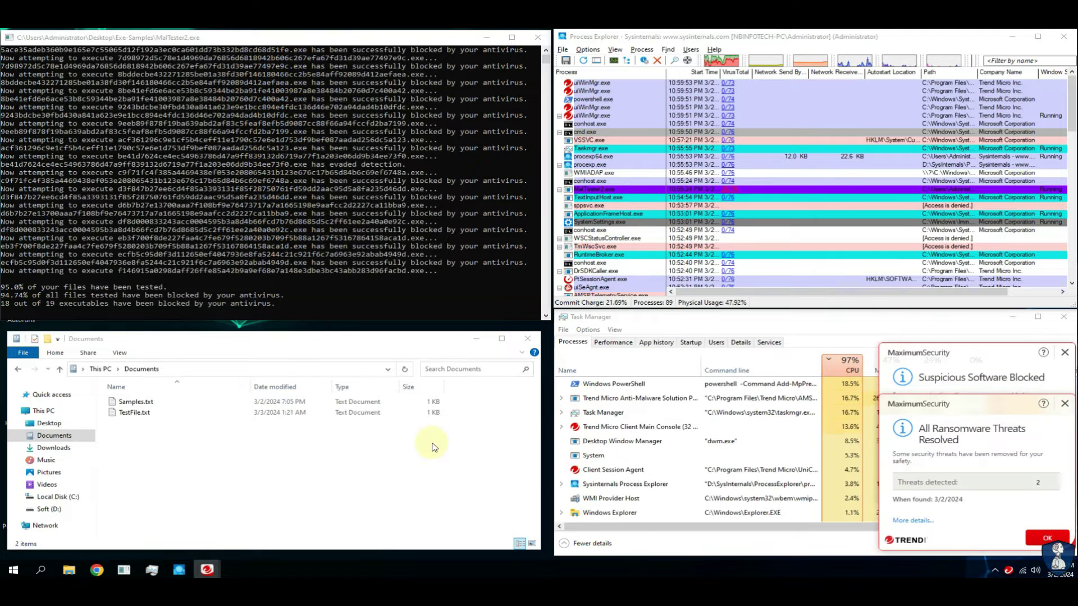
left_click(1037, 542)
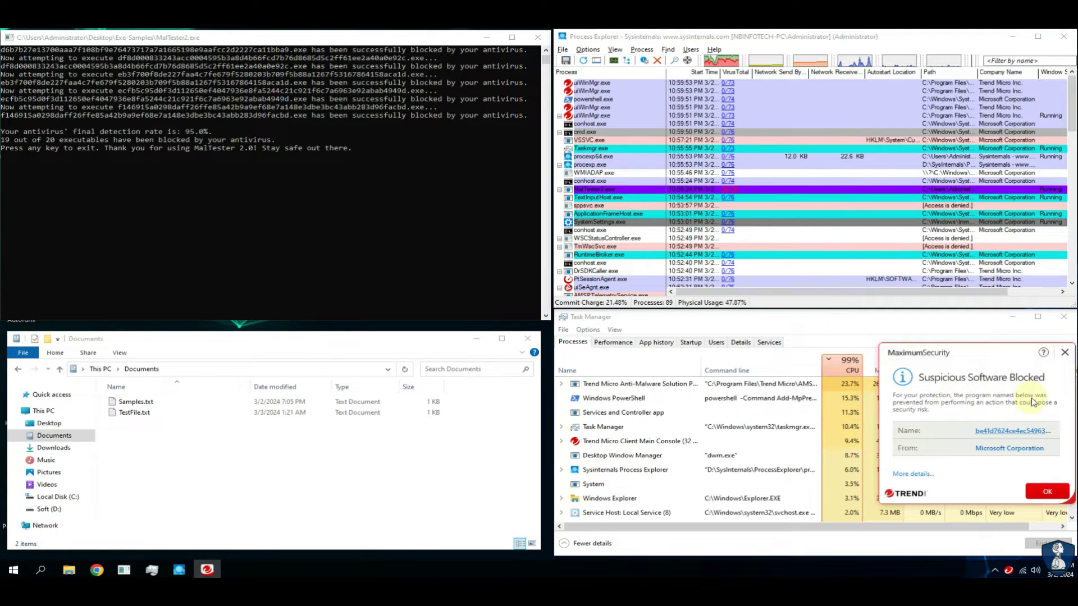
left_click(1045, 493)
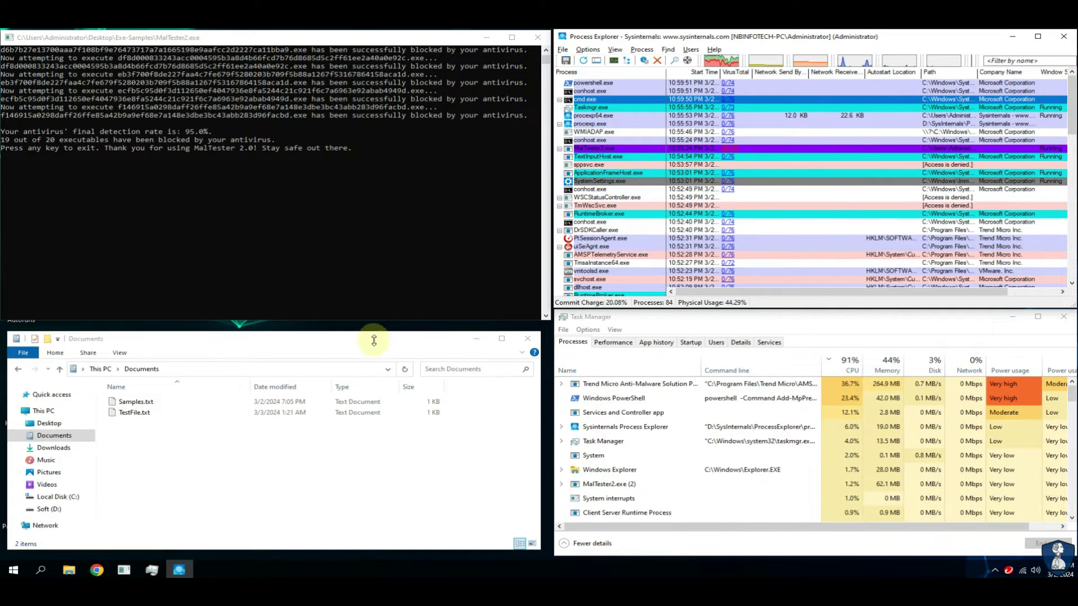
Open TestFile.txt to confirm its text is still human readable, close it, and go to Pictures.
left_click(405, 371)
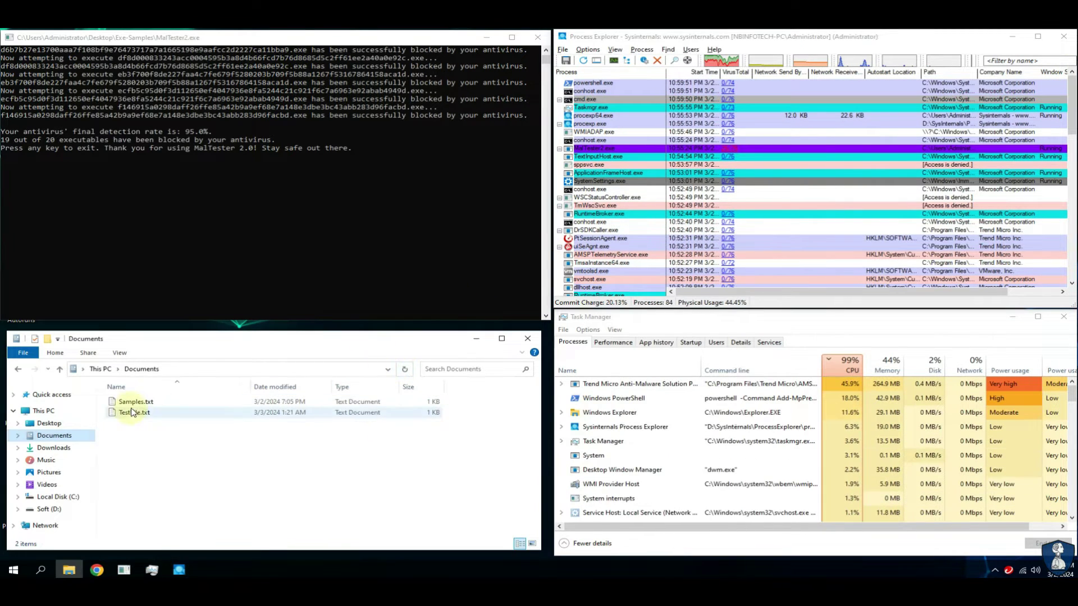
key("Down")
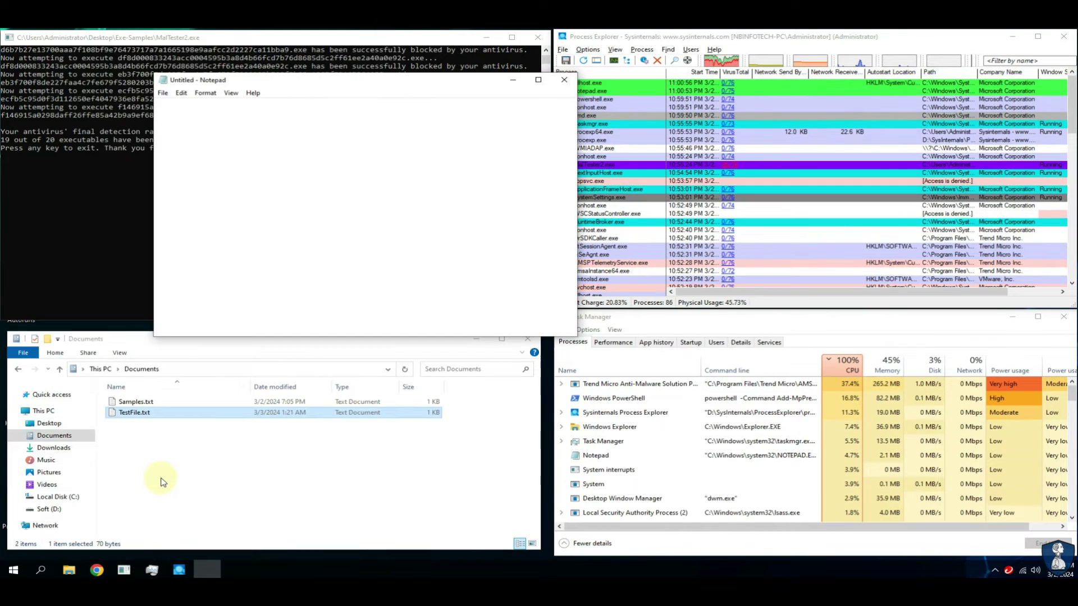
left_click_drag(196, 123, 259, 123)
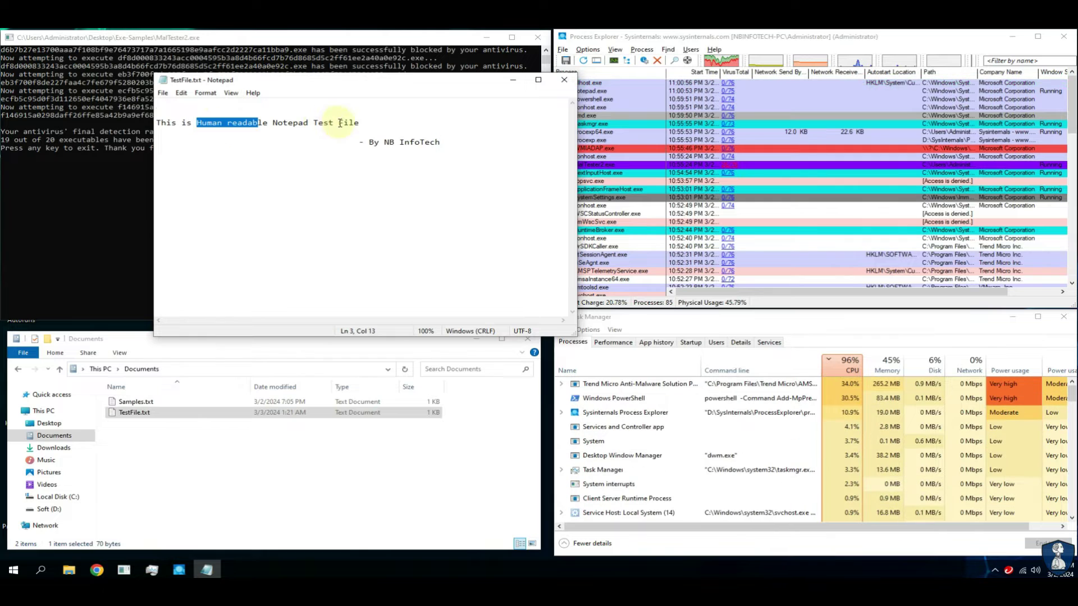
left_click(564, 79)
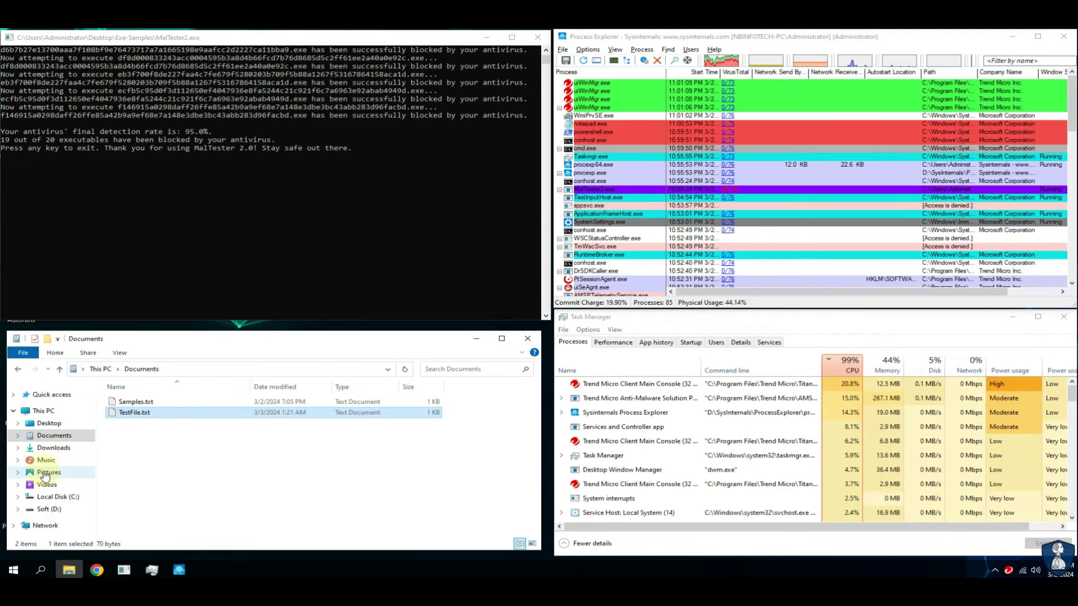
left_click(44, 472)
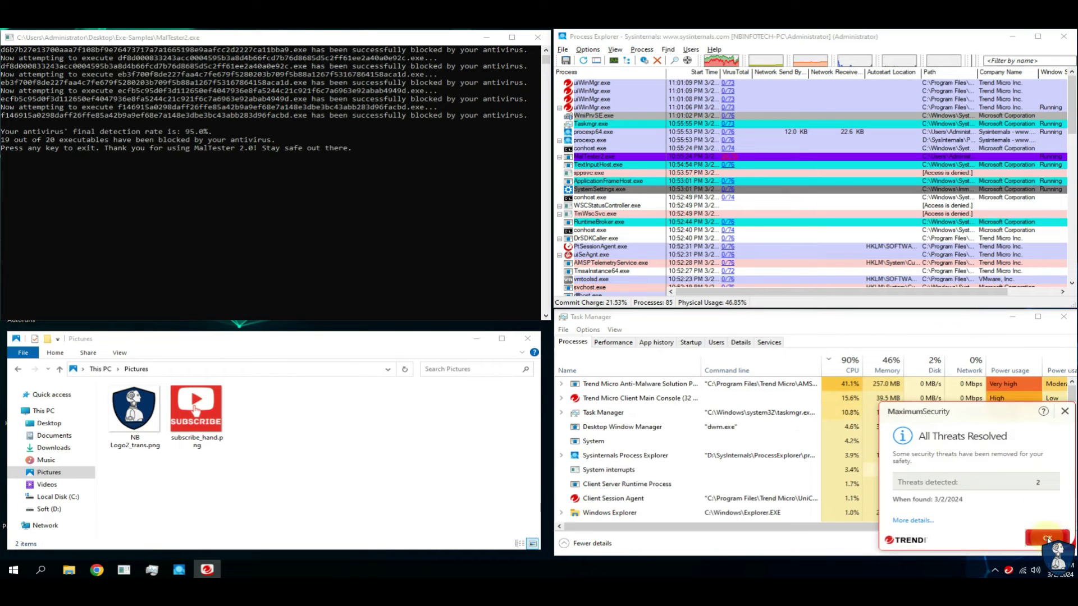
Dismiss the All Threats Resolved alert and open Desktop's Exe-Samples with the Name column auto-fitted.
left_click(1047, 538)
left_click(50, 423)
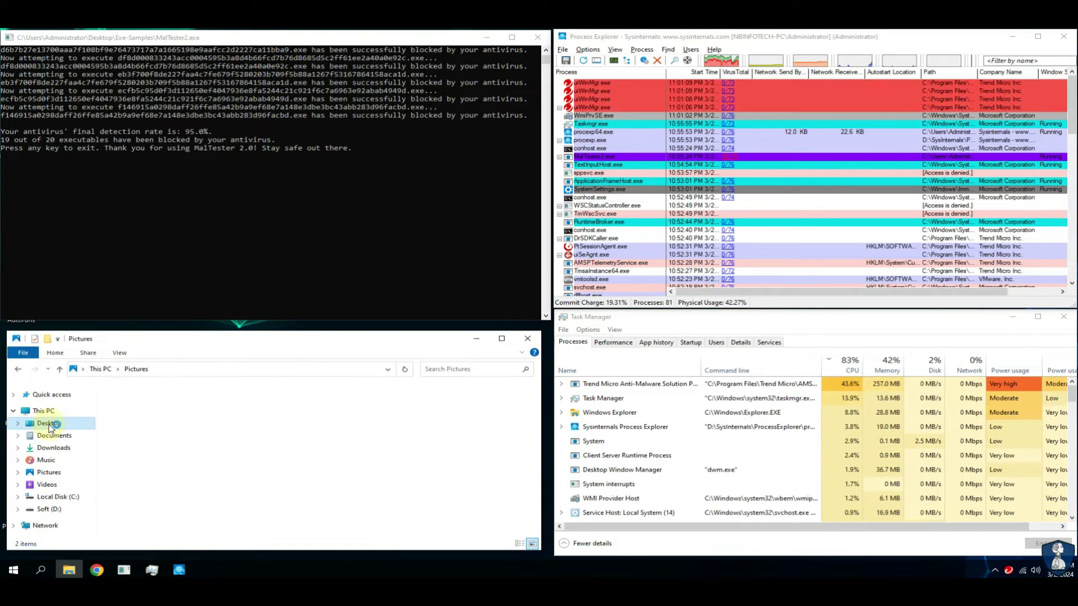
left_click(119, 401)
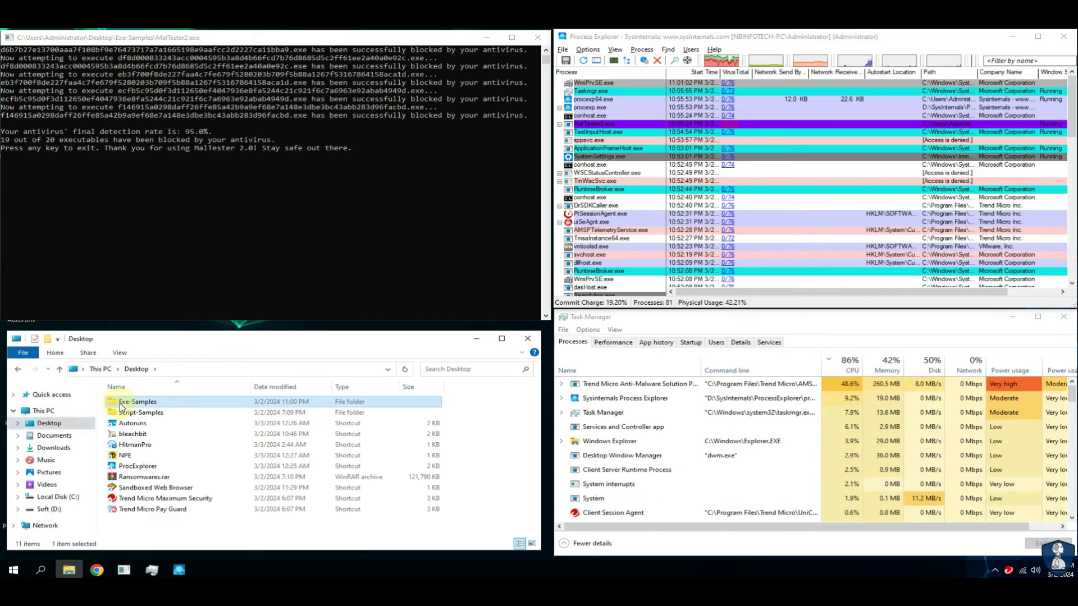
key("Return")
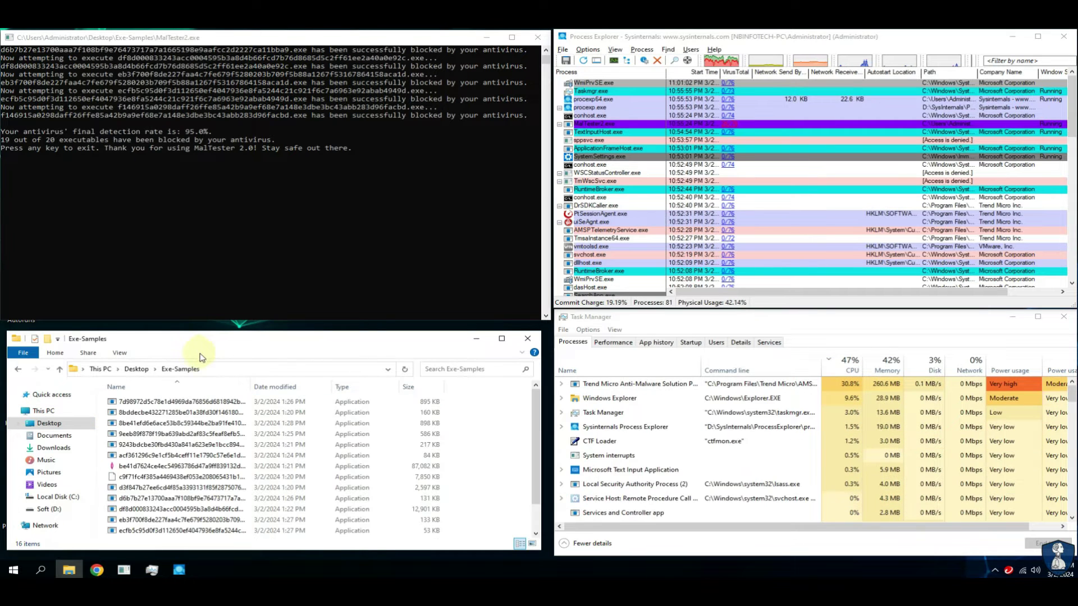
double_click(257, 391)
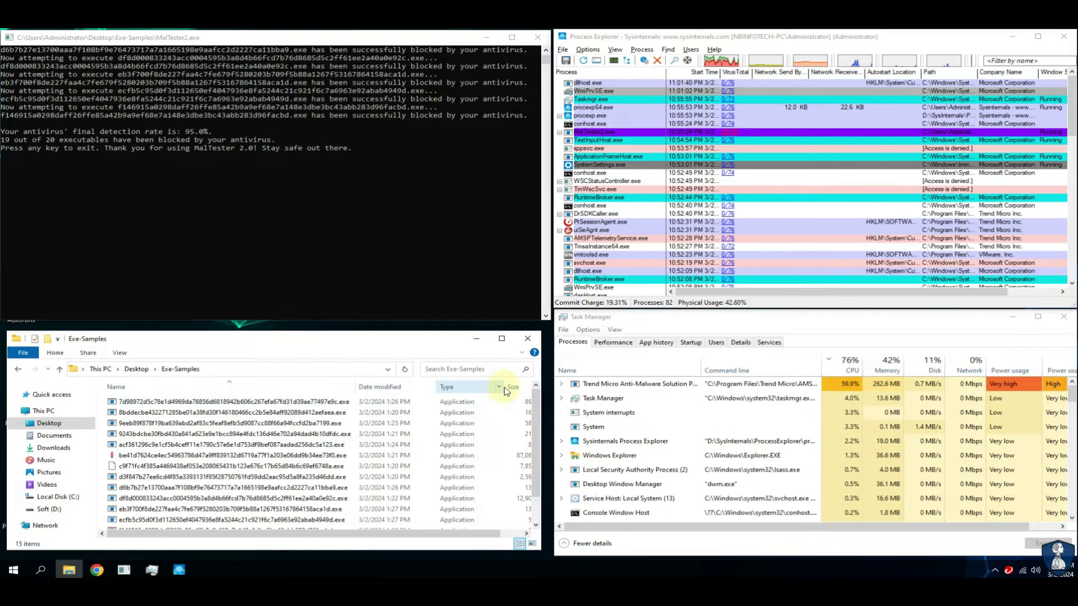
Highlight the 95.0% detection rate, exit MalTester, dismiss the alert, and select MalTester2.exe.
left_click_drag(504, 387, 426, 387)
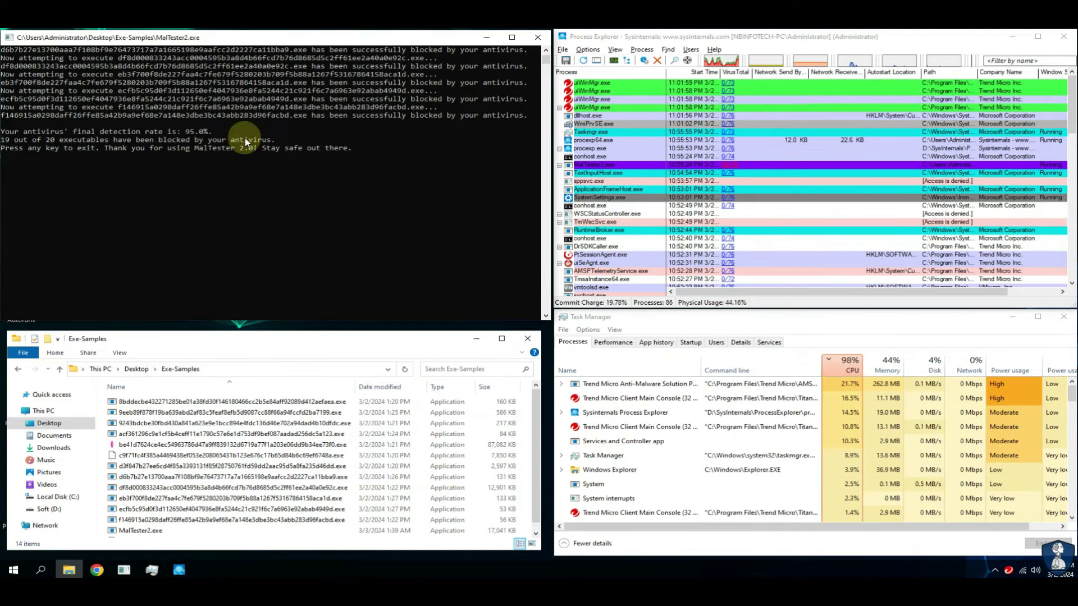
left_click_drag(49, 133, 207, 134)
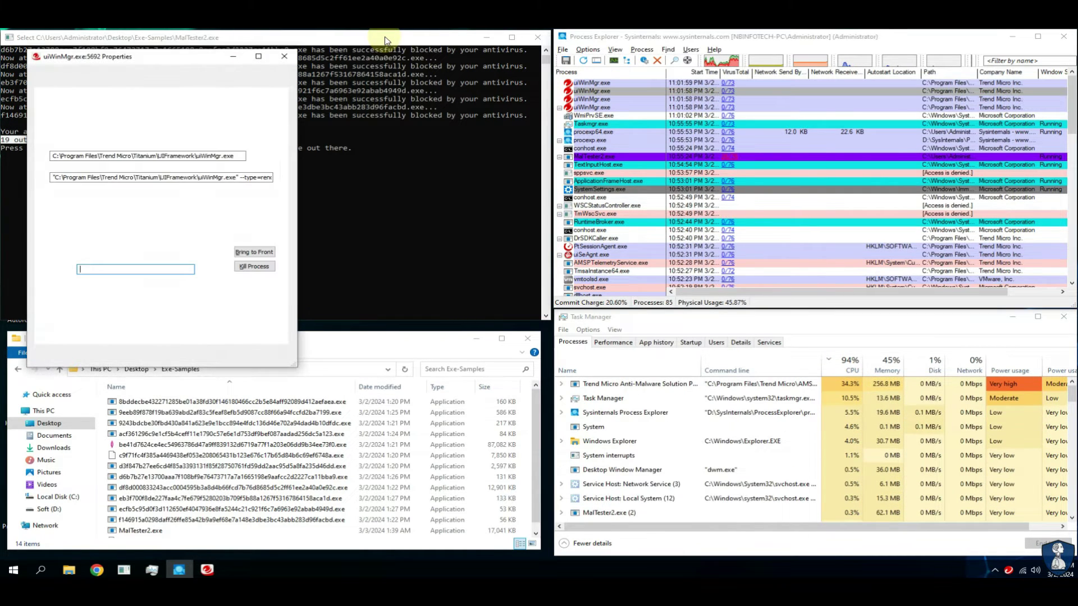
left_click(344, 44)
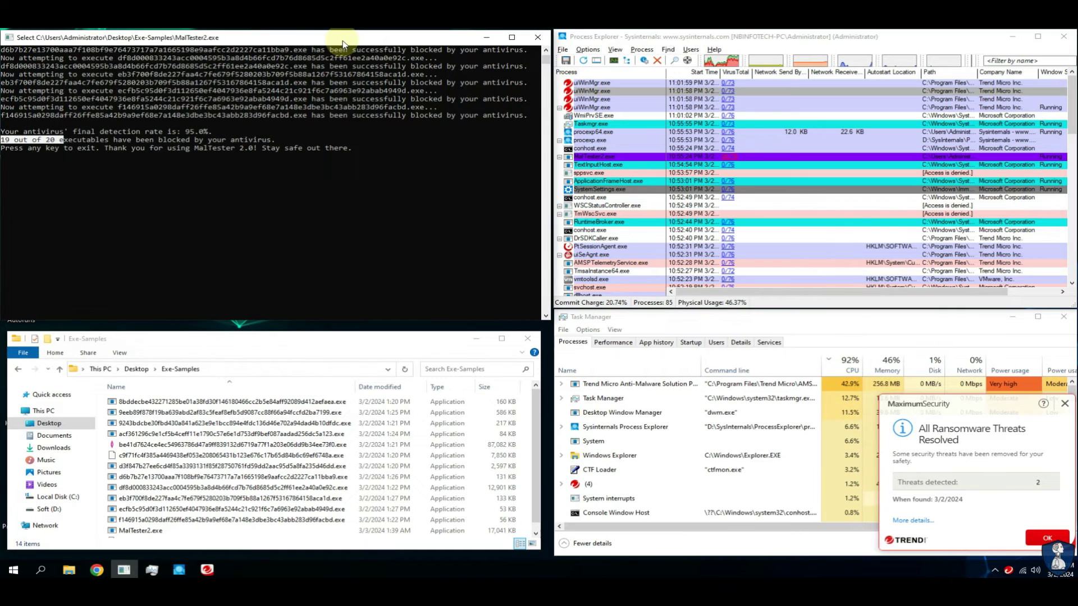
key("Return")
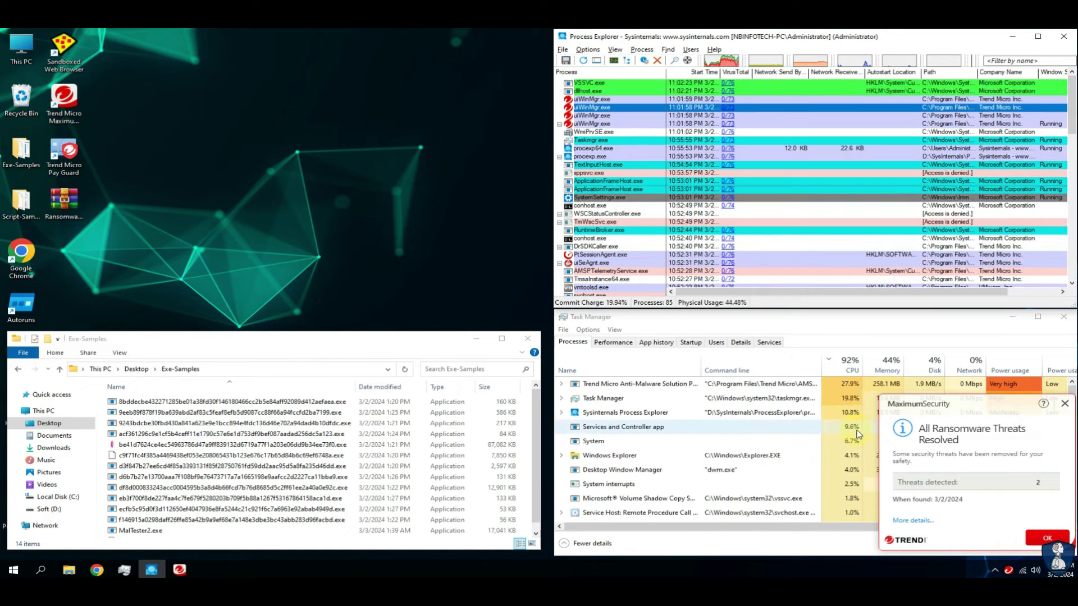
left_click(1047, 538)
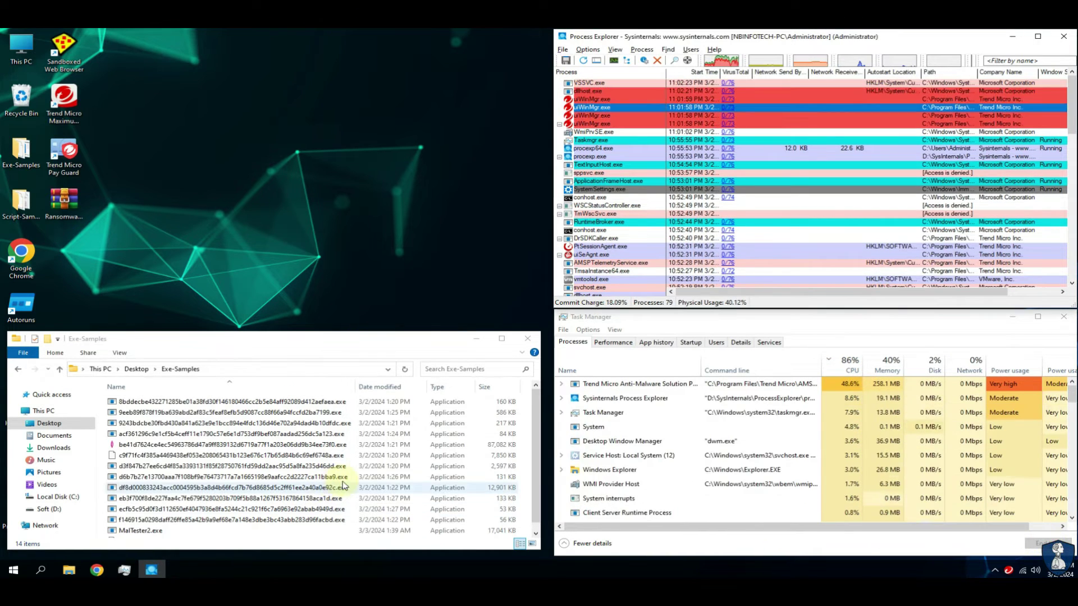
left_click(537, 534)
left_click(139, 522)
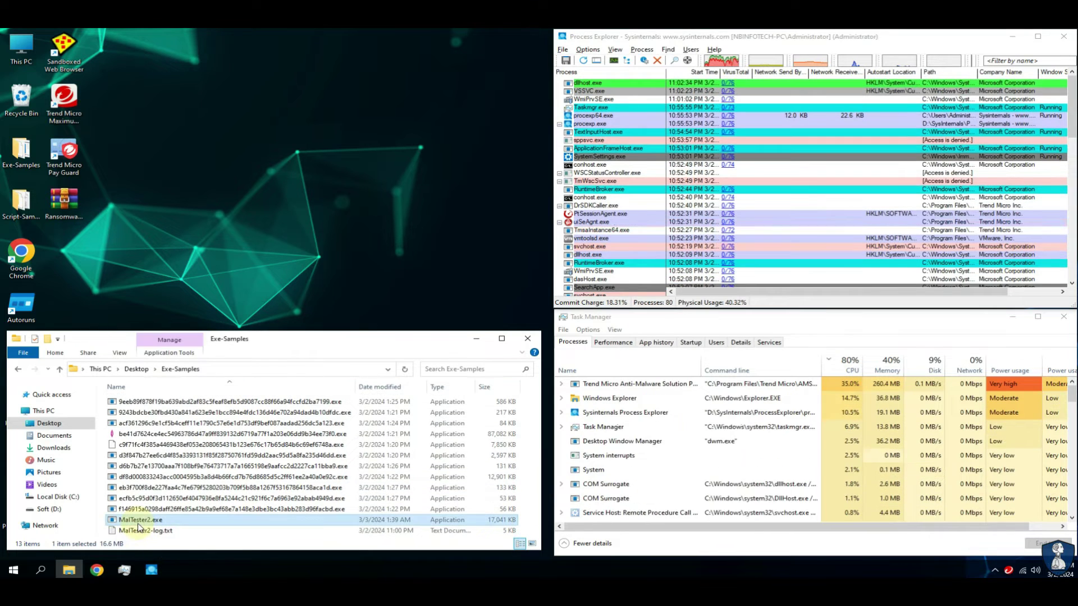
Delete MalTester2.exe, dismiss the removal alerts, and scan the remaining sample with Trend Micro.
key("Delete")
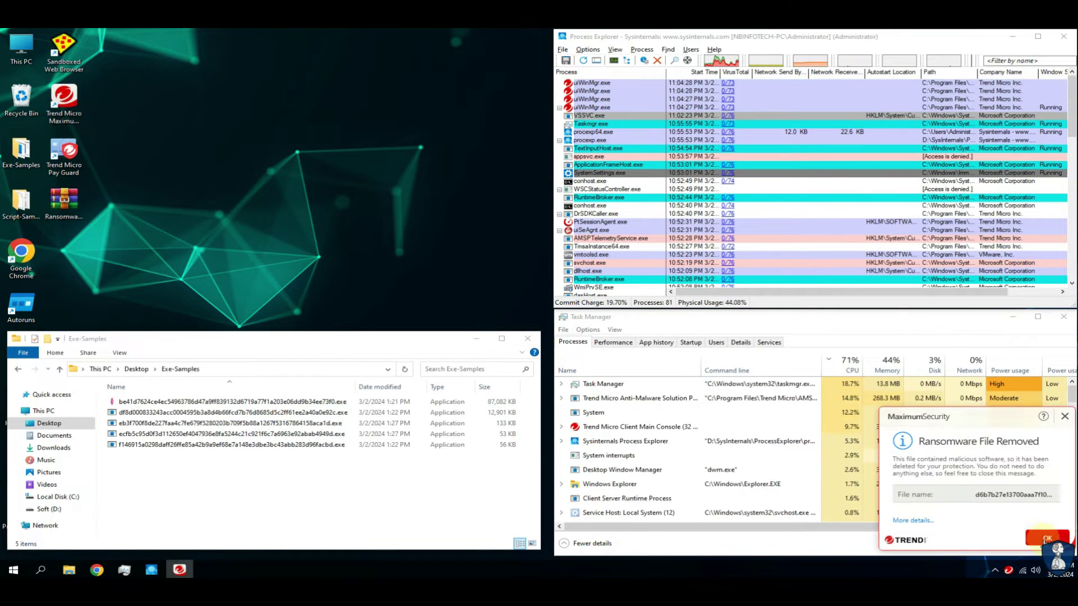
left_click(1047, 538)
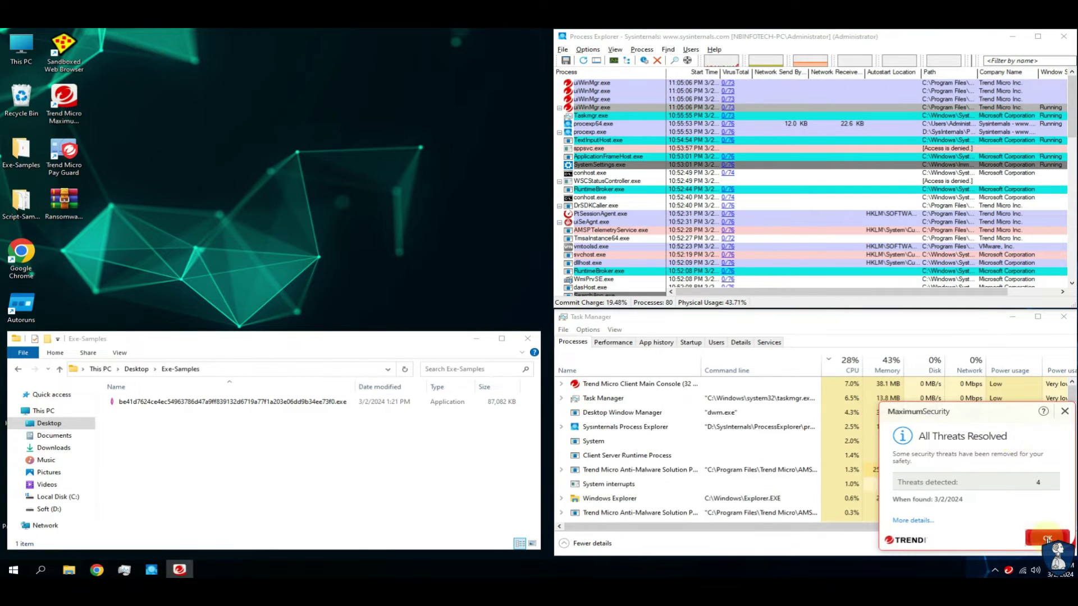
left_click(1047, 537)
right_click(120, 402)
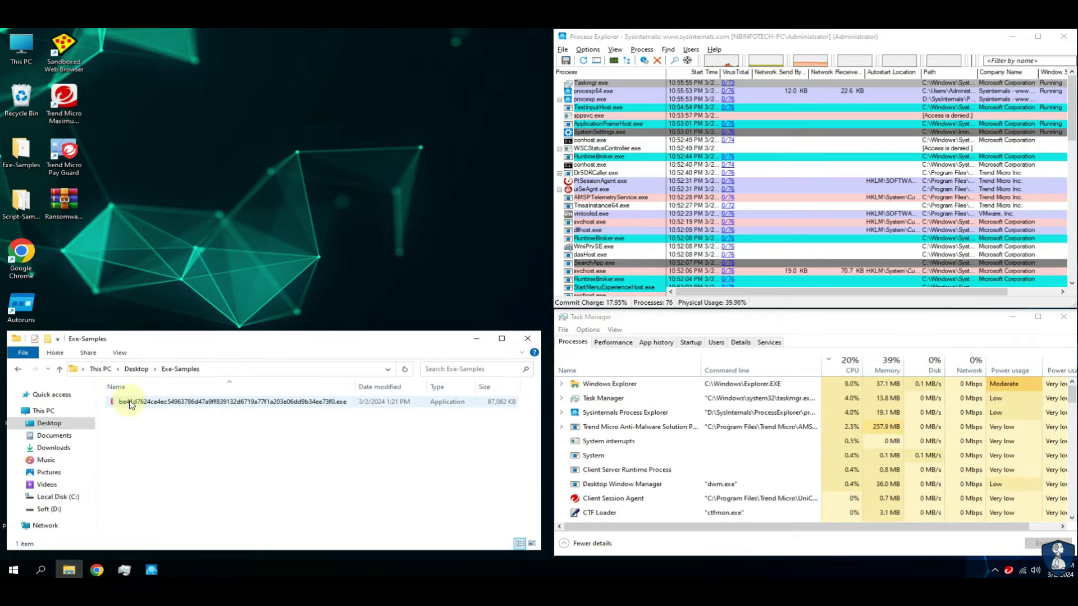
left_click(170, 268)
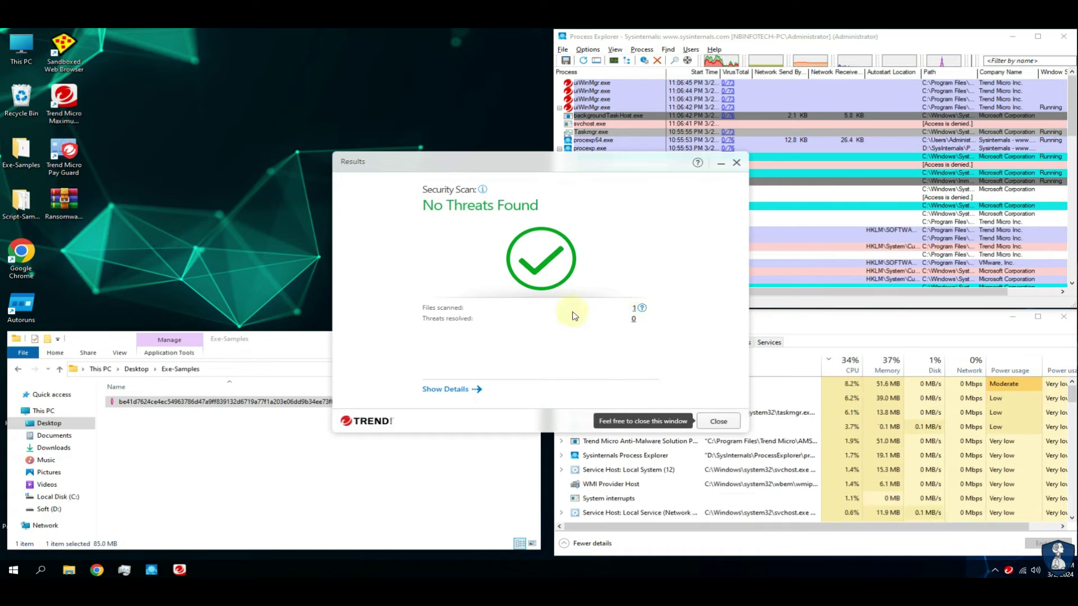
Close the scan results and disable virus and spyware protection by entering the program password.
mouse_move(644, 315)
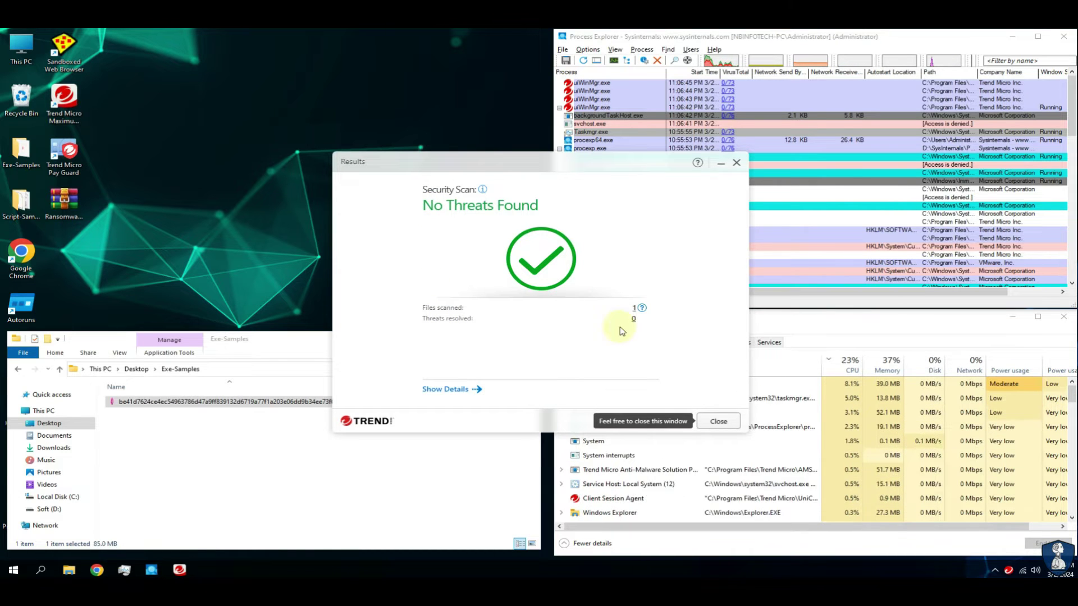
left_click(719, 422)
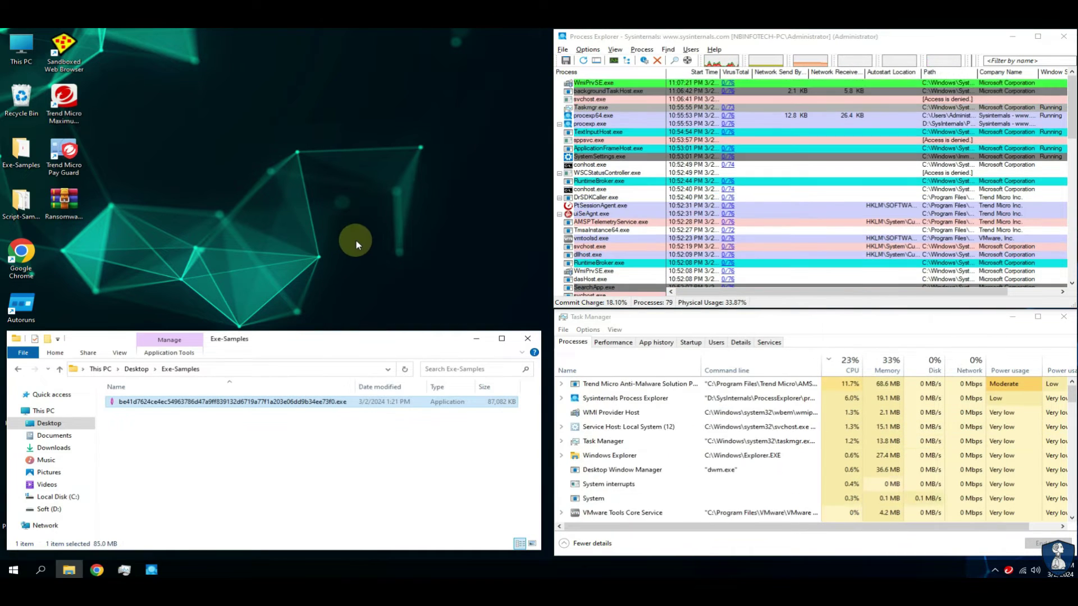
right_click(1008, 570)
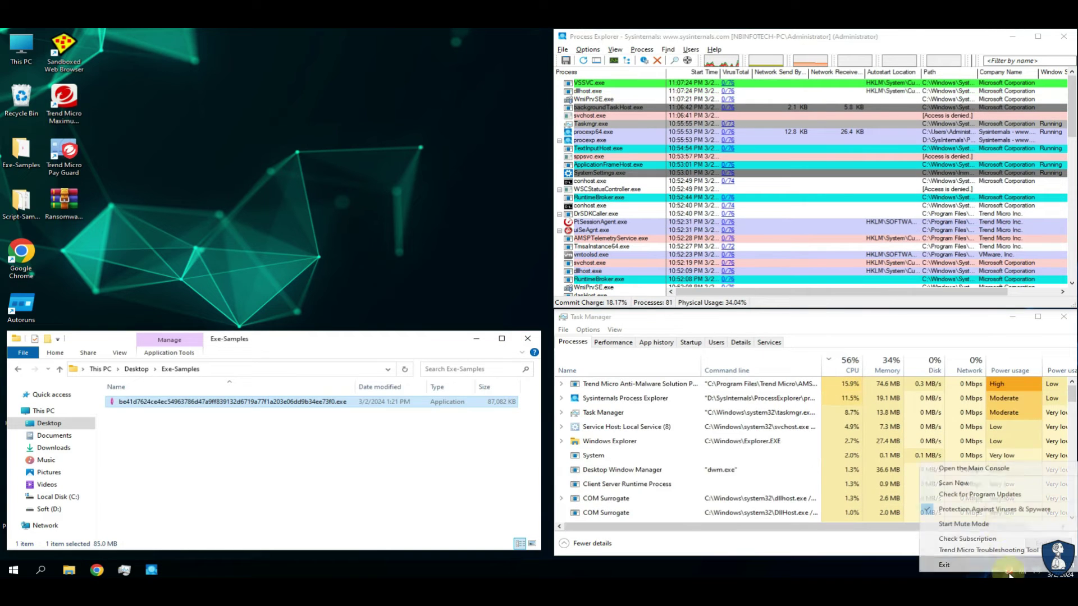
left_click(998, 514)
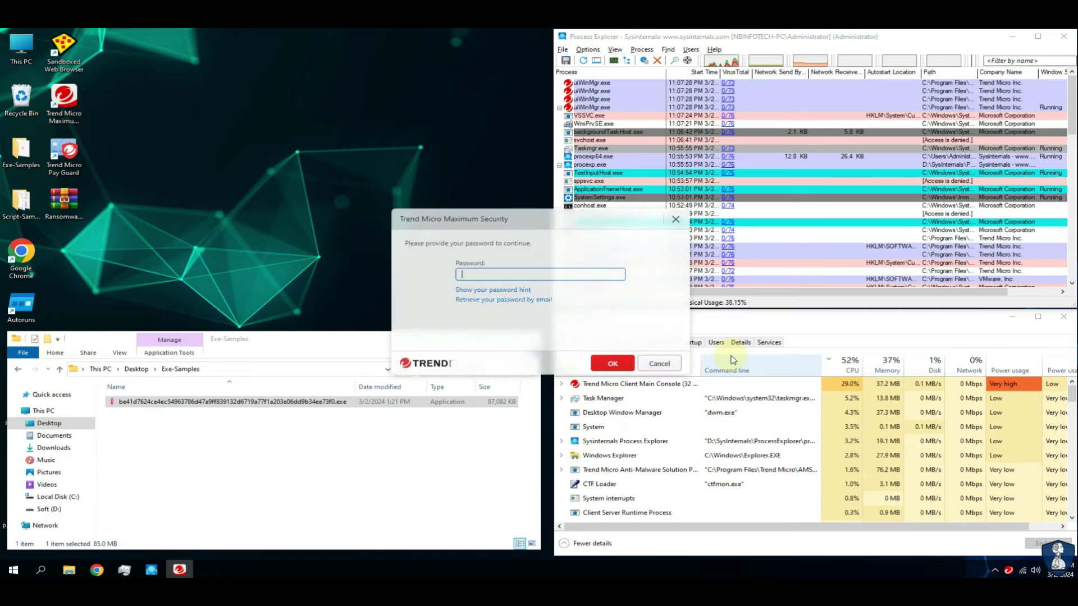
type("1234")
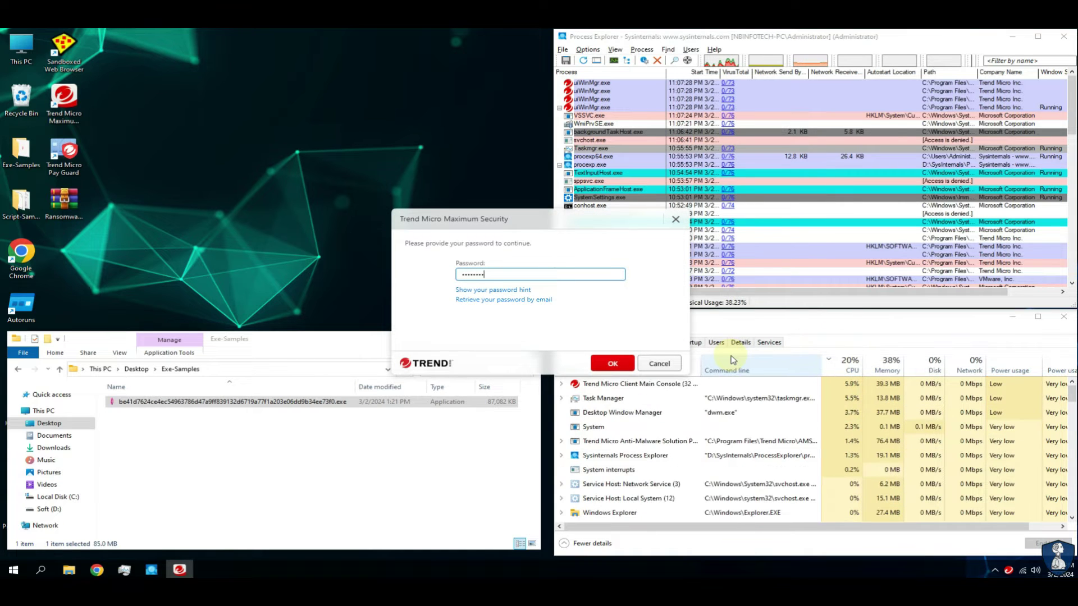
key("Return")
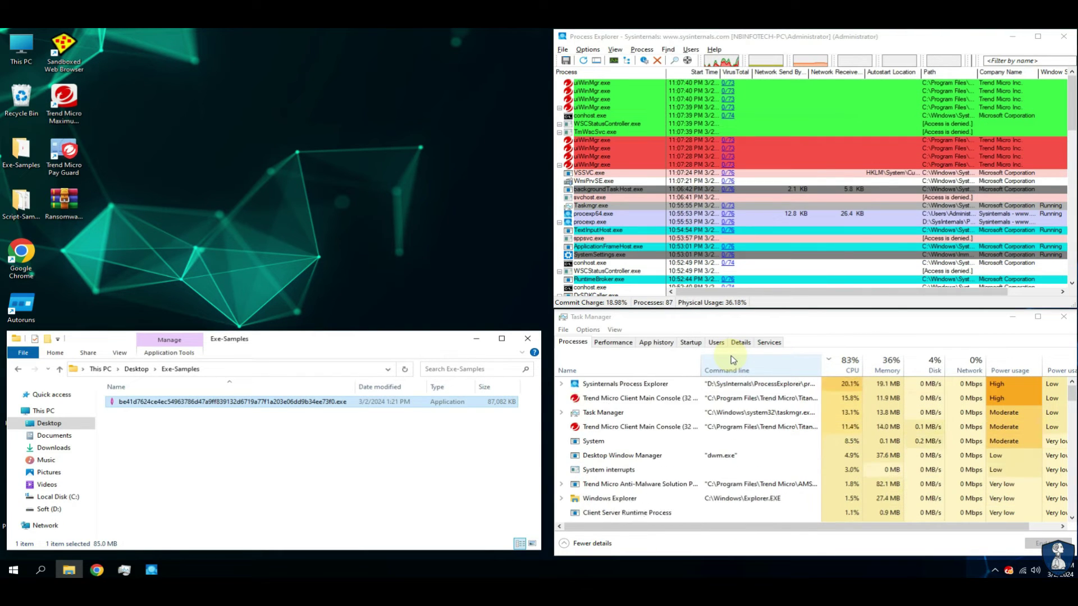
left_click(137, 369)
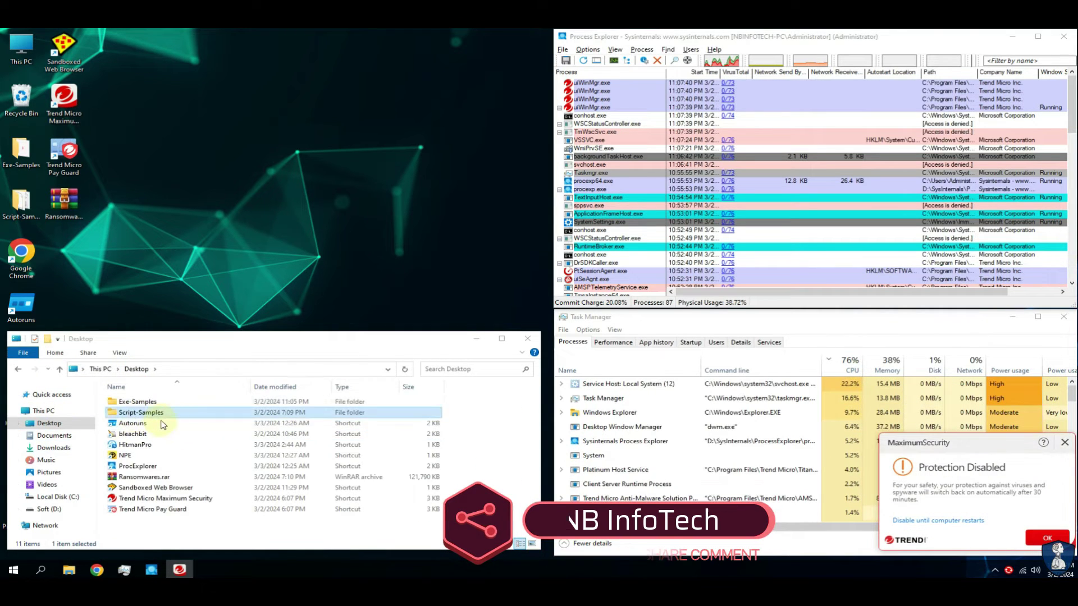
Open Script-Samples, widen the Name column, and dismiss the Protection Disabled alert.
double_click(157, 413)
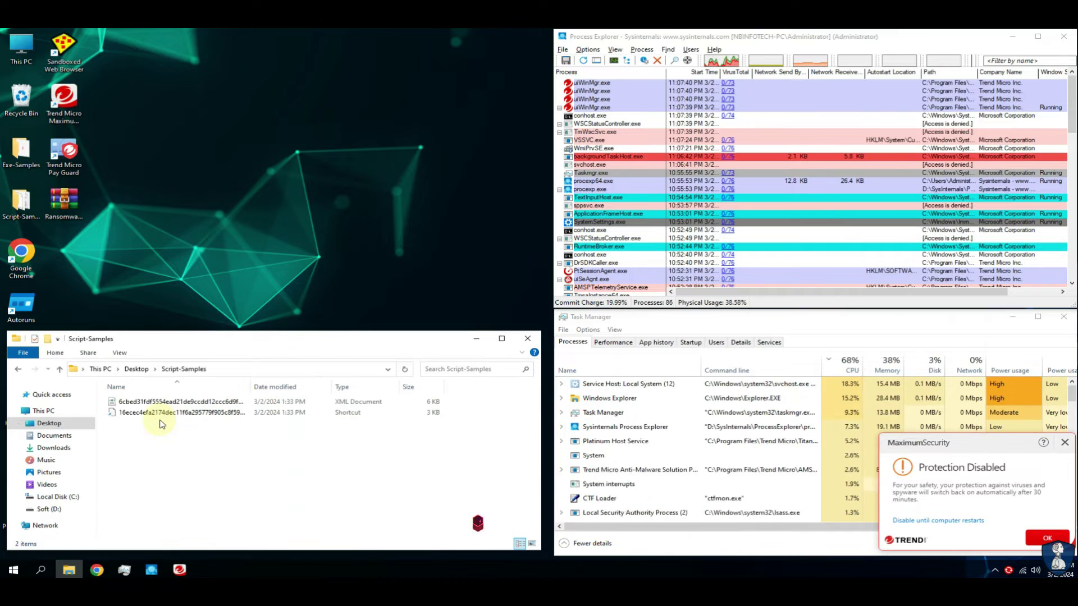
double_click(252, 383)
left_click(1042, 536)
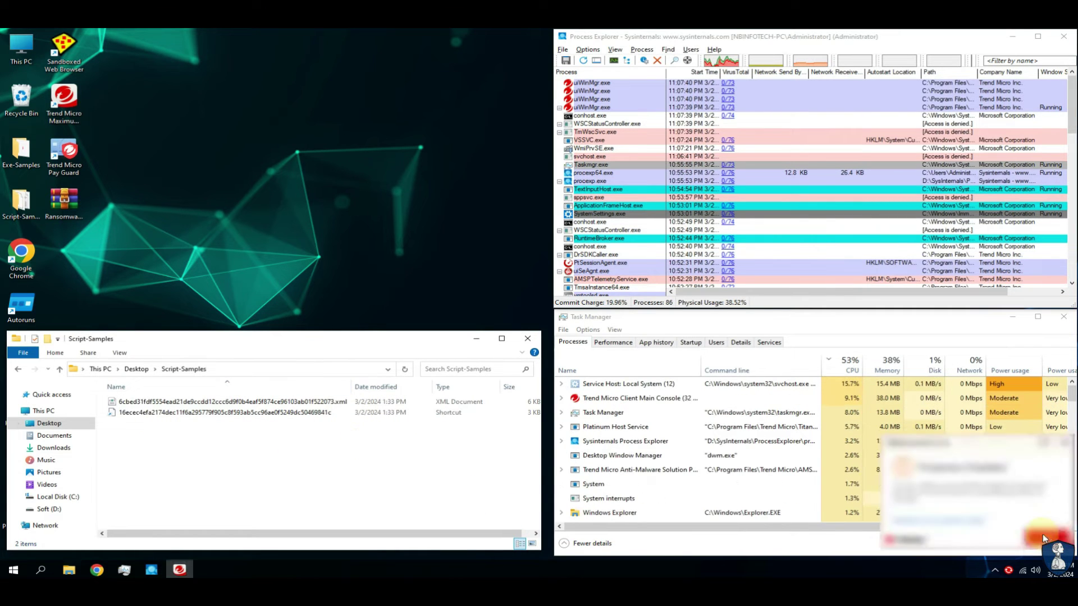
Re-enable Trend Micro's Protection Against Viruses & Spyware from the tray icon.
left_click(1008, 570)
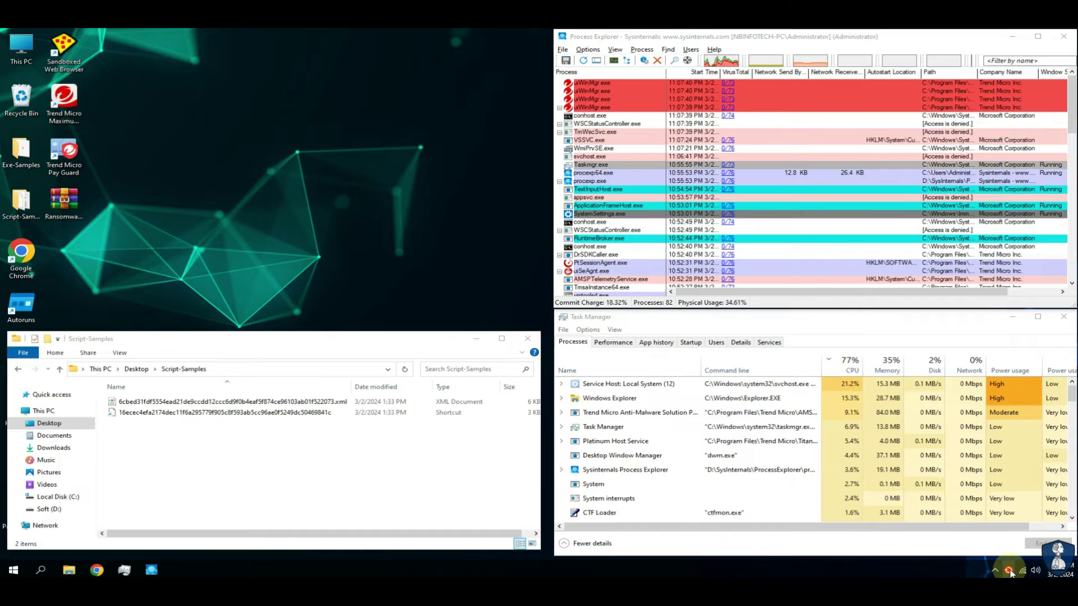
right_click(1008, 571)
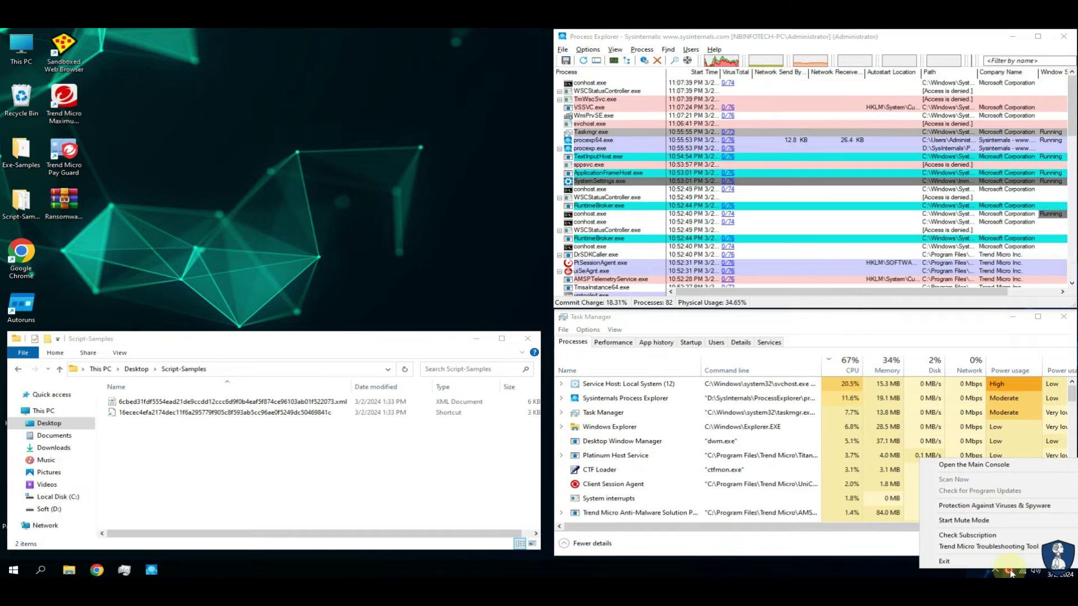
left_click(1000, 508)
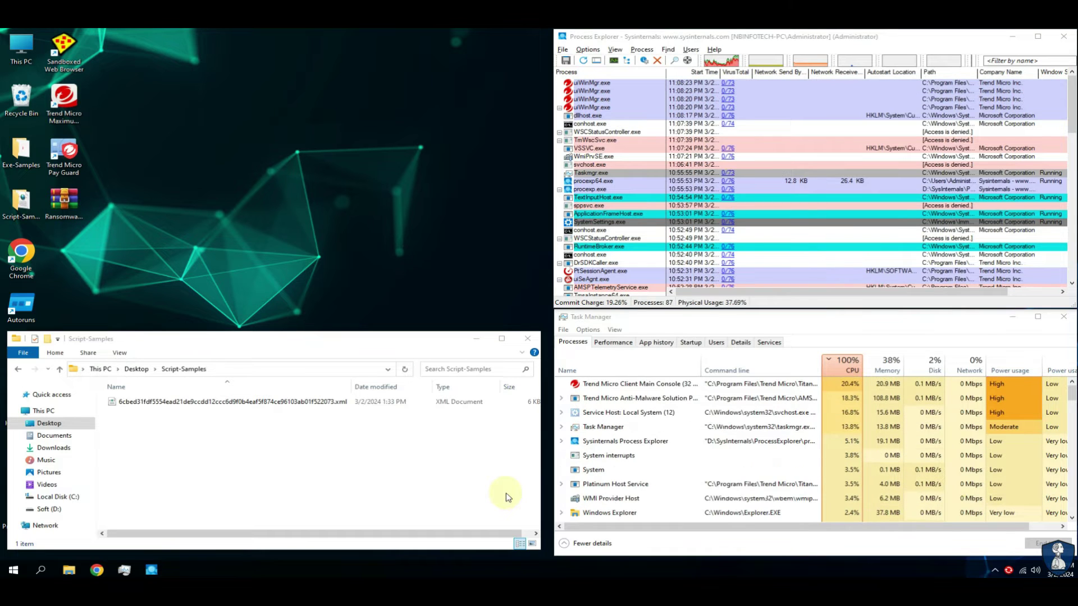
Try opening the XML sample with Office XML Handler, then dismiss the error and File Removed alert.
left_click(279, 405)
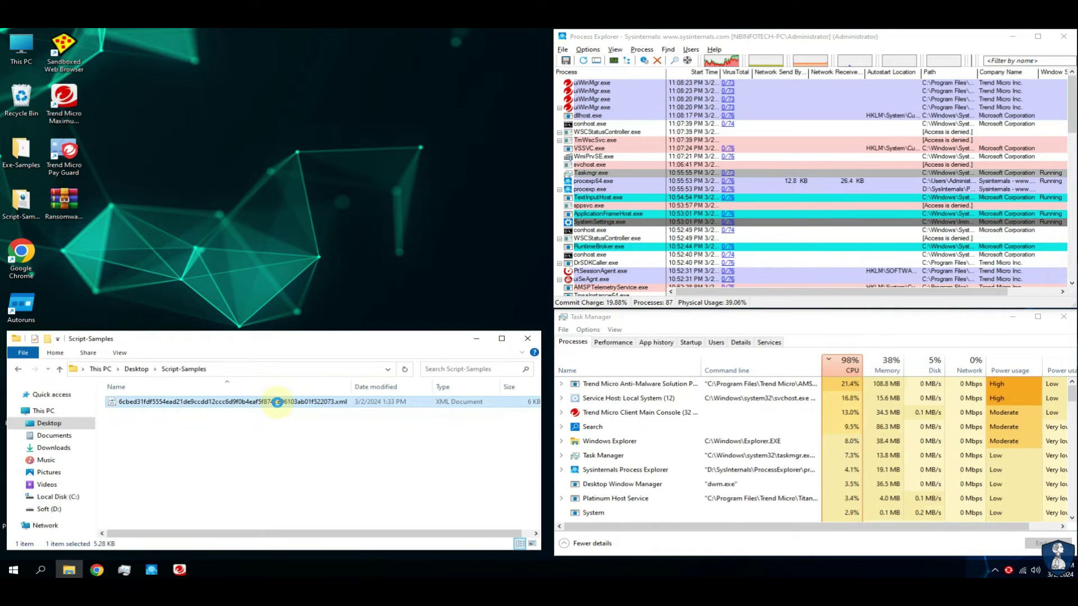
right_click(277, 402)
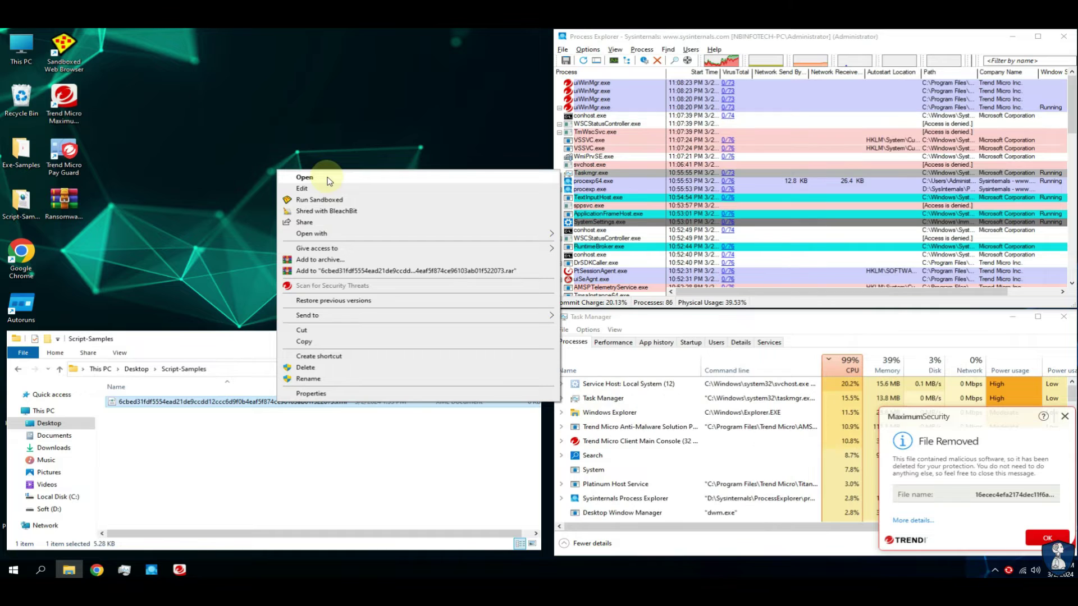
left_click(328, 178)
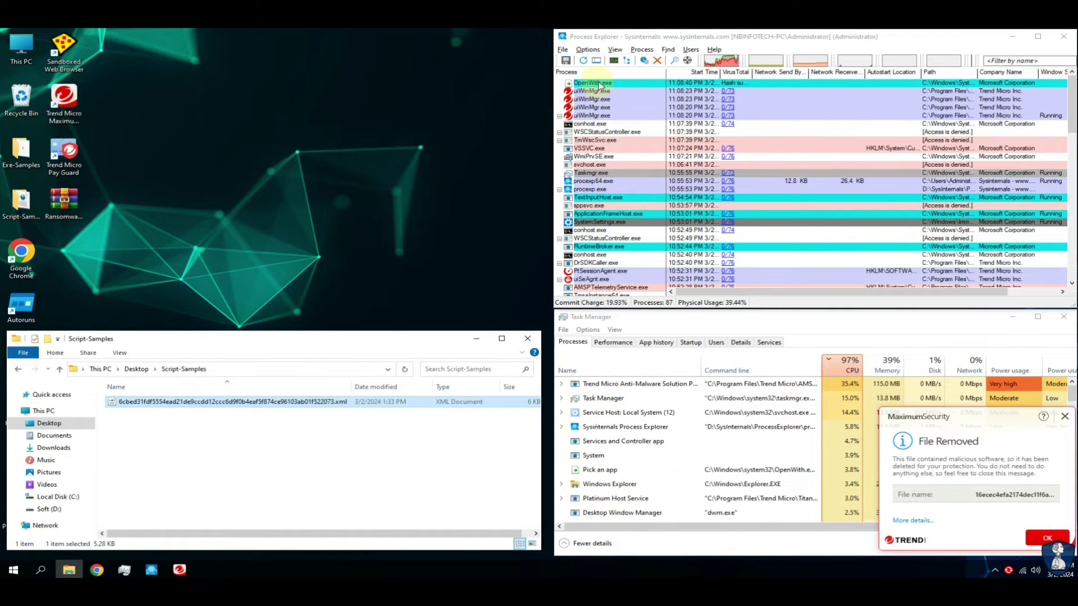
left_click(582, 84)
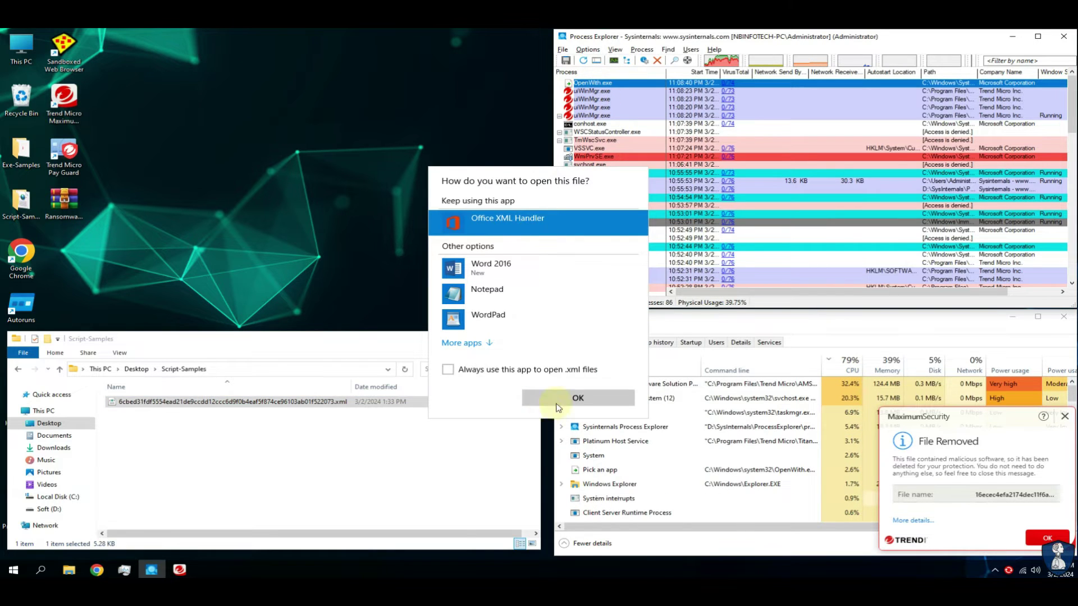
left_click(558, 406)
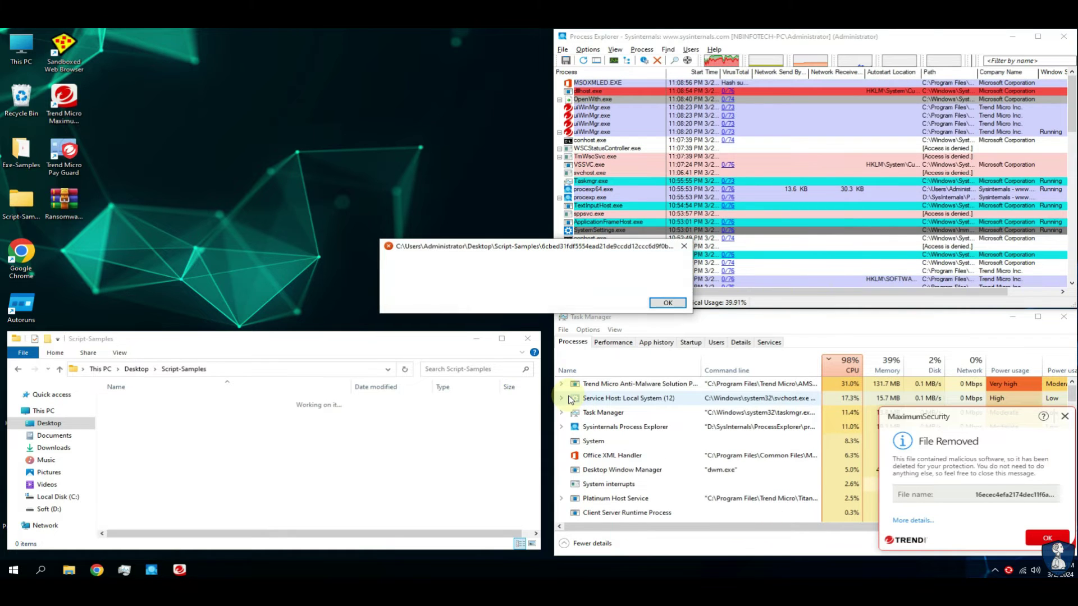
left_click(659, 304)
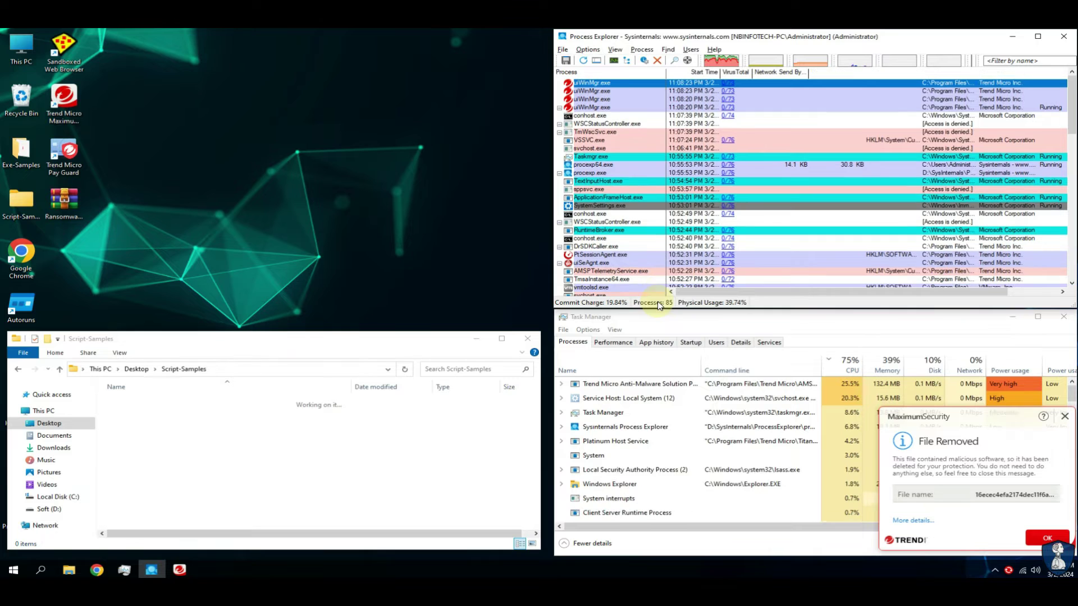
left_click(1038, 539)
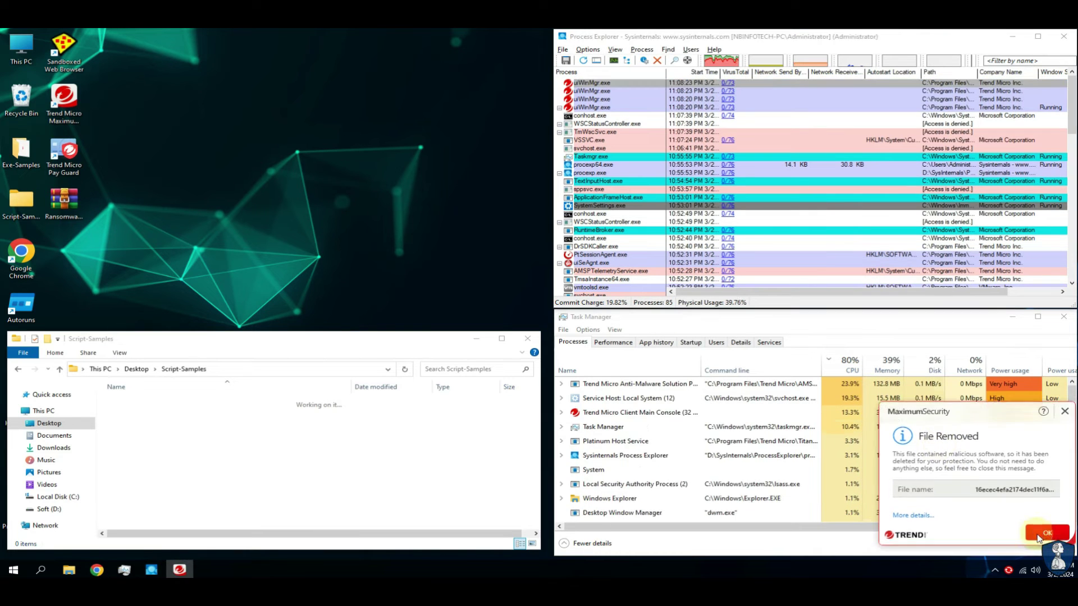
Go up to the Desktop and open the Exe-Samples folder.
left_click(441, 506)
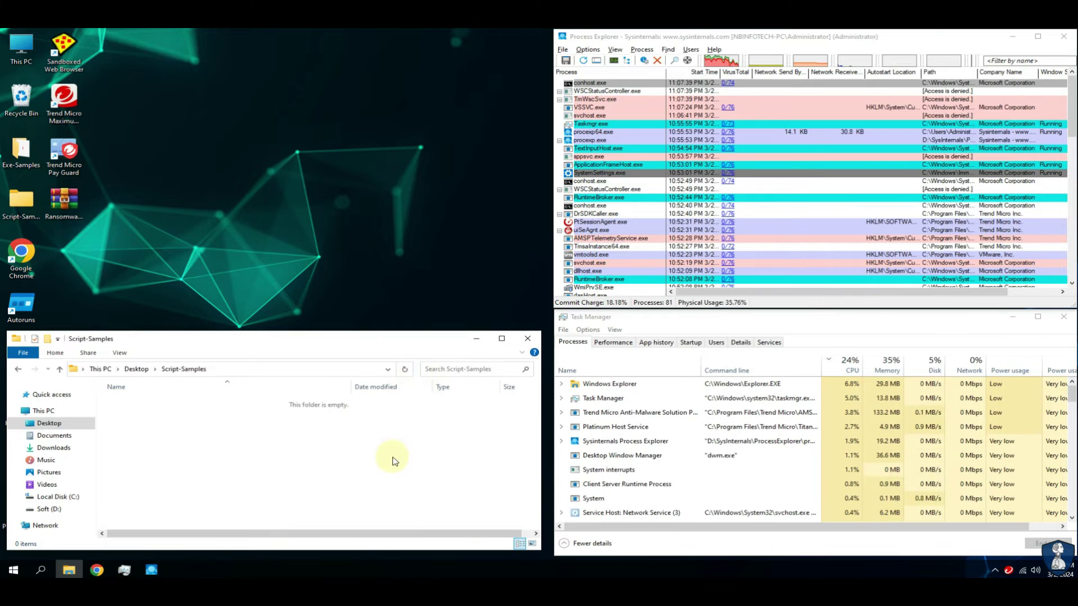
left_click(137, 368)
left_click(141, 402)
double_click(141, 401)
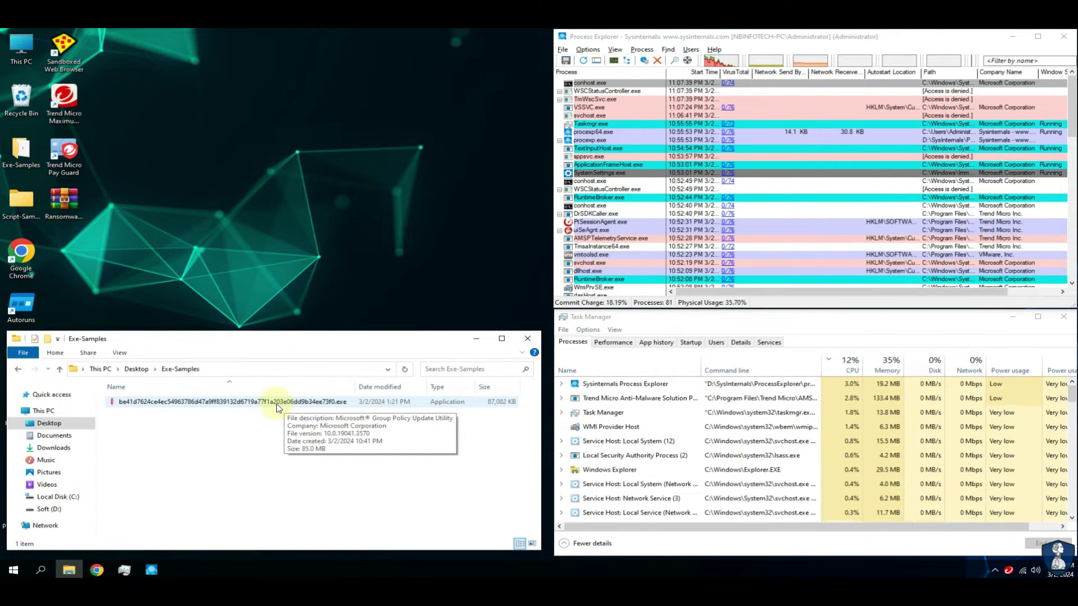
Close the Exe-Samples window and launch Autoruns from the desktop.
left_click(527, 347)
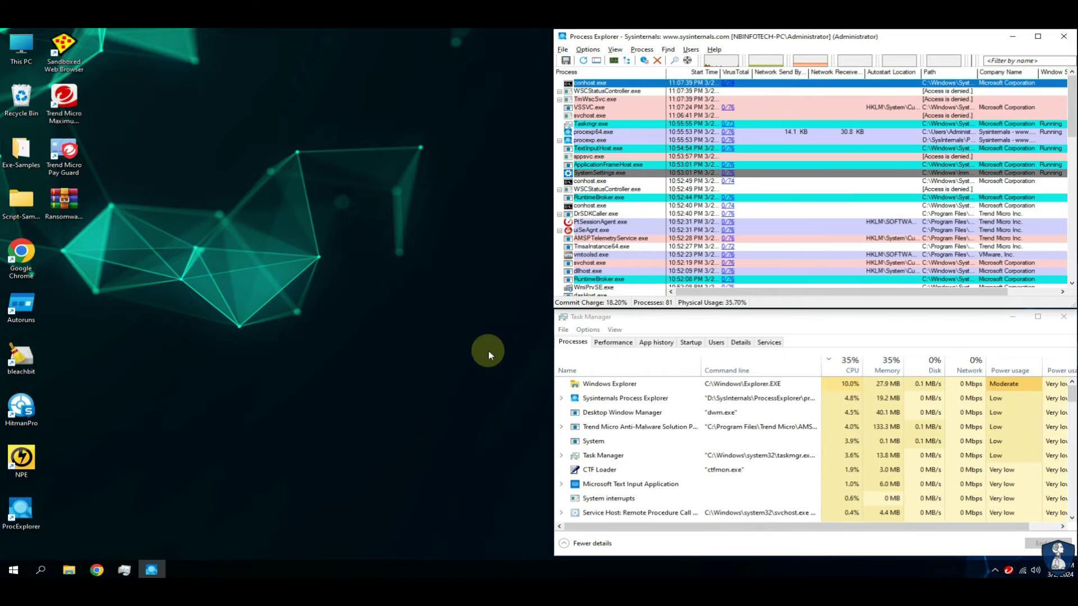
double_click(22, 308)
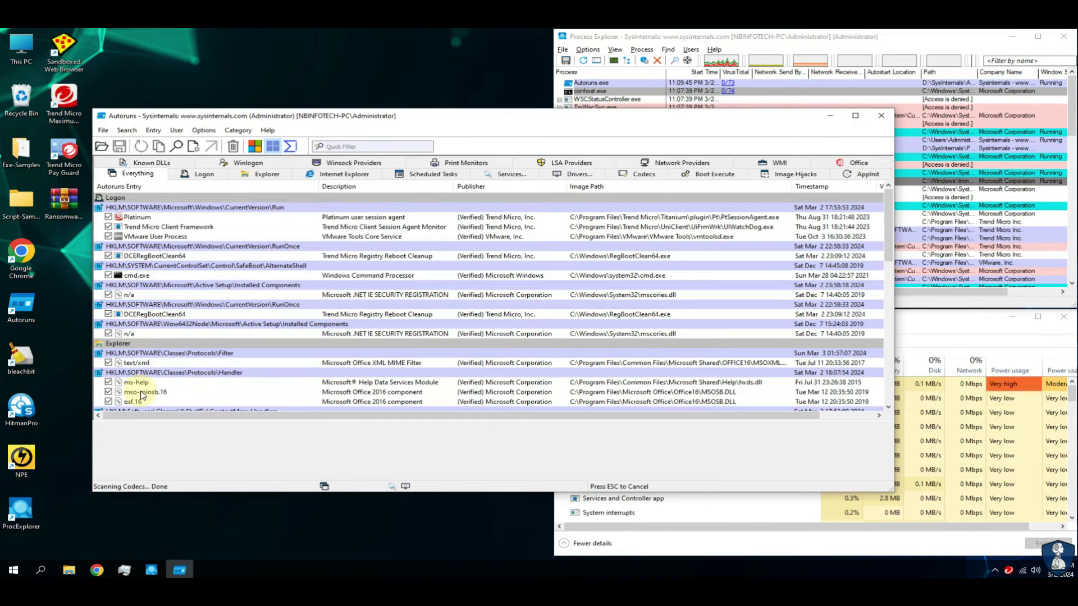
left_click(887, 407)
left_click(887, 406)
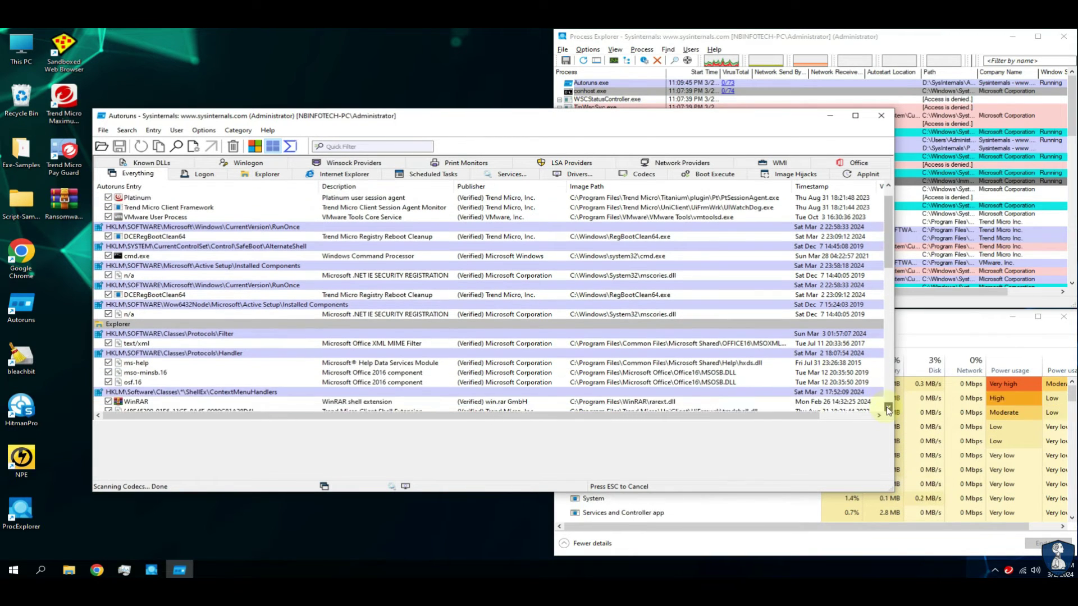
left_click(888, 407)
left_click(888, 407)
left_click(887, 407)
Select the text/xml entry and scroll the Everything list down to the Office Excel add-ins.
left_click(369, 315)
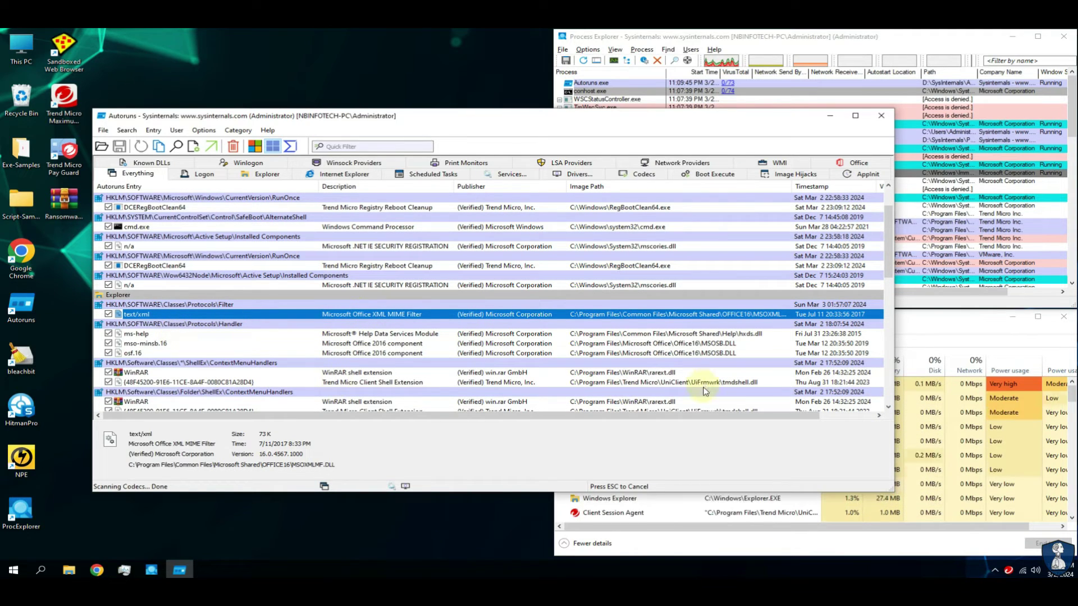
left_click(887, 408)
left_click(887, 408)
left_click(887, 408)
left_click(887, 408)
left_click(887, 408)
left_click(887, 408)
left_click(887, 408)
left_click(887, 408)
left_click(888, 408)
left_click(887, 408)
left_click(888, 408)
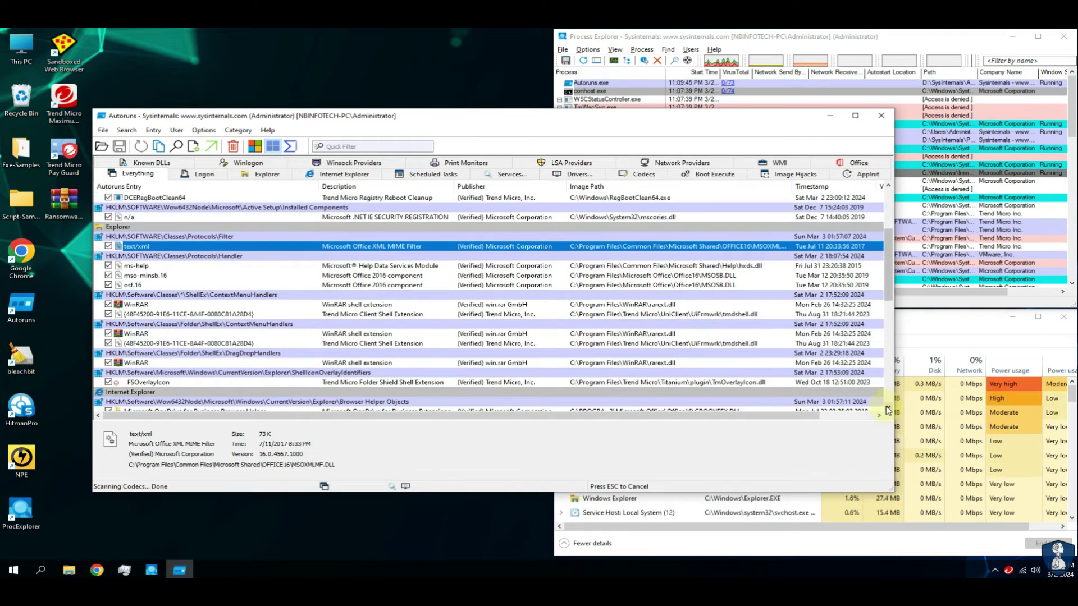
left_click(887, 408)
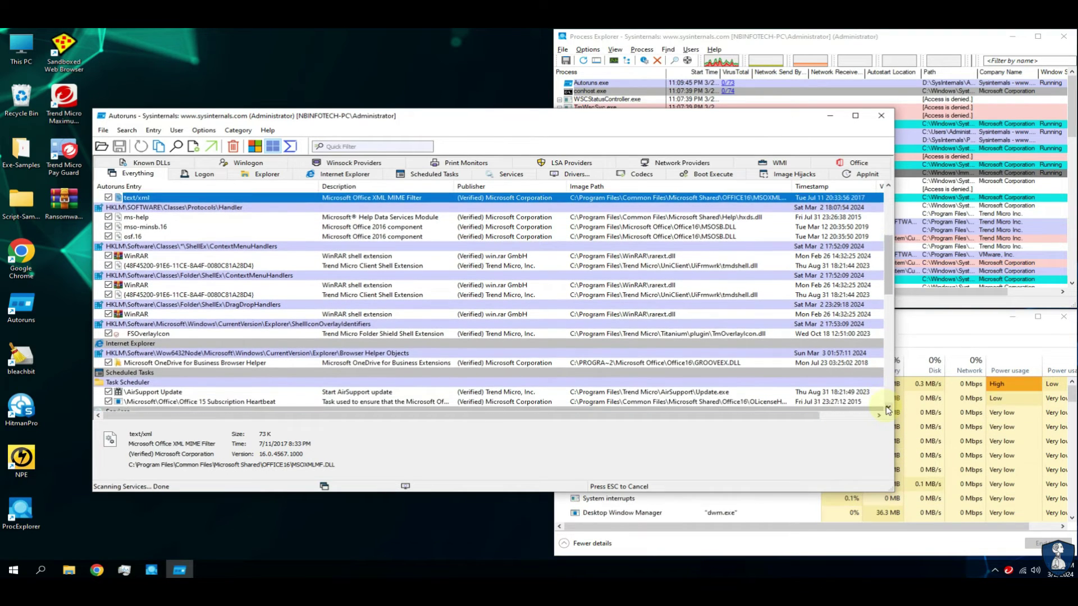
left_click(887, 408)
left_click(887, 408)
left_click(888, 408)
left_click(887, 408)
left_click(888, 408)
left_click(887, 408)
left_click(887, 408)
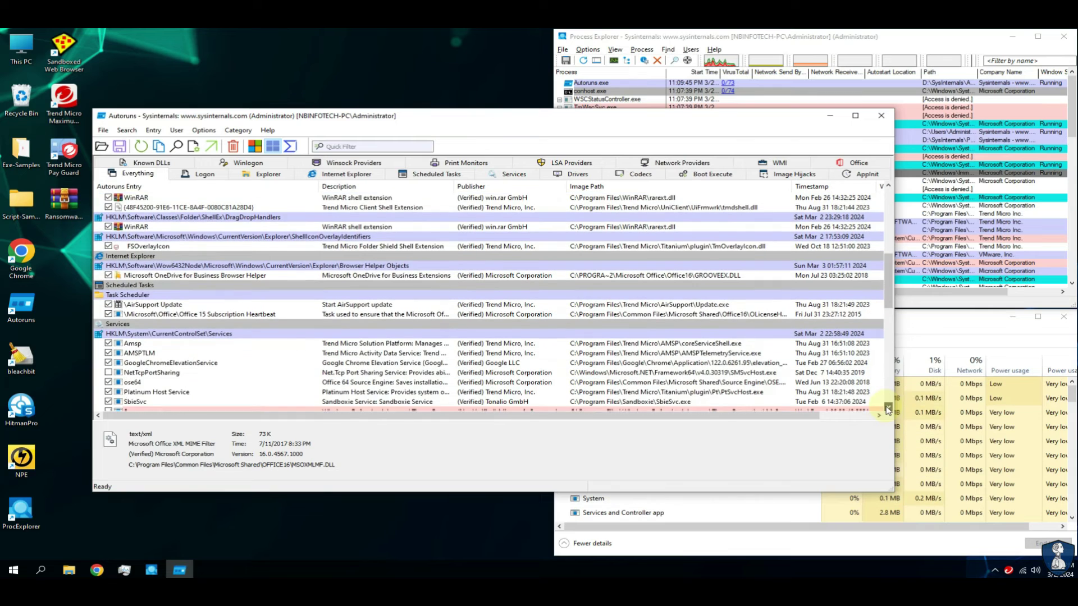
left_click(887, 408)
left_click(887, 408)
left_click(887, 408)
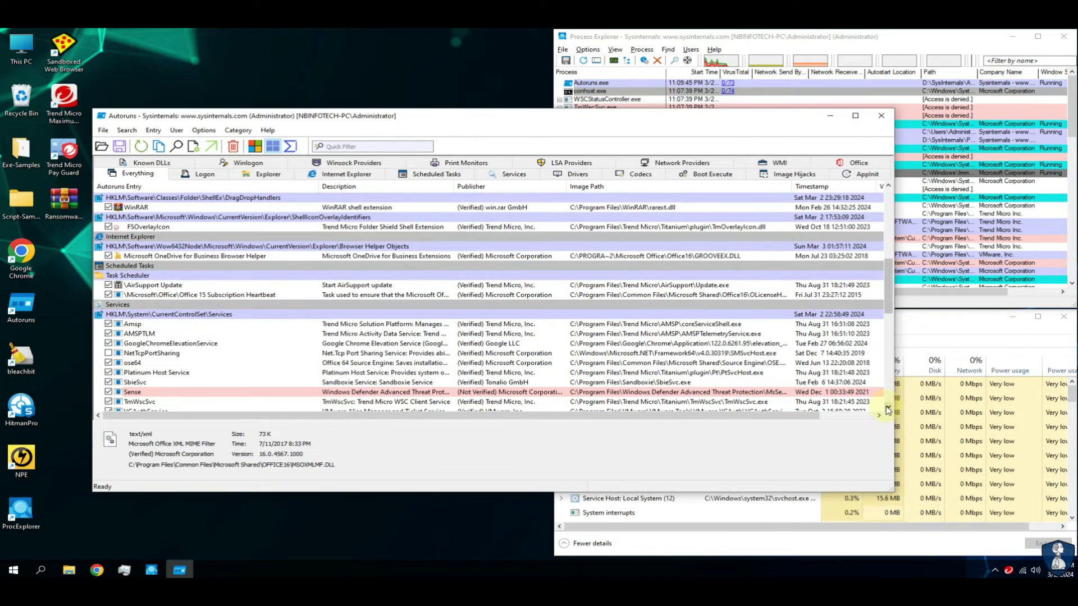
left_click(887, 408)
left_click(888, 408)
left_click(888, 408)
left_click(887, 408)
left_click(887, 408)
left_click(888, 408)
left_click(888, 408)
left_click(887, 408)
left_click(887, 408)
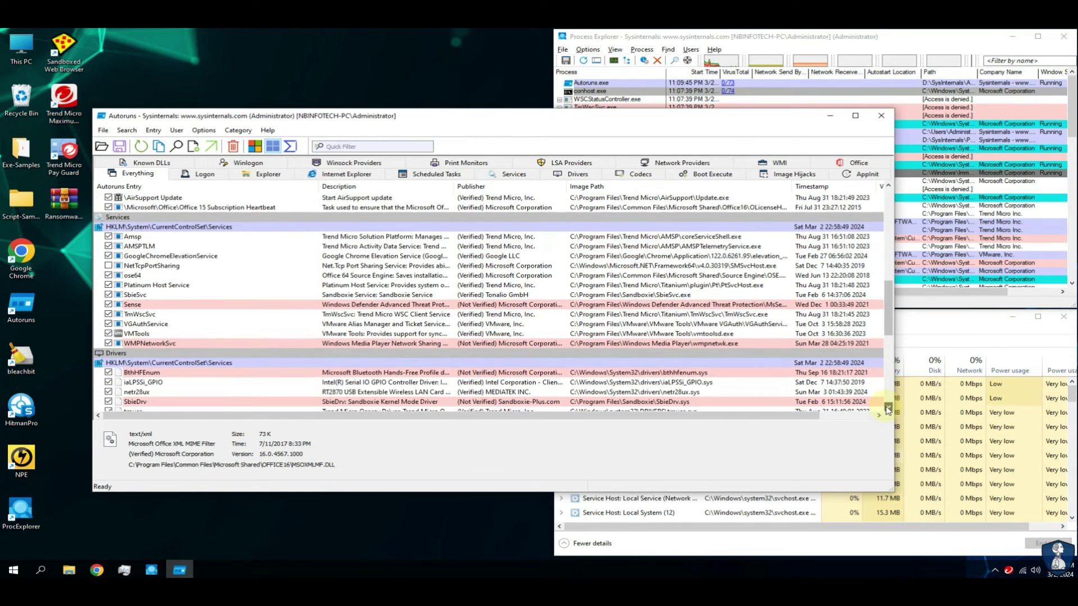
left_click(887, 408)
left_click(887, 408)
left_click(888, 408)
left_click(887, 408)
left_click(887, 408)
left_click(887, 408)
left_click(887, 408)
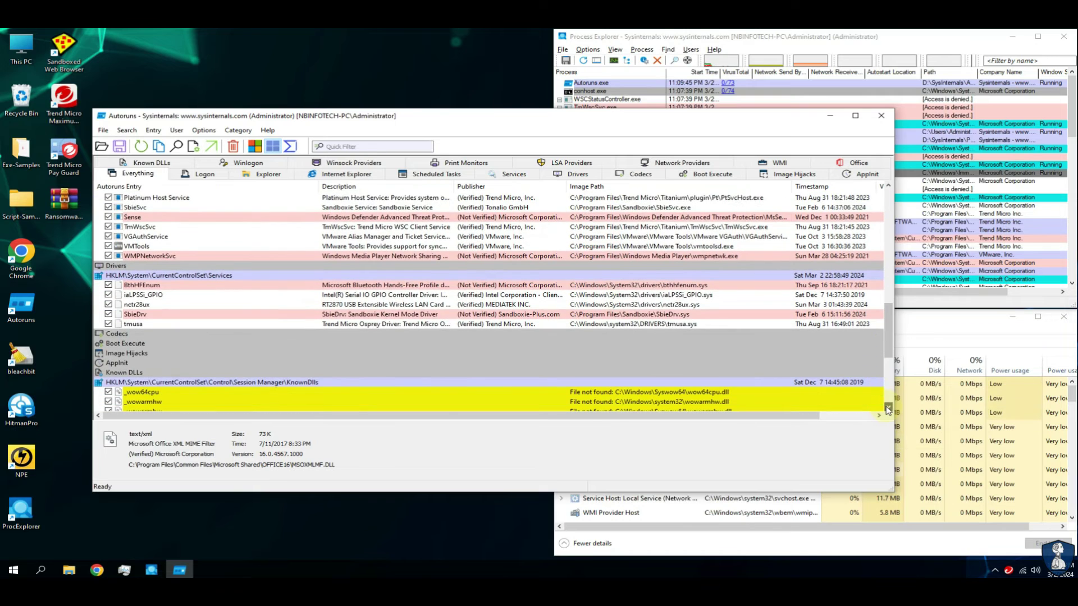
left_click(887, 407)
left_click(887, 408)
left_click(887, 408)
left_click(887, 408)
left_click(887, 408)
left_click(887, 408)
left_click(887, 408)
left_click(887, 408)
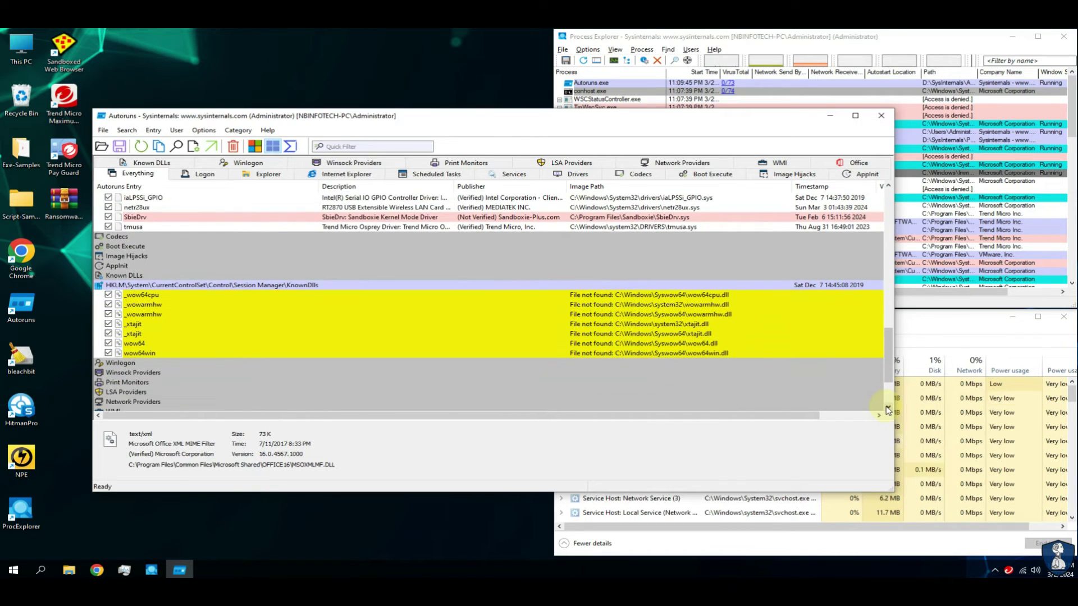
left_click(887, 408)
left_click(887, 408)
left_click(887, 408)
left_click(887, 408)
left_click(887, 408)
left_click(888, 408)
left_click(887, 408)
left_click(888, 408)
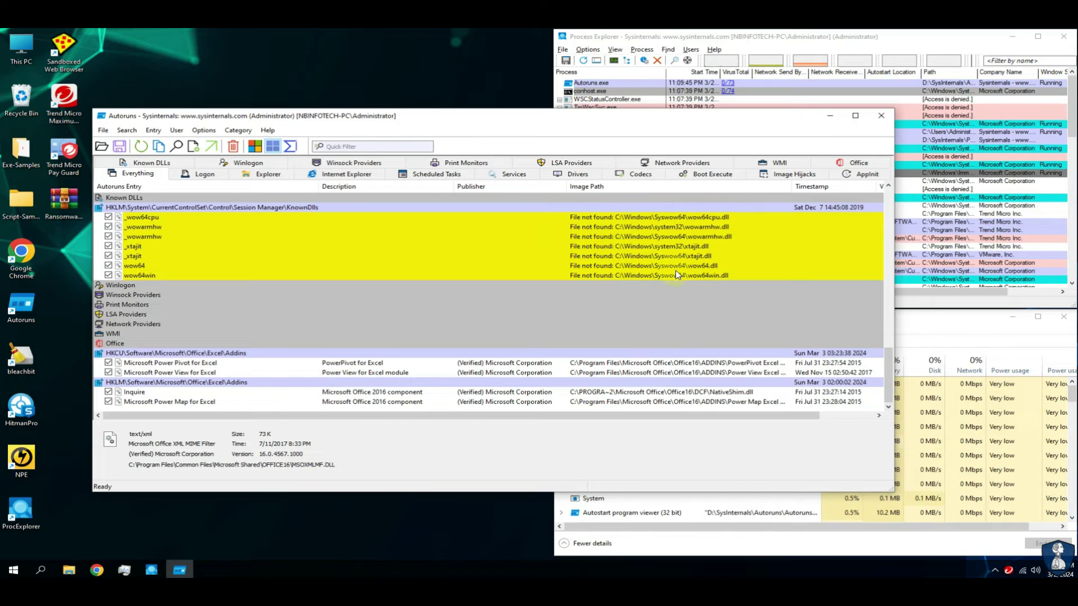
Close Autoruns, sort Process Explorer by VirusTotal and Start Time, and check Task Manager's Startup tab.
left_click(881, 117)
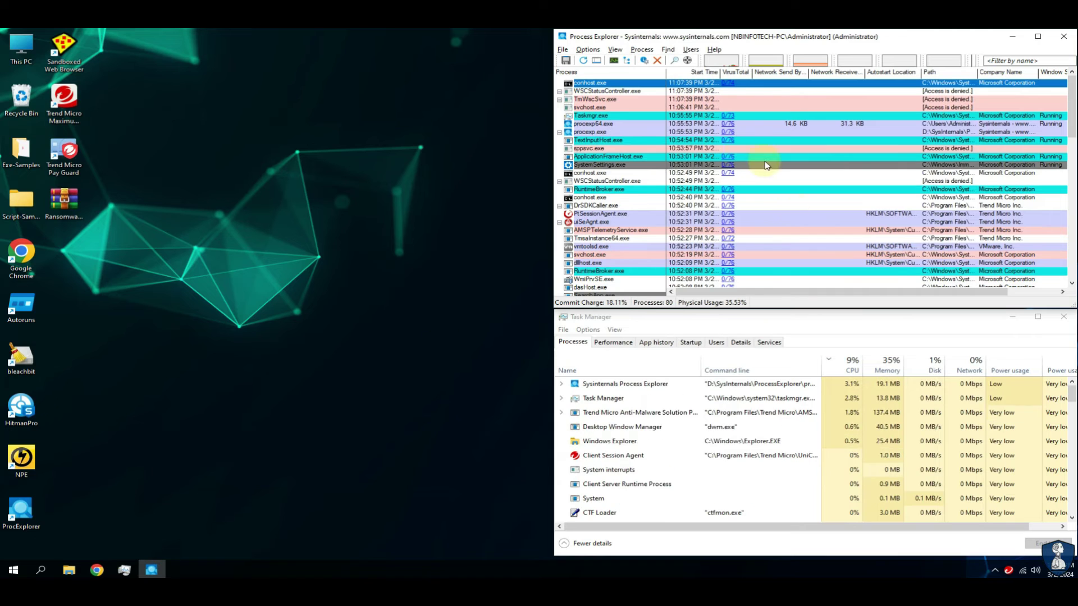
left_click(734, 71)
left_click_drag(1071, 179, 1072, 213)
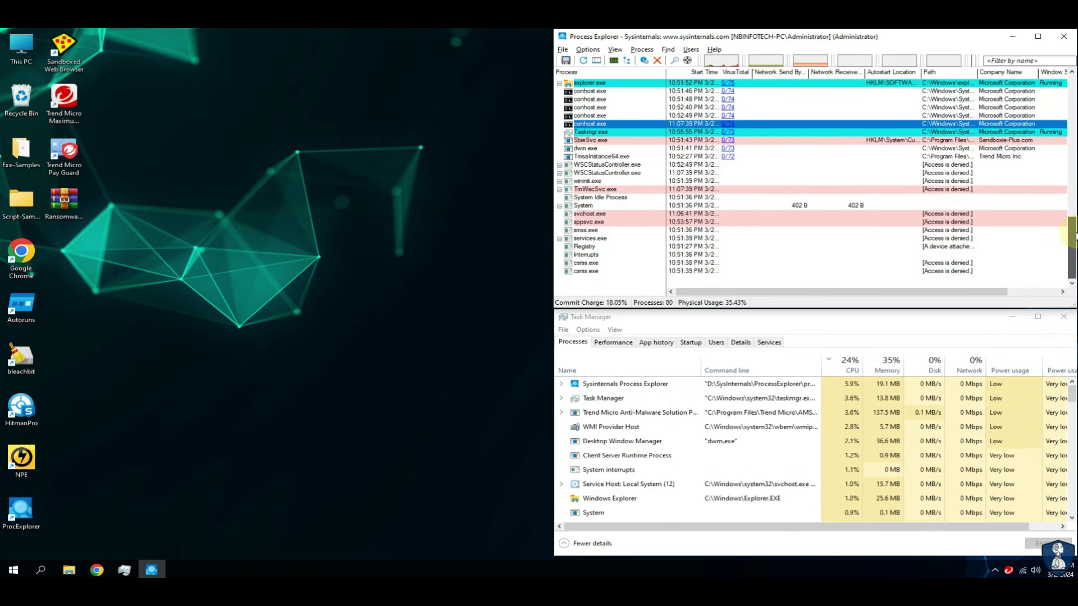
left_click(683, 73)
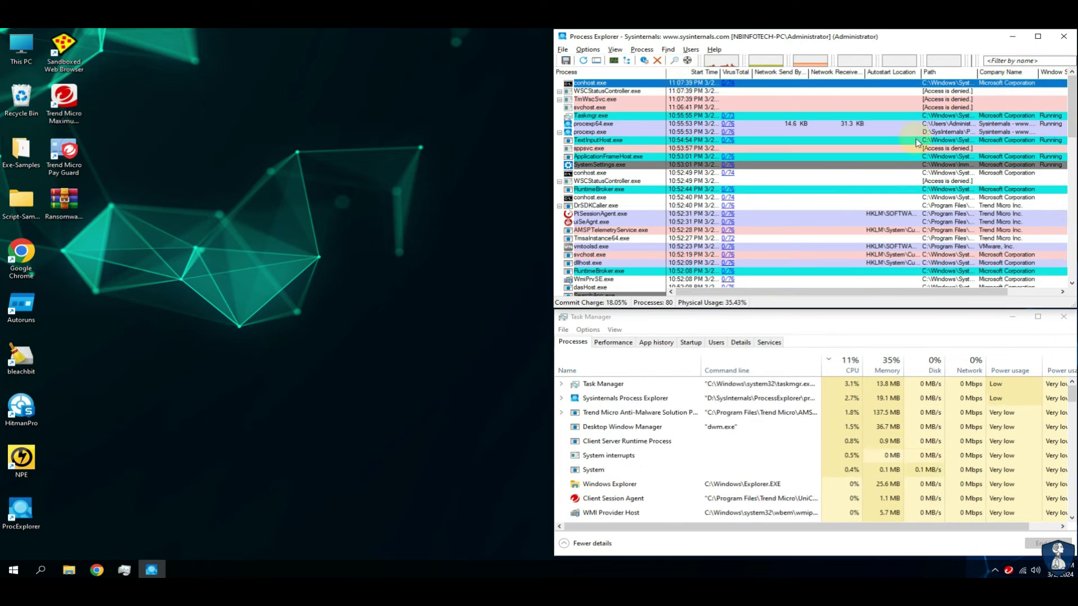
left_click(690, 341)
Close Process Explorer and Task Manager, empty the Recycle Bin, and open Trend Micro's scan options.
key("alt+F4")
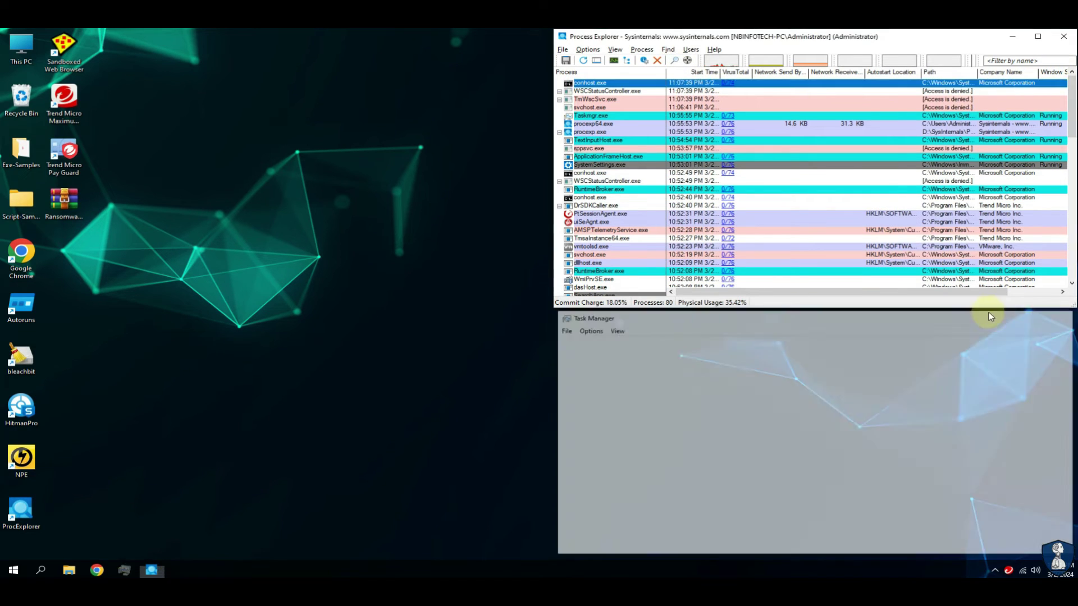
key("alt+F4")
right_click(30, 108)
left_click(78, 137)
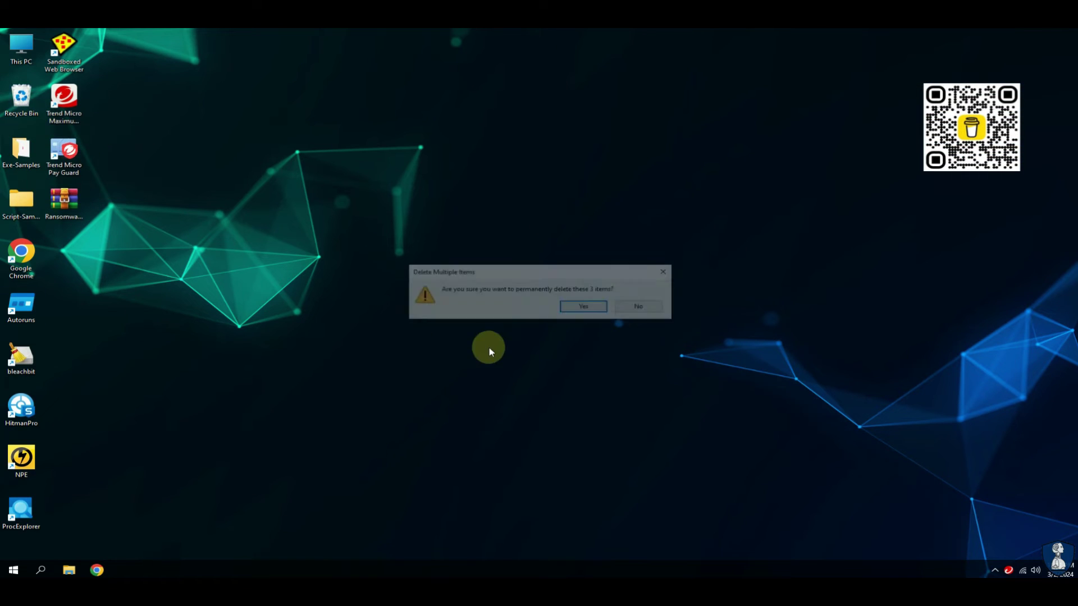
key("Return")
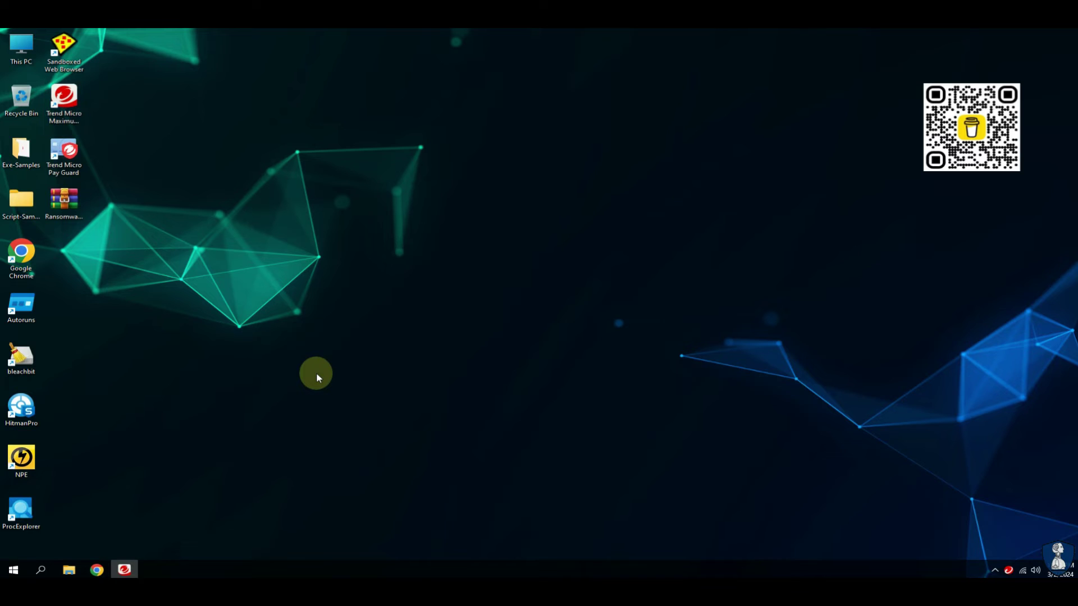
left_click(591, 285)
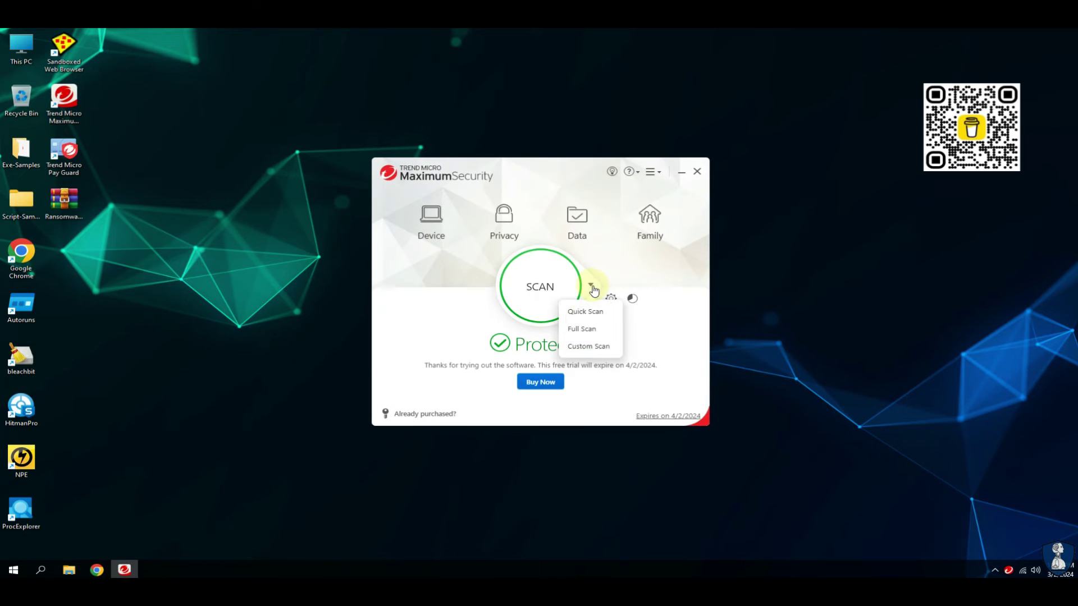
Run a Trend Micro Quick Scan (no threats in 3,031 files), then close the results and program.
left_click(588, 310)
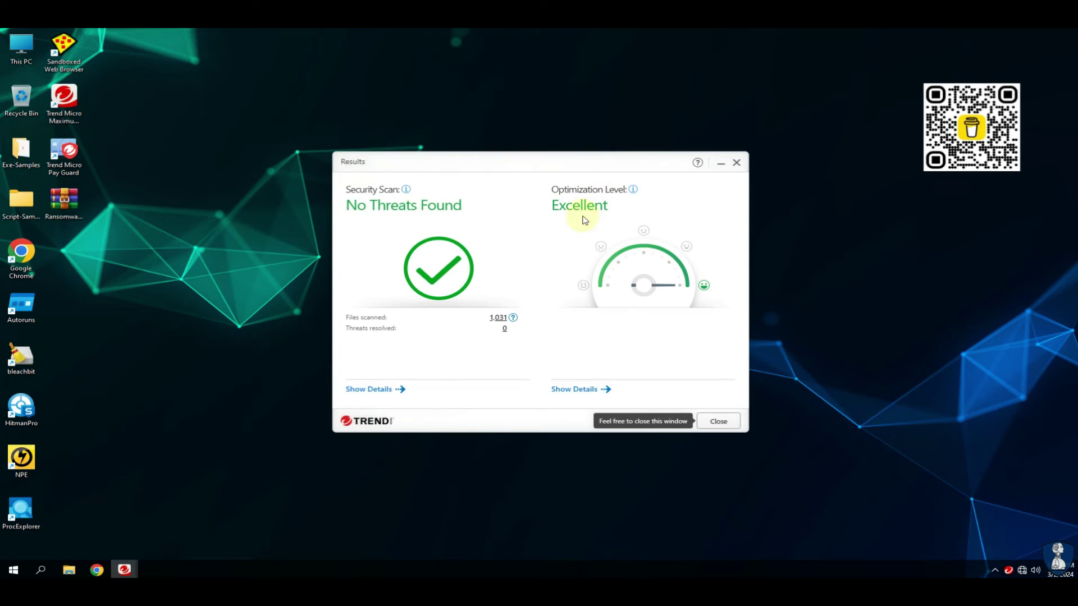
left_click(711, 422)
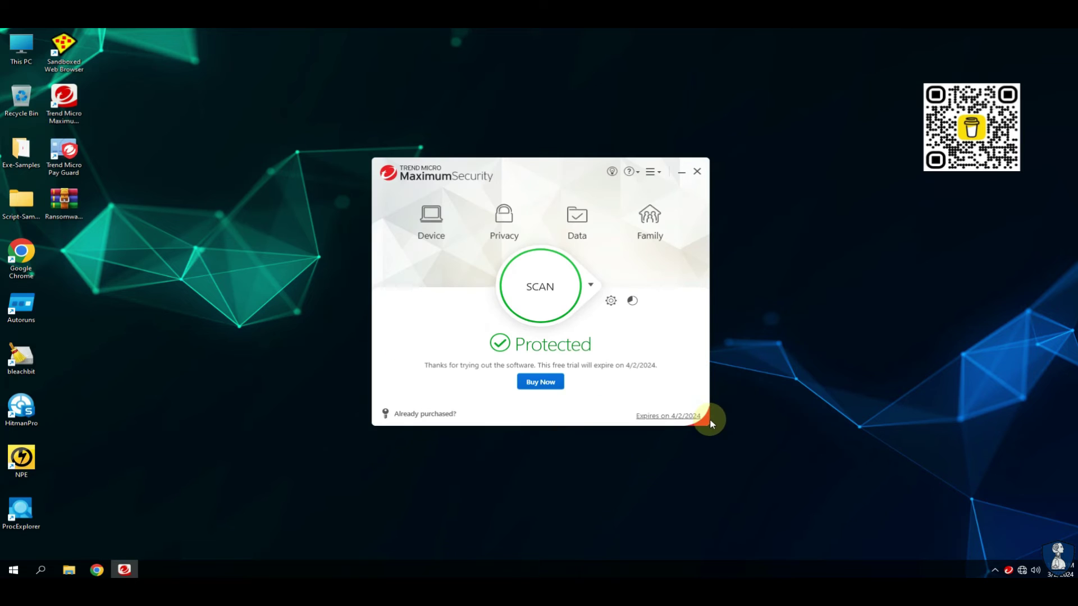
left_click(696, 169)
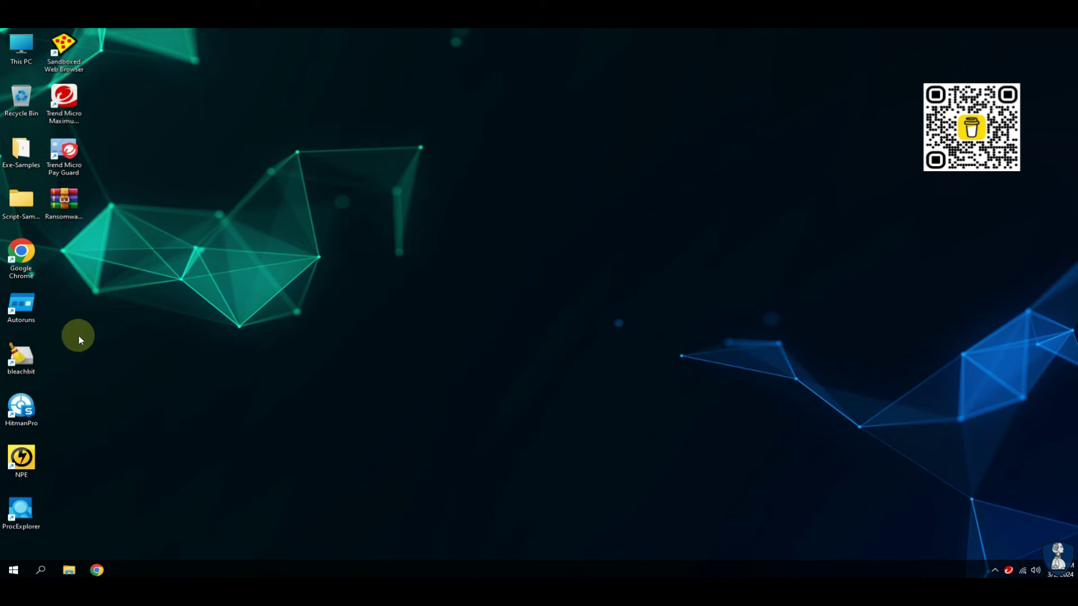
Launch Norton Power Eraser, apply its settings, and run a Full System Scan, accepting the restart prompt.
double_click(31, 464)
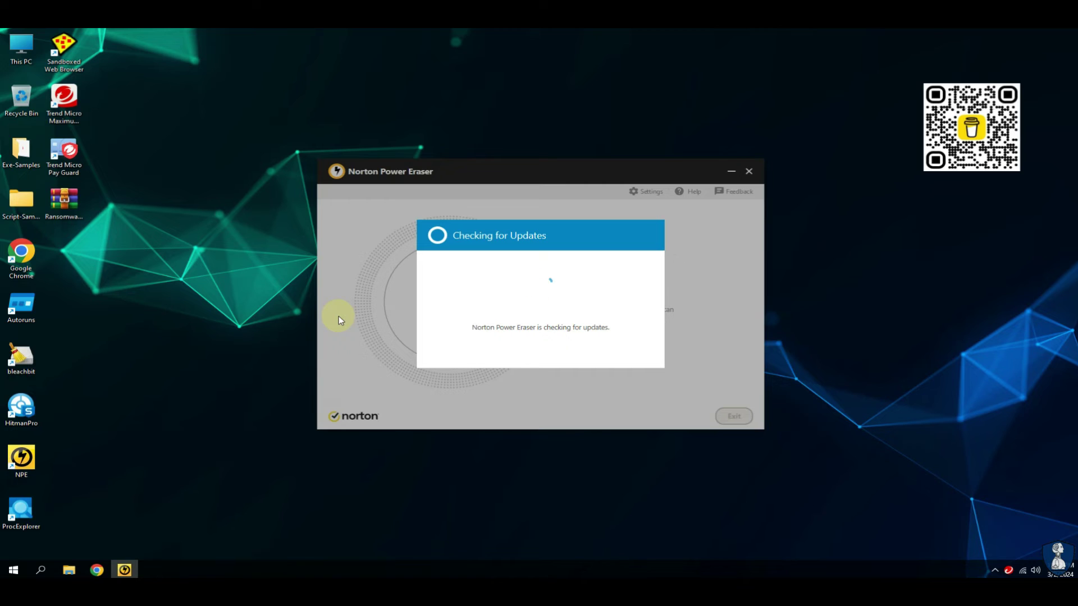
left_click(646, 191)
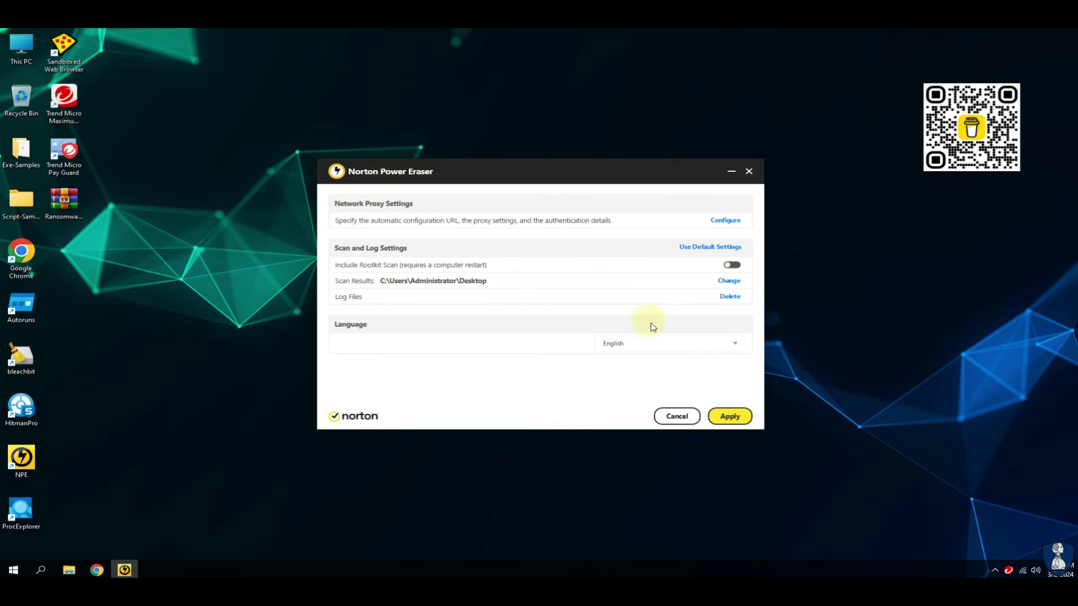
left_click(729, 417)
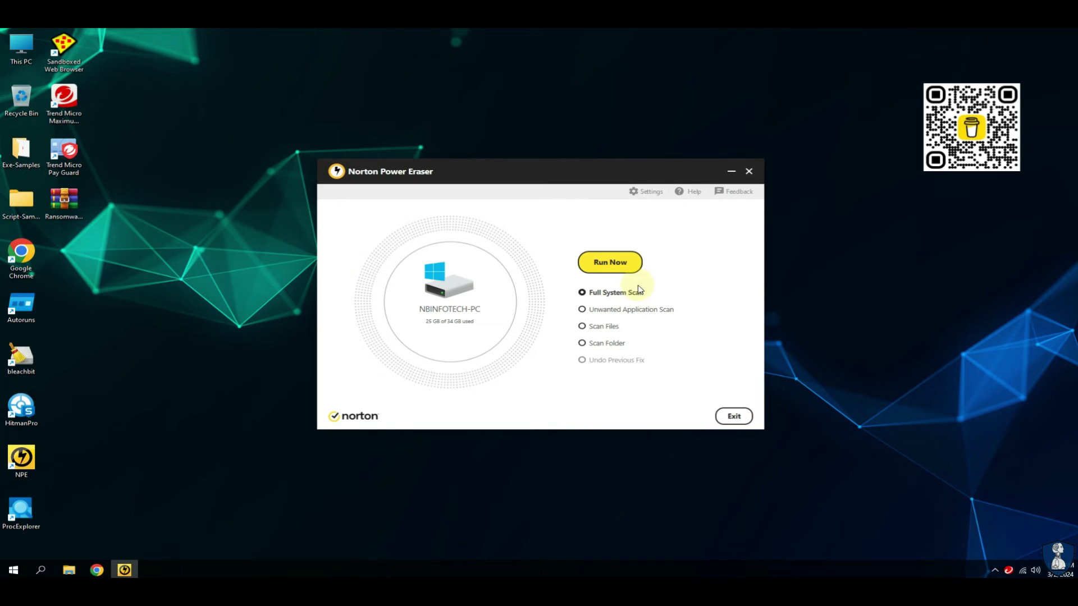
left_click(623, 261)
left_click(631, 351)
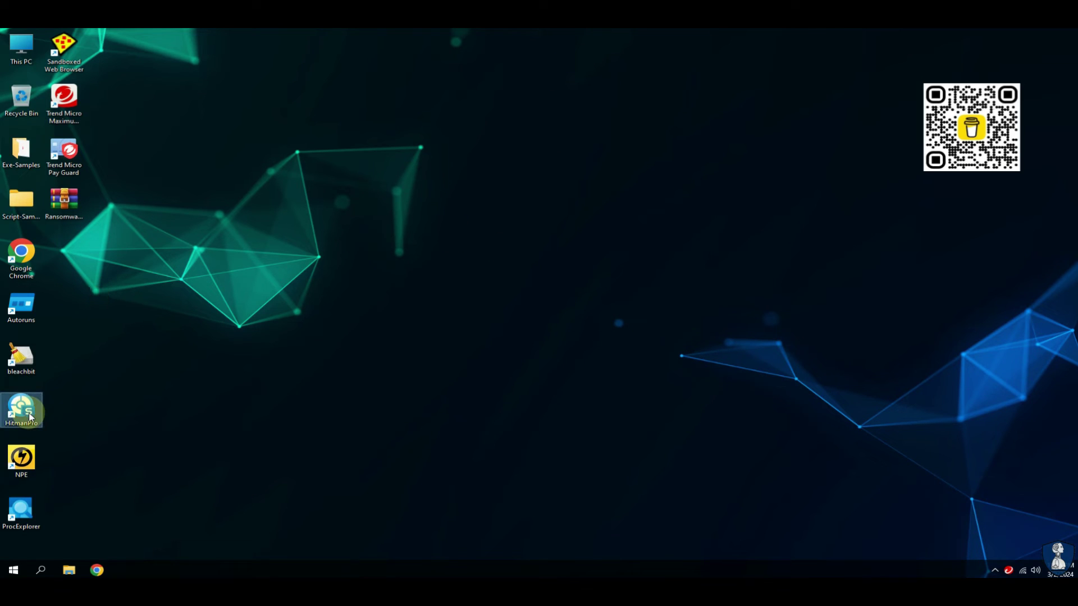
Check Exe-Samples, then run a HitmanPro scan finding no threats in 1,330,024 objects and close it.
double_click(19, 162)
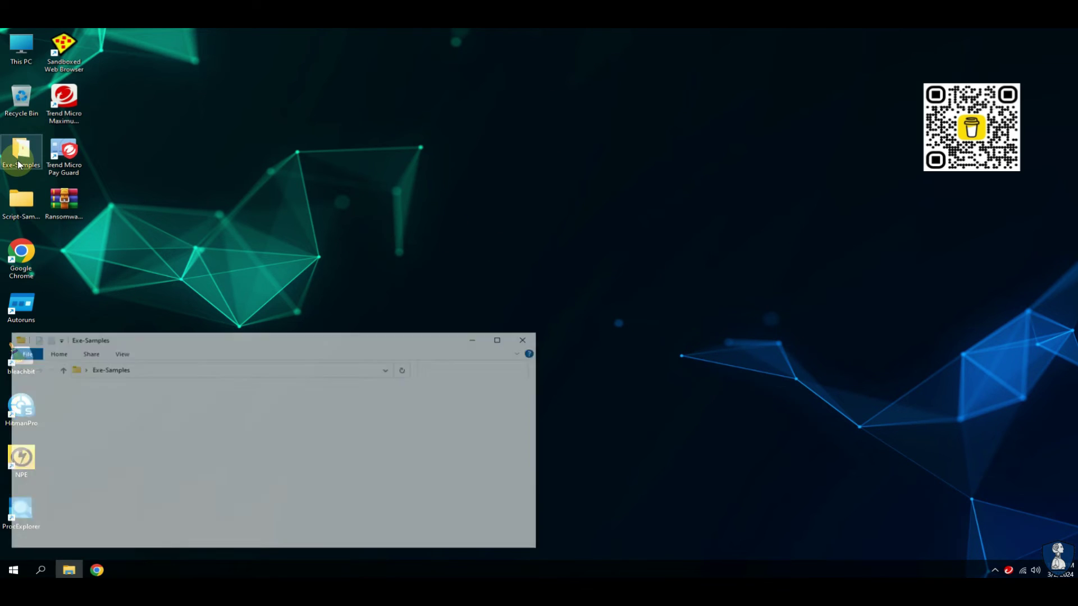
left_click(527, 338)
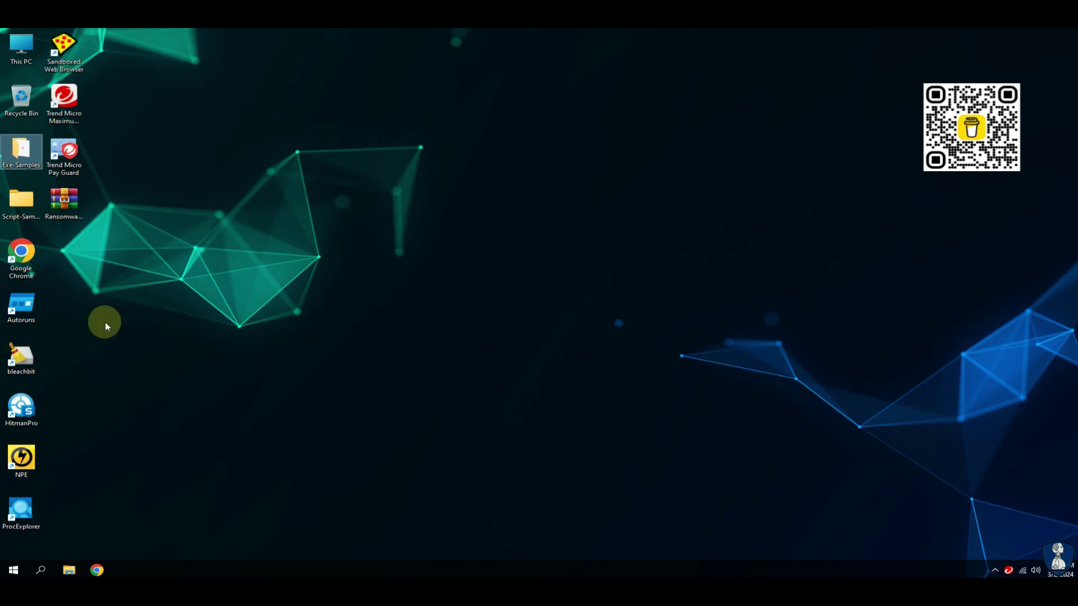
left_click(21, 419)
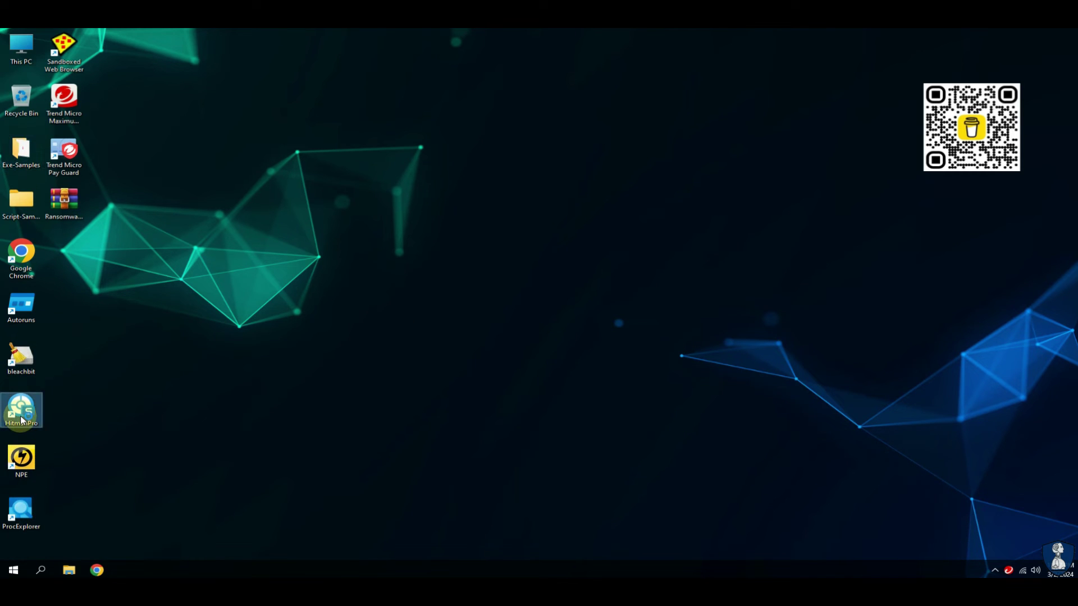
double_click(21, 420)
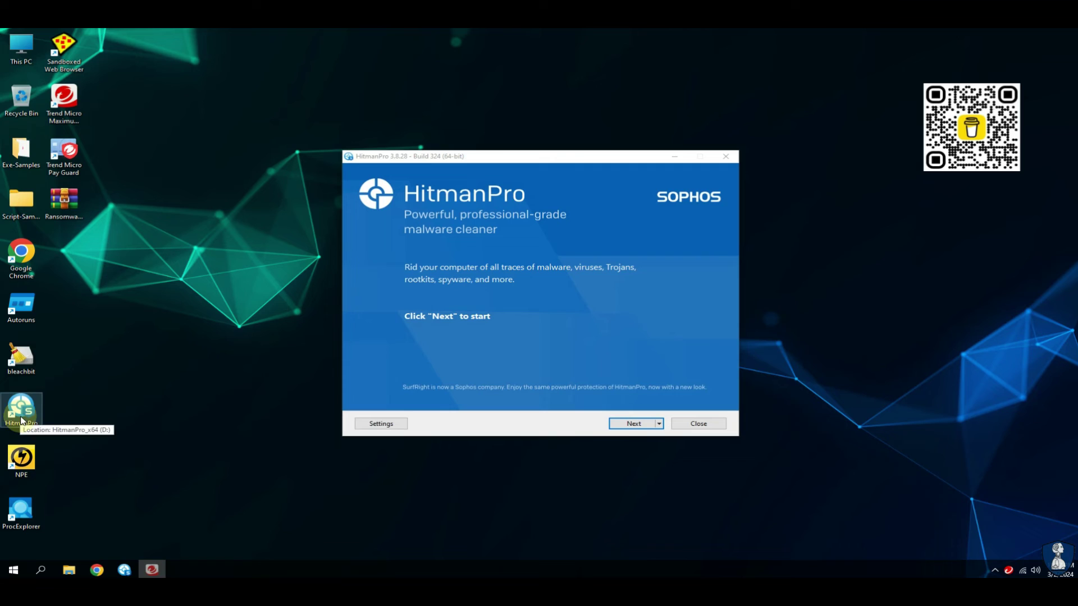
left_click(627, 430)
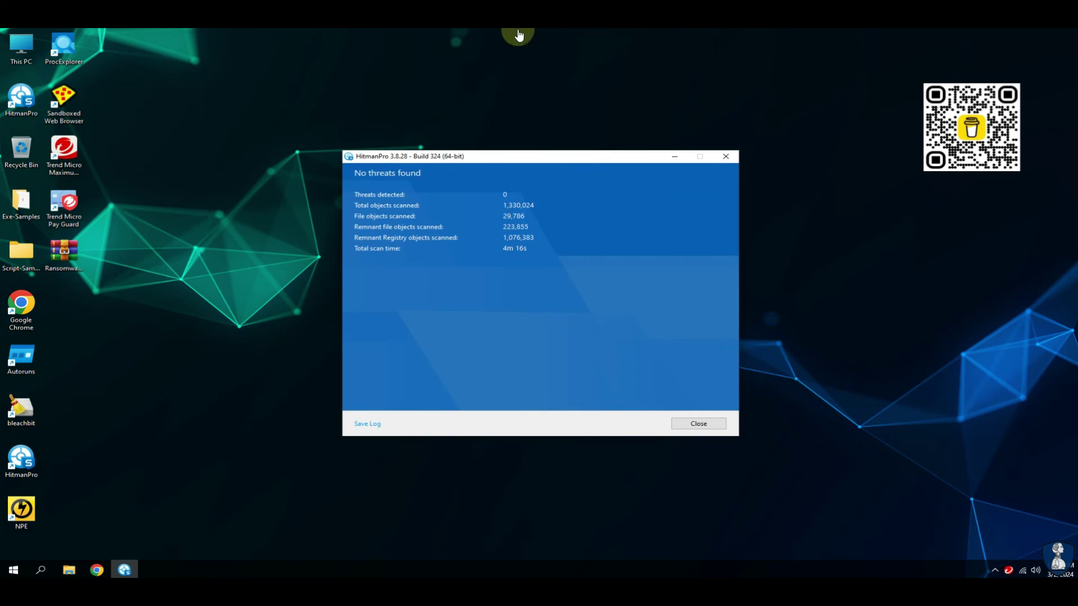
left_click(695, 423)
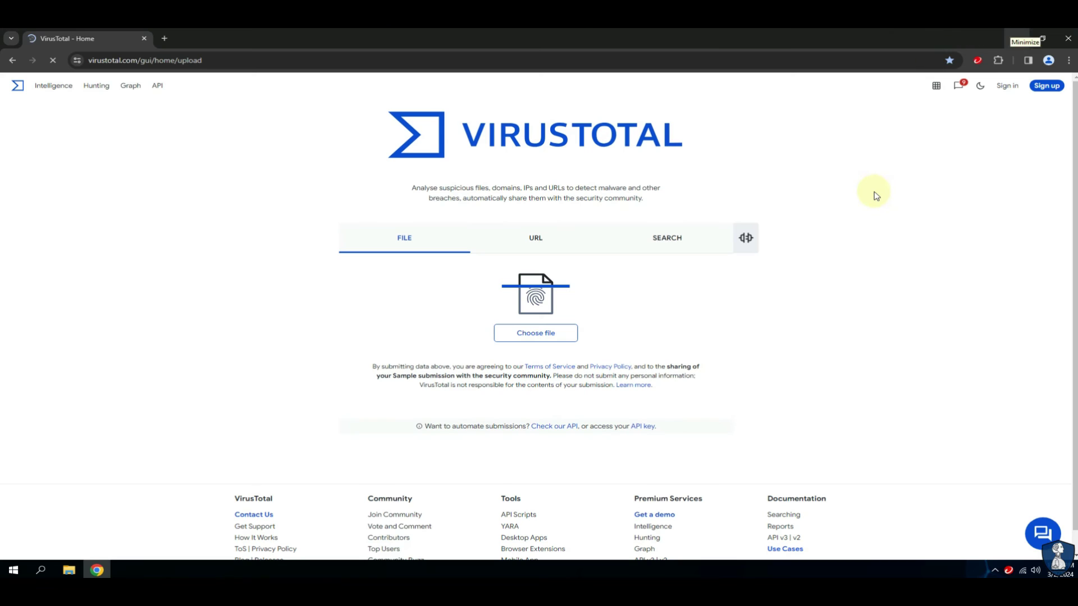
Upload GPUpdate.exe from Desktop > Exe-Samples to VirusTotal for analysis.
left_click(562, 335)
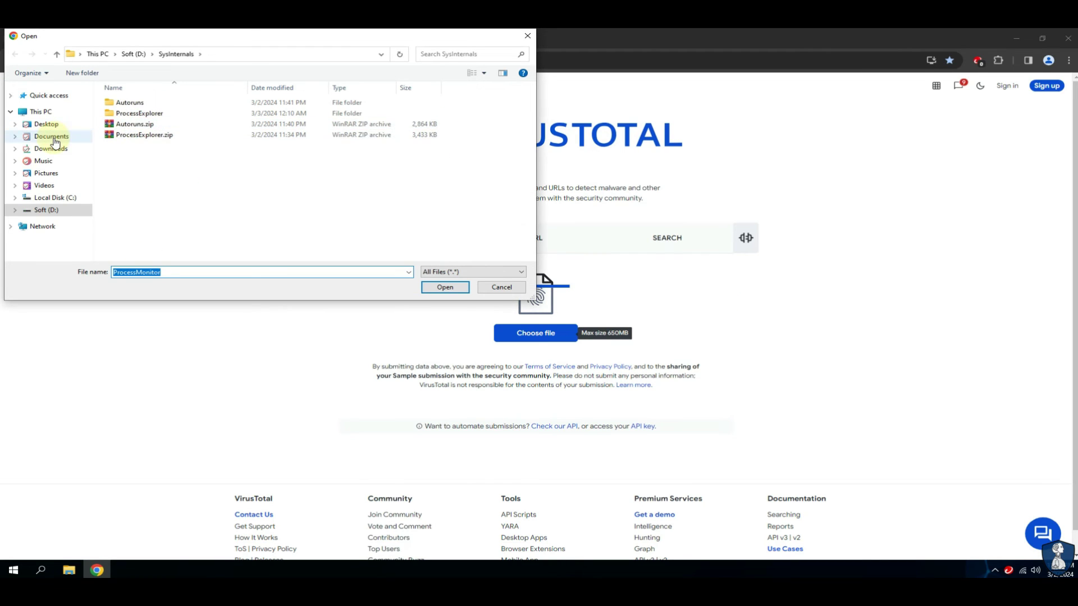
left_click(46, 124)
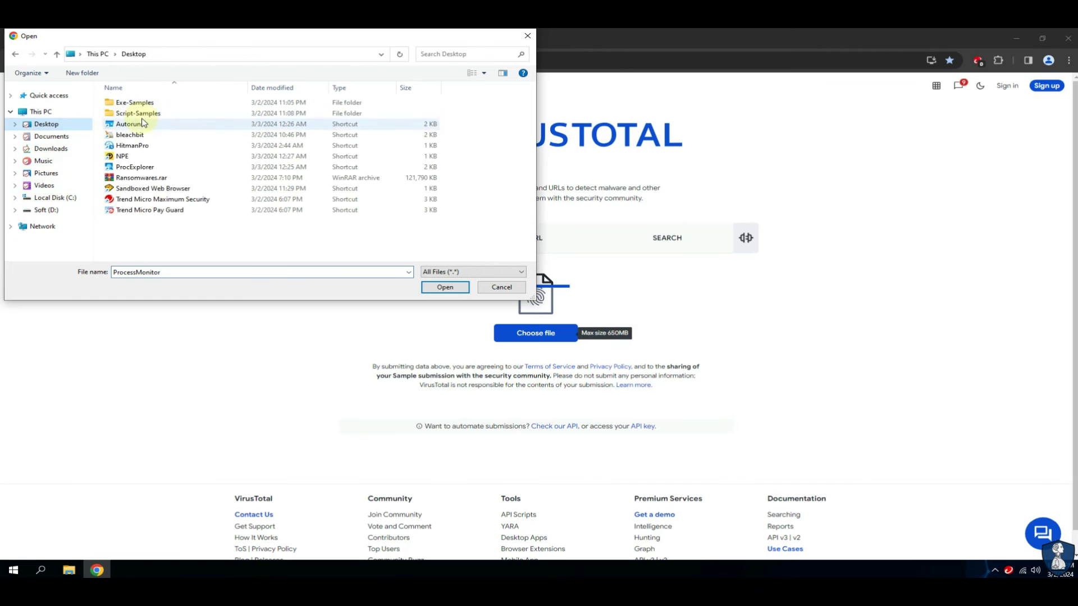
double_click(137, 103)
left_click(147, 107)
left_click(444, 288)
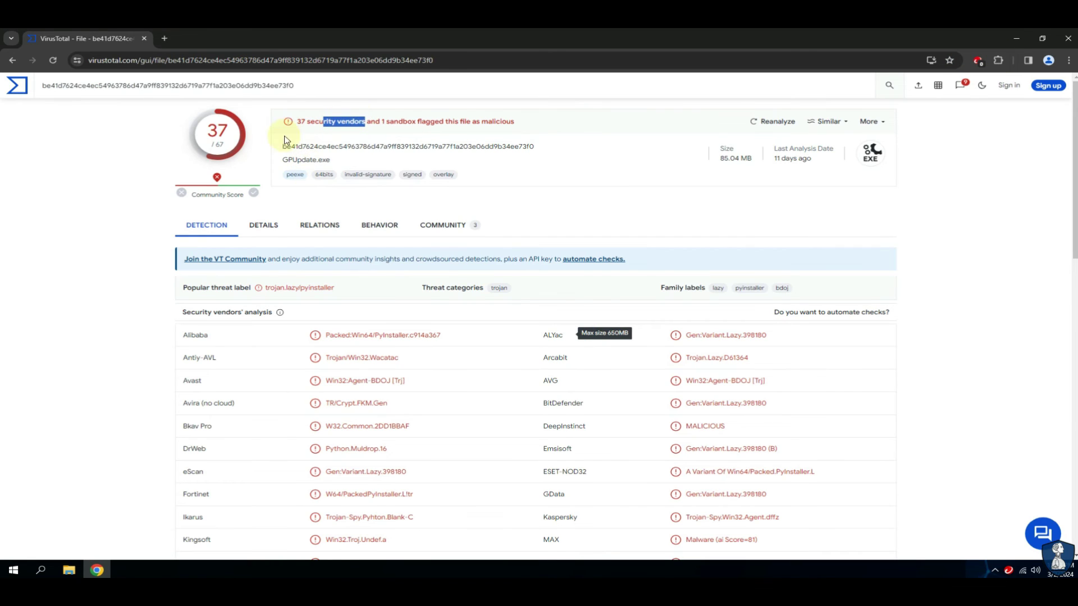
Review GPUpdate.exe's vendor detections, highlighting WithSecure's and the Avira-to-DrWeb rows.
left_click_drag(288, 161, 323, 161)
left_click(326, 293)
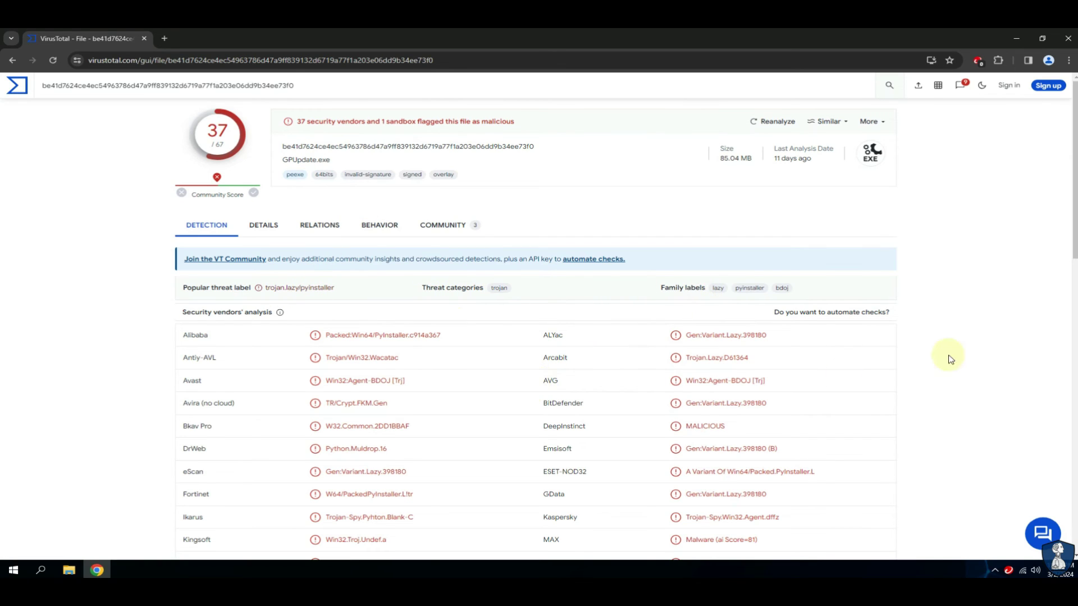
scroll(1073, 558, "down", 1)
scroll(1073, 559, "down", 2)
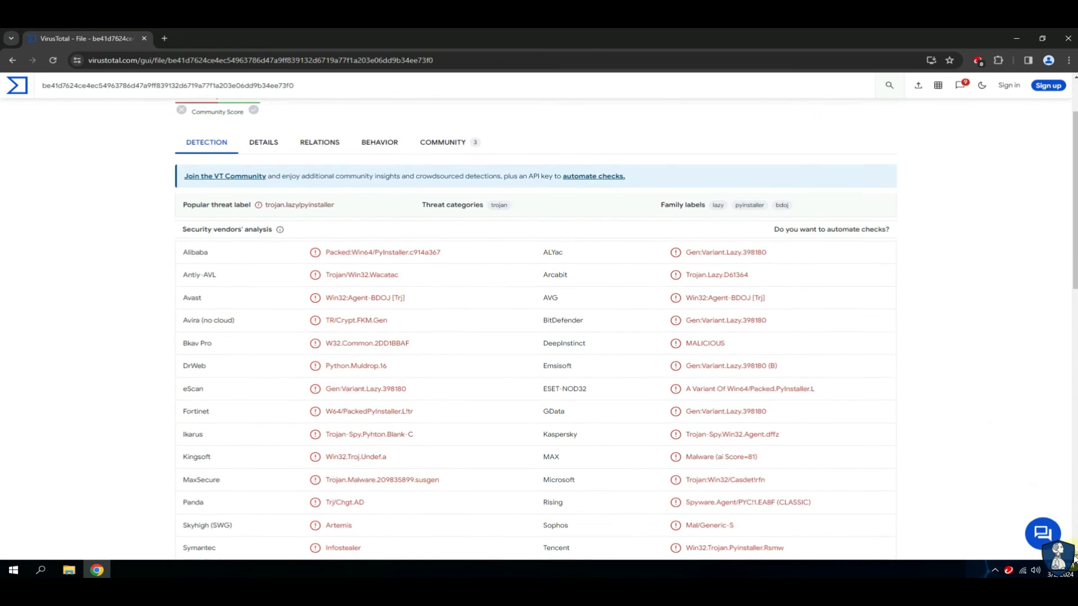
scroll(1073, 559, "down", 1)
scroll(1073, 559, "down", 1)
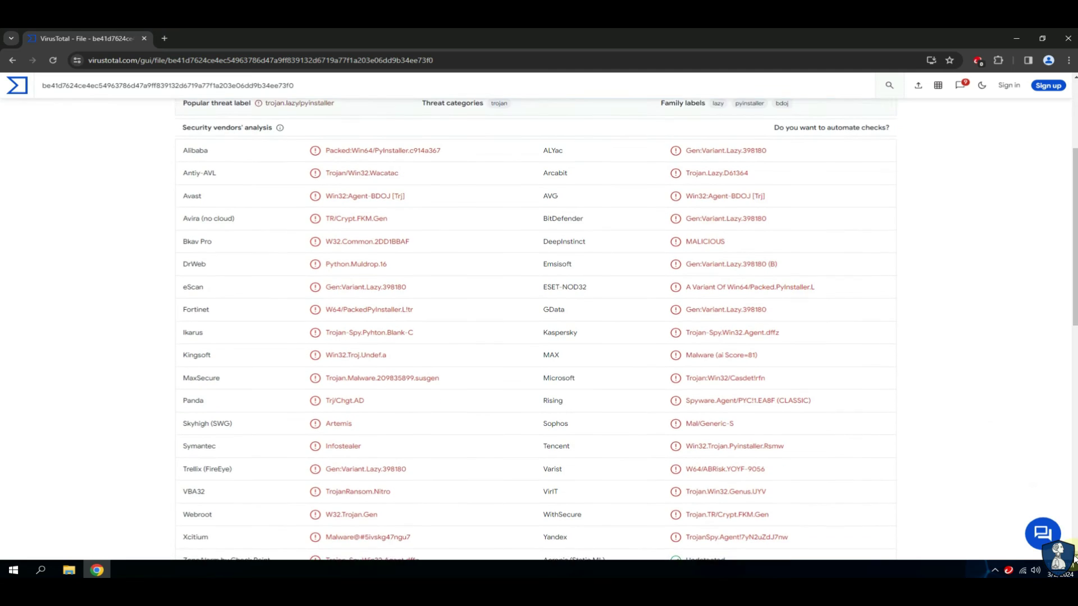
left_click_drag(777, 494, 724, 495)
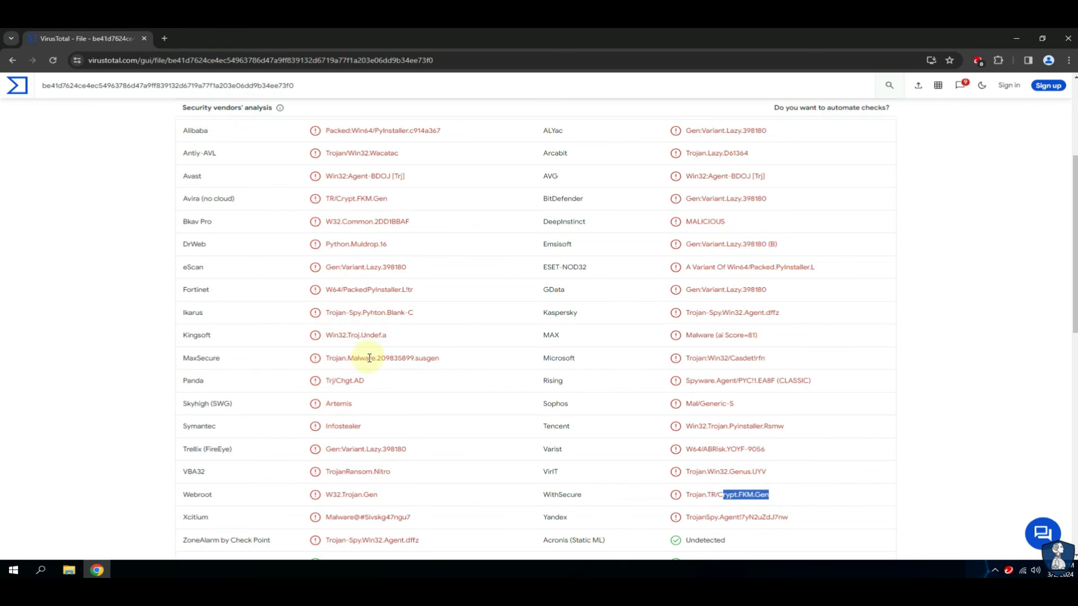
left_click_drag(336, 198, 370, 249)
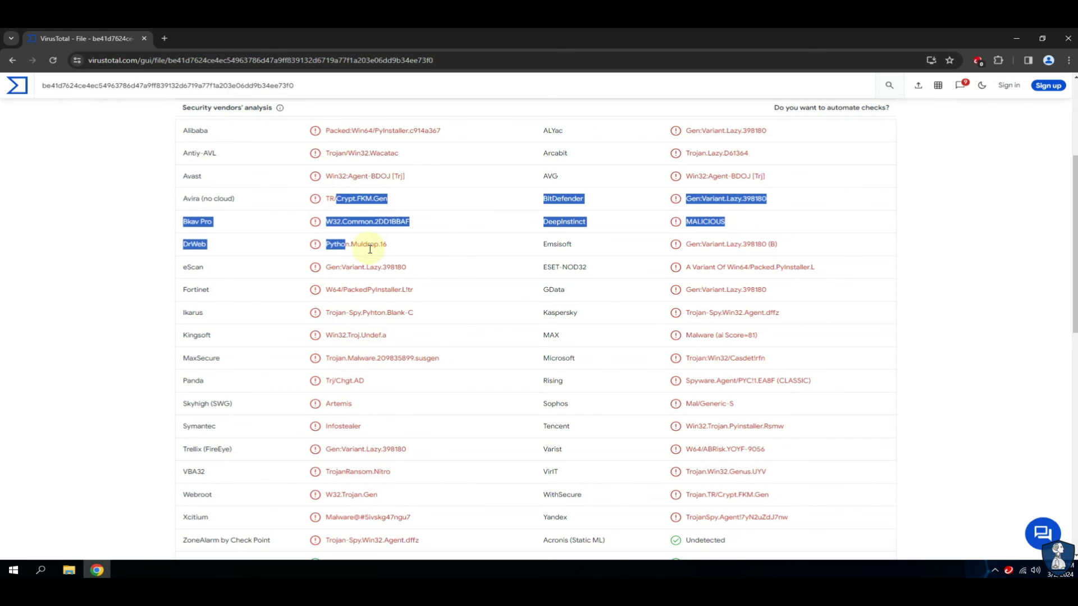
left_click(341, 200)
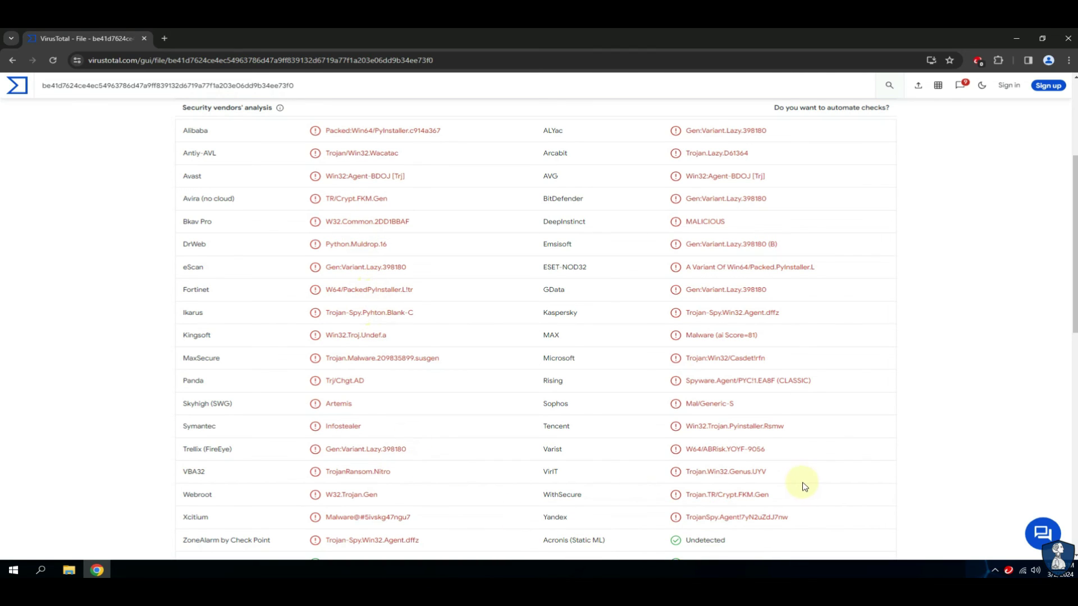
Scroll down to TrendMicro's Undetected verdict, back to the top, and close Chrome.
left_click(1074, 556)
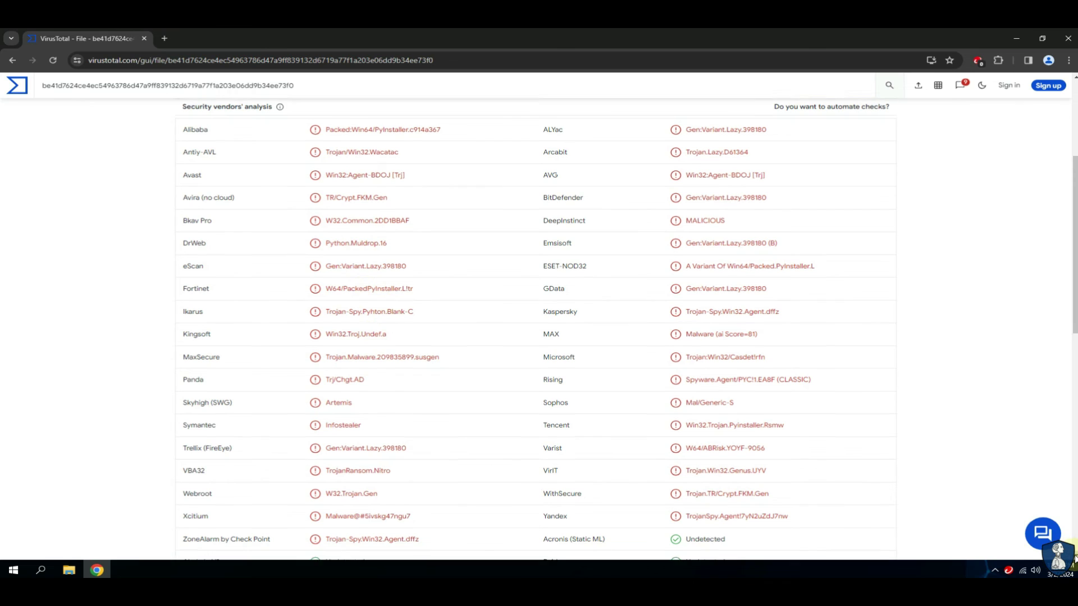
left_click(1074, 555)
left_click(1074, 556)
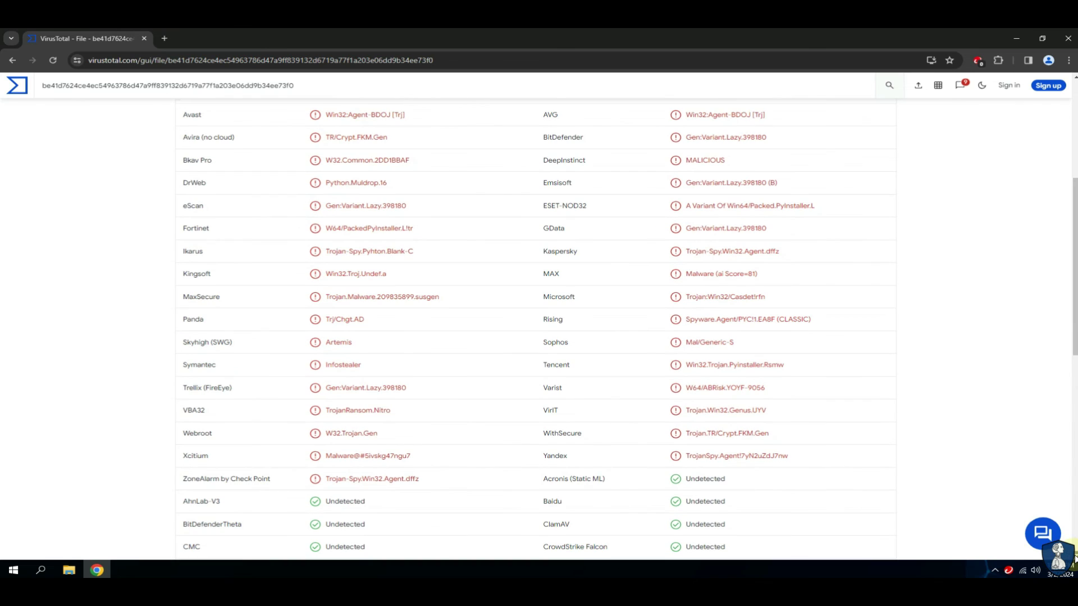
left_click(1073, 556)
left_click(1073, 556)
left_click(1074, 555)
left_click(1073, 556)
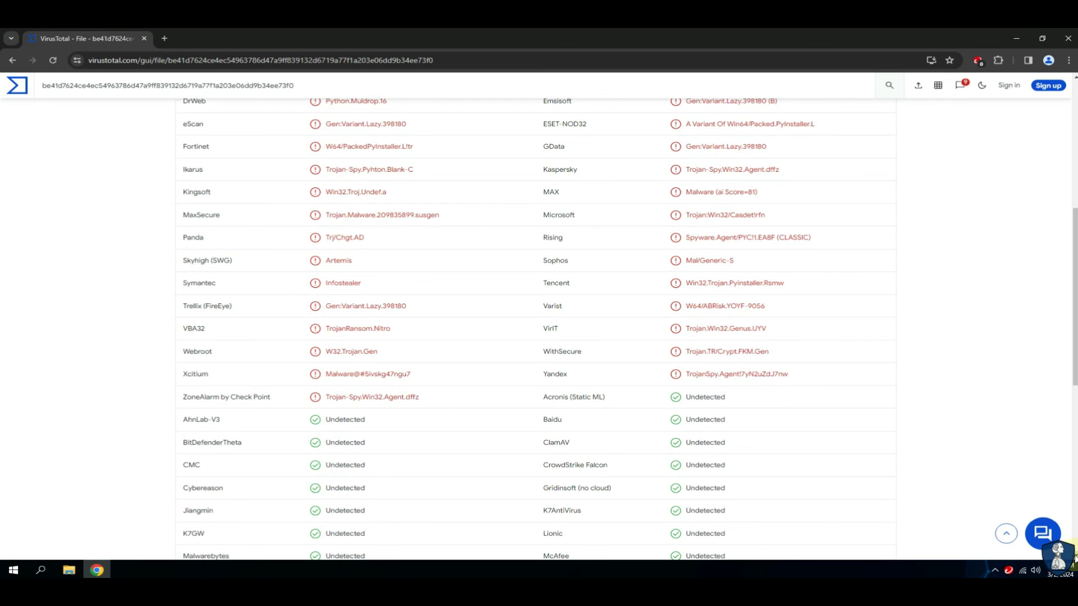
scroll(1073, 555, "down", 3)
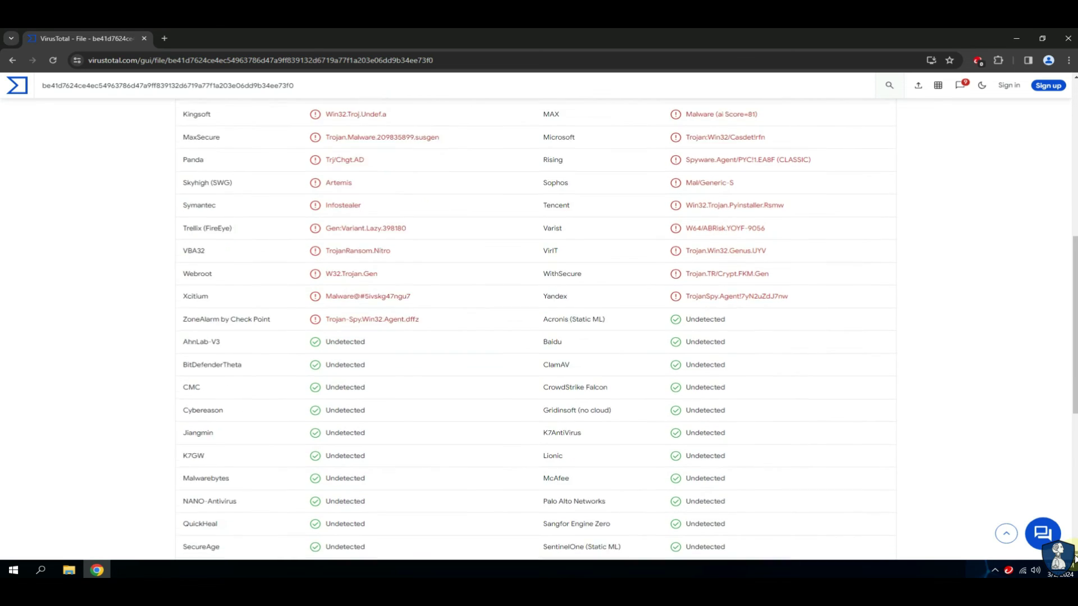
left_click(1074, 555)
left_click_drag(317, 488, 373, 487)
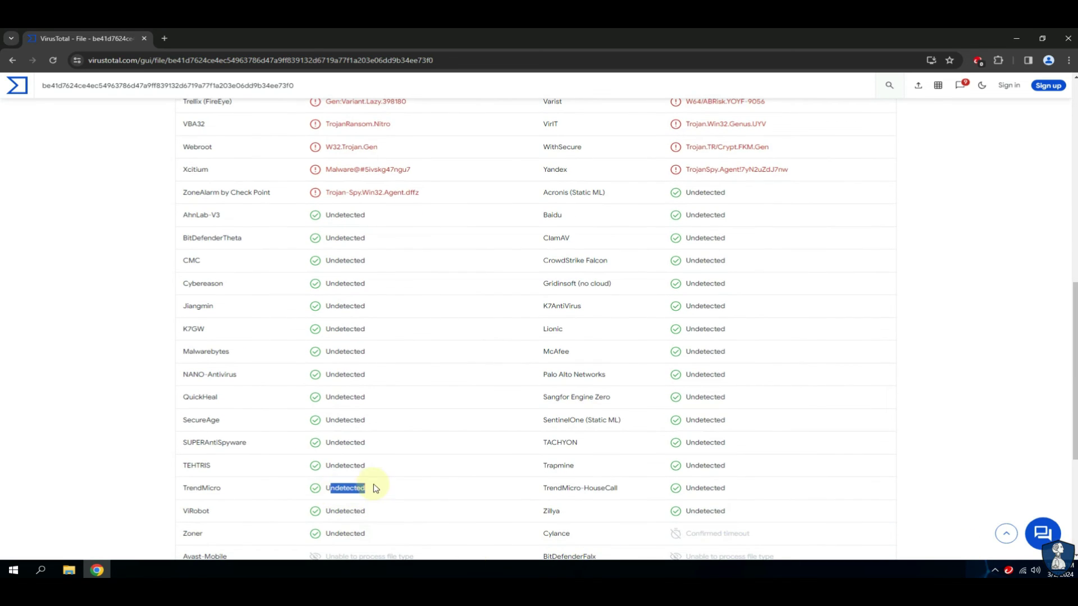
left_click(1073, 106)
left_click(1074, 105)
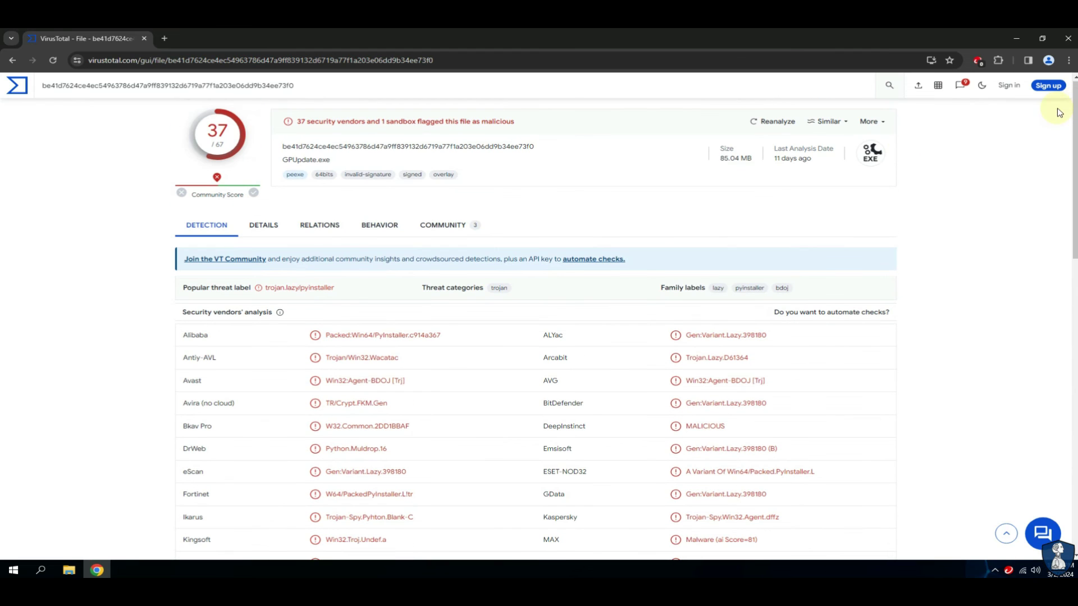
left_click(1063, 42)
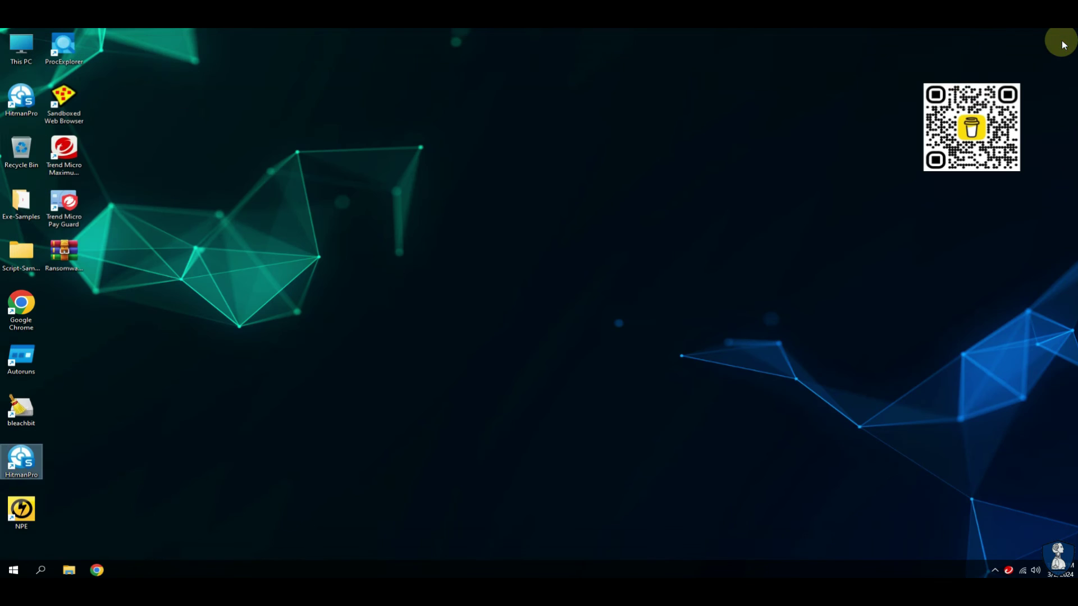